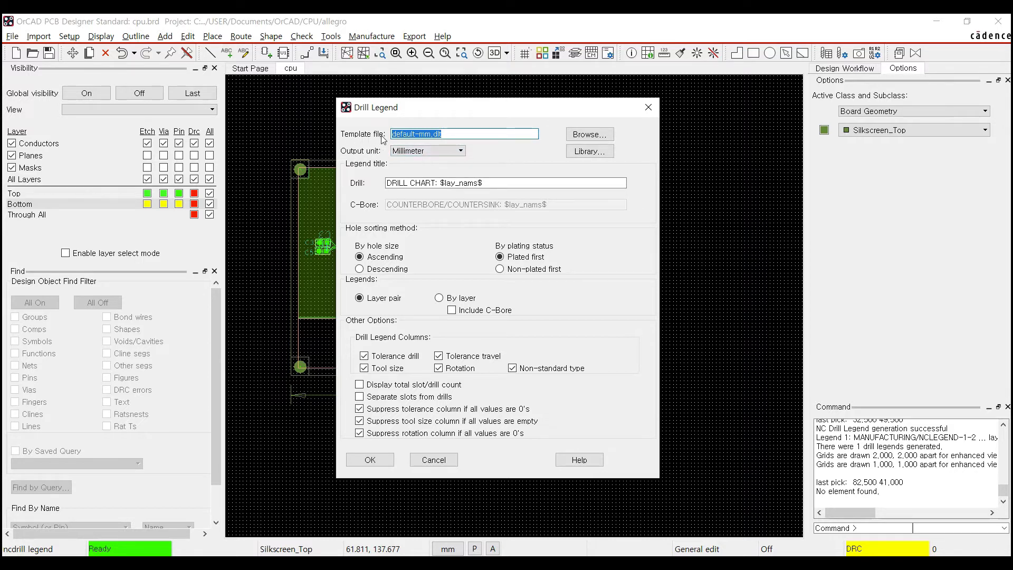
- In the command prompt, list the nclegend folder and display the contents of the default-mm.dlt drill legend template
click(457, 131)
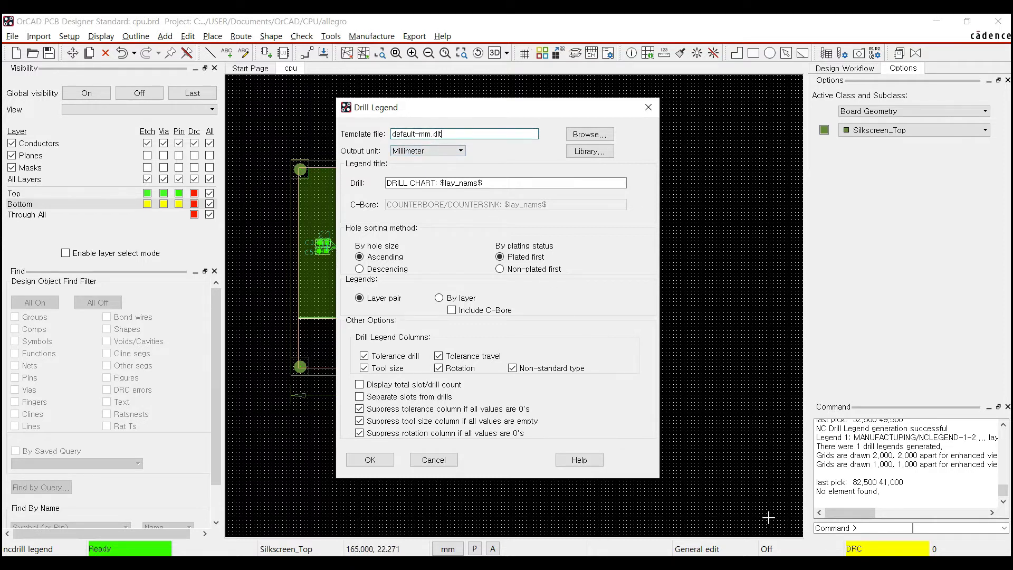
click(771, 564)
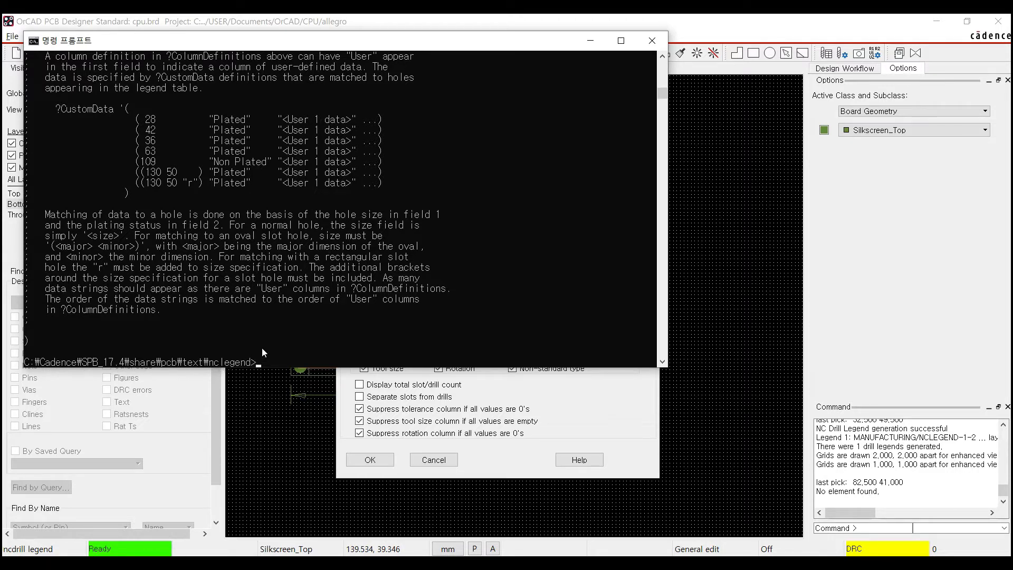
text(dir)
key(Return)
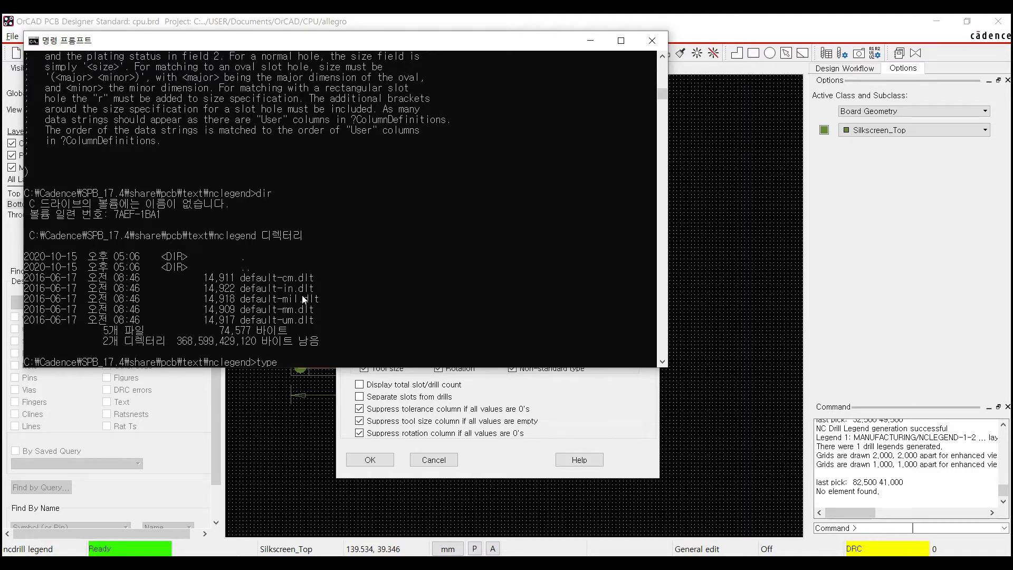
text(efault-mm)
text(dlt)
key(Return)
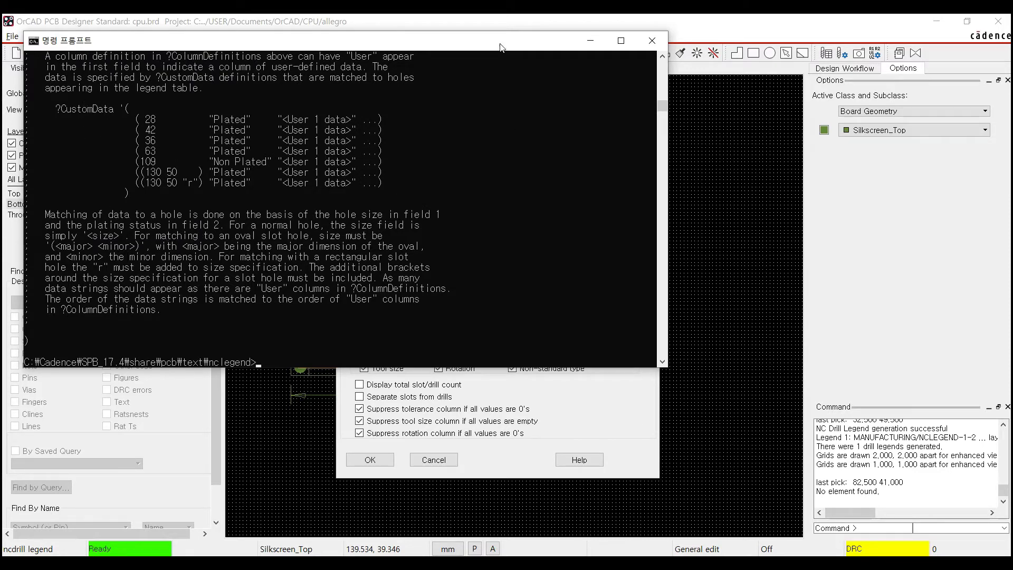
click(487, 25)
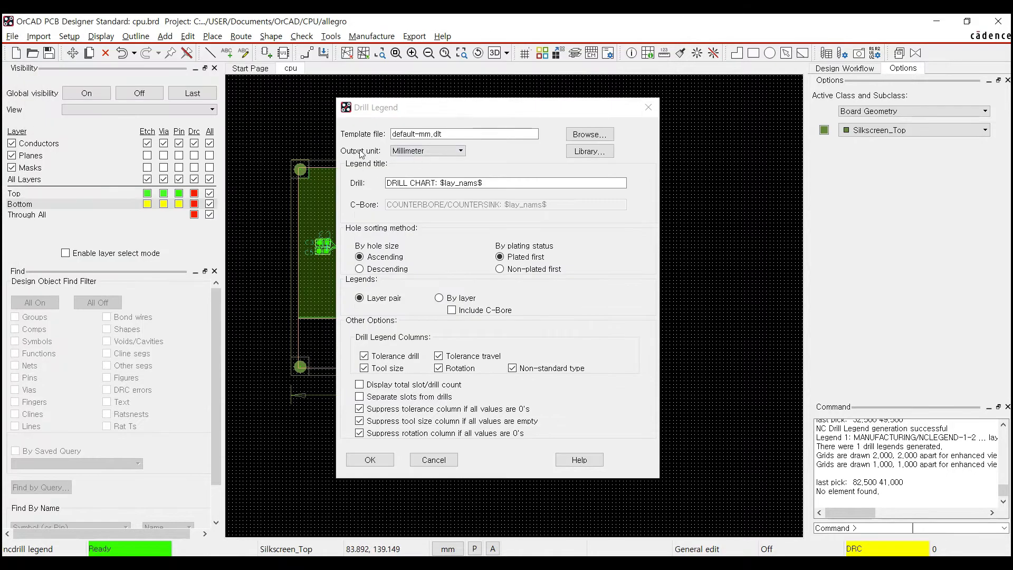
- Look through the drill legend templates offered in the project folder and the library without changing the chosen template
click(589, 135)
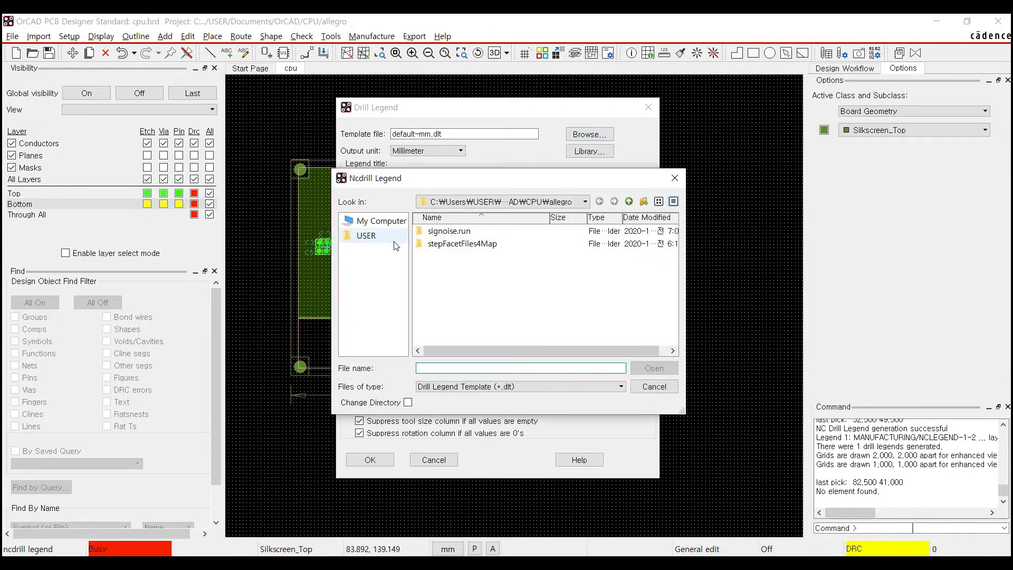
click(674, 178)
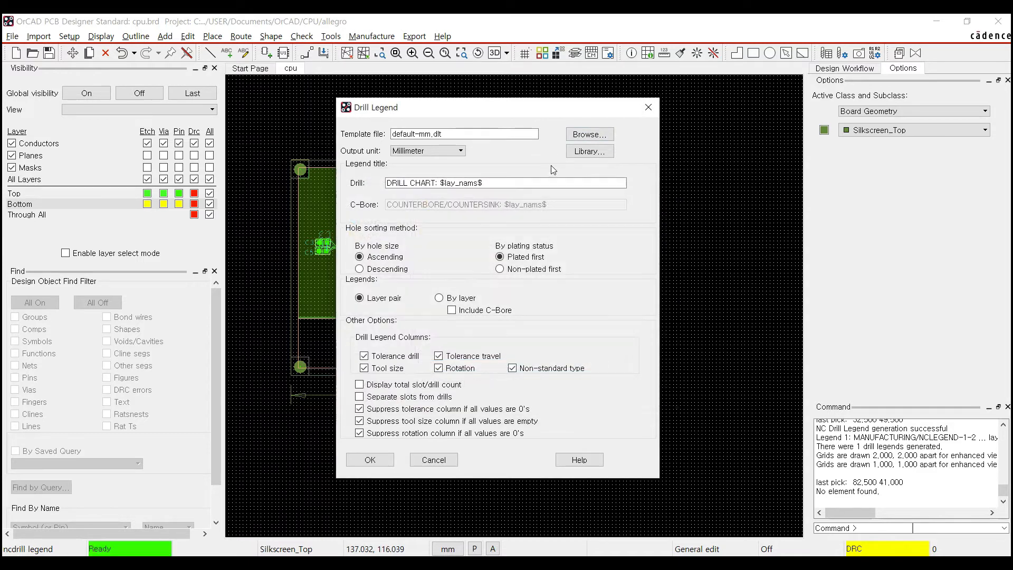
click(588, 152)
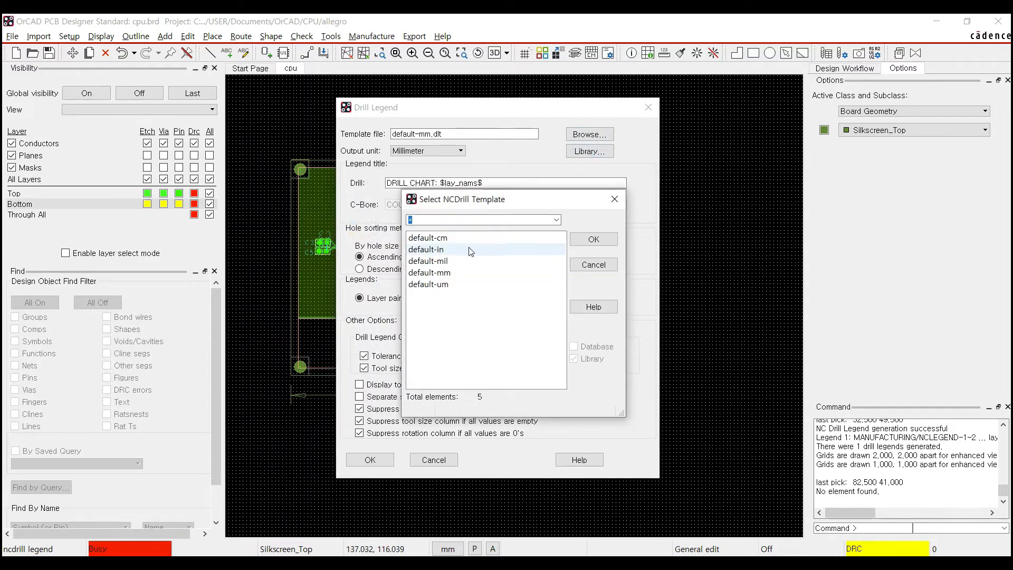
click(442, 261)
click(442, 250)
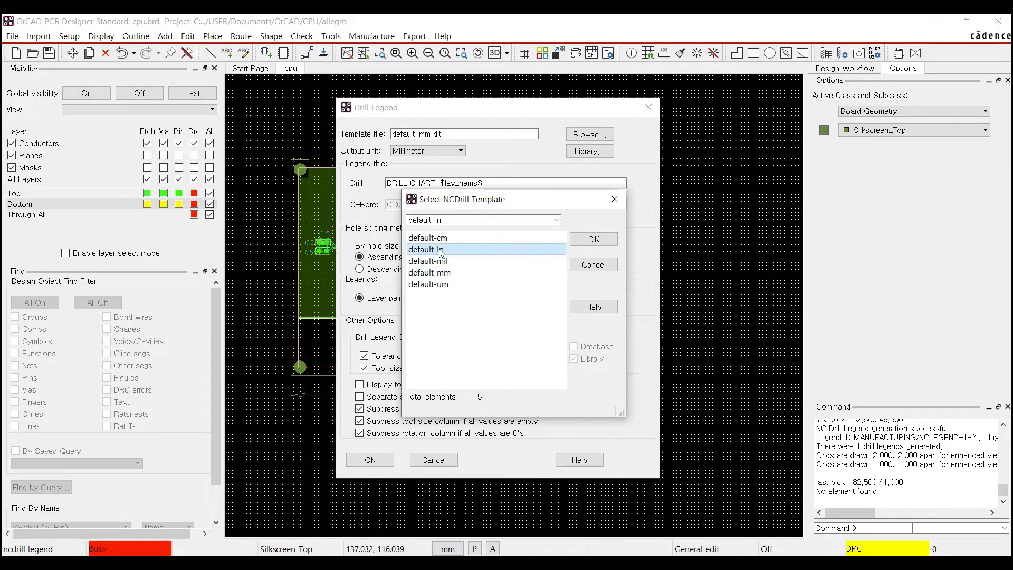
click(593, 264)
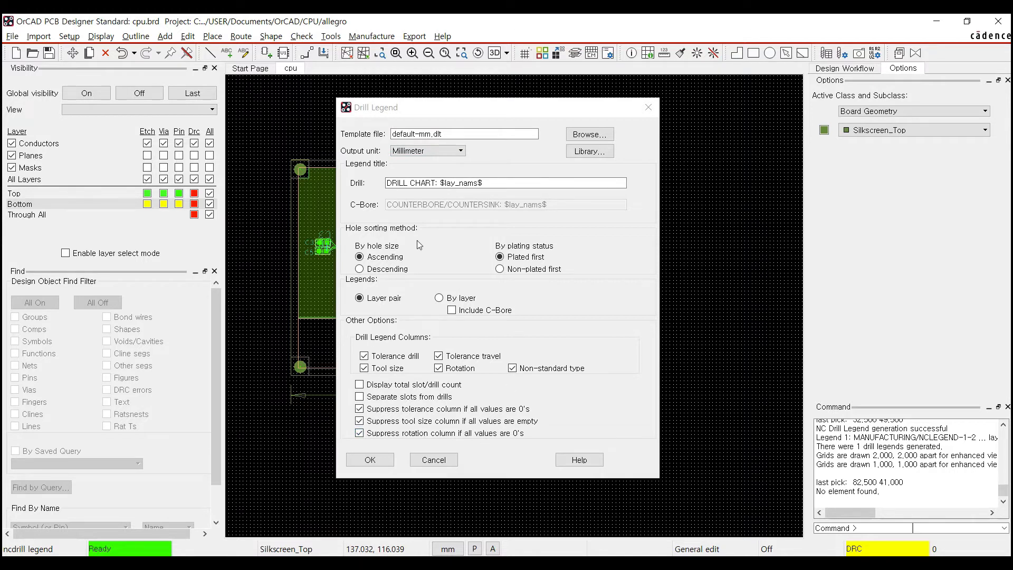
- Generate the drill legend from the default-mm.dlt template in millimetres and place the chart directly below the board's horizontal dimension
click(366, 465)
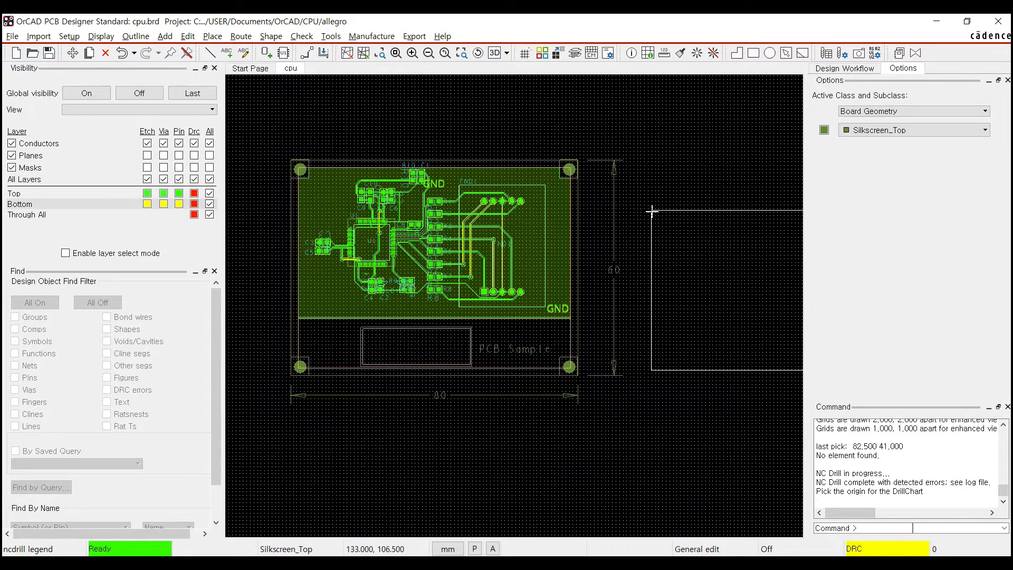
click(292, 410)
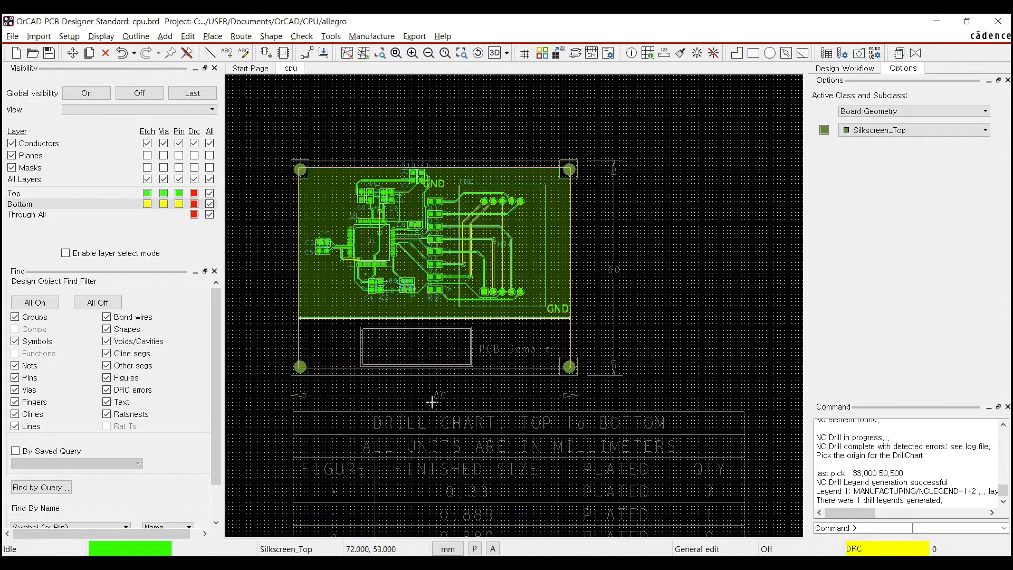
middle_drag(474, 388, 475, 387)
middle_drag(474, 335, 474, 339)
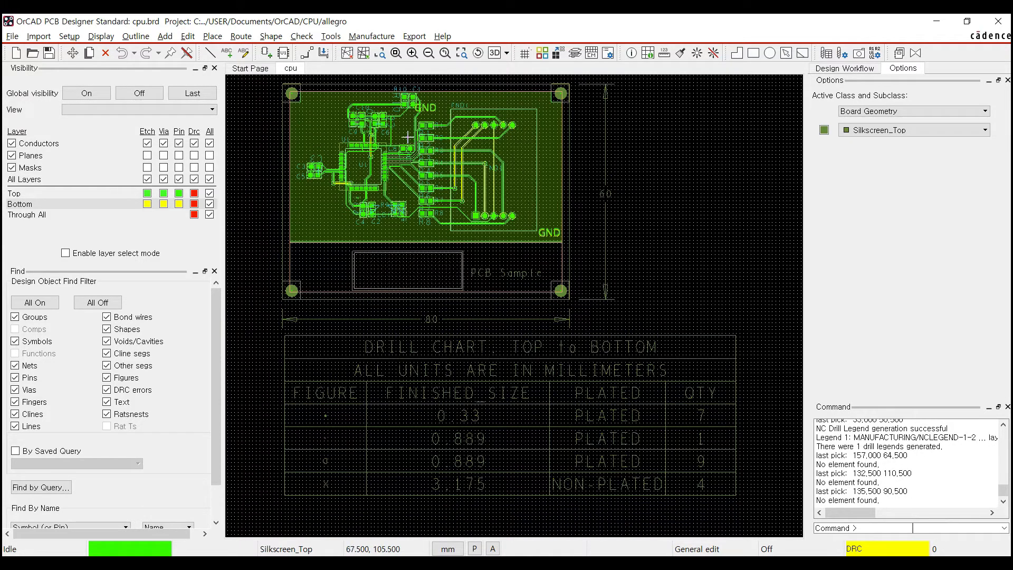
- Open the Gerber artwork settings and show their general parameters
click(365, 36)
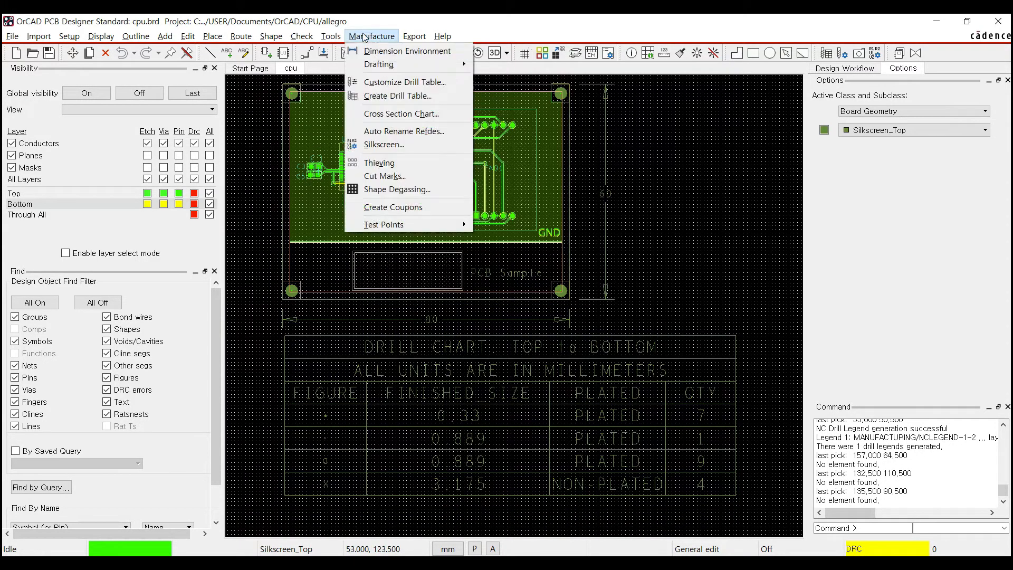
mouse_move(415, 38)
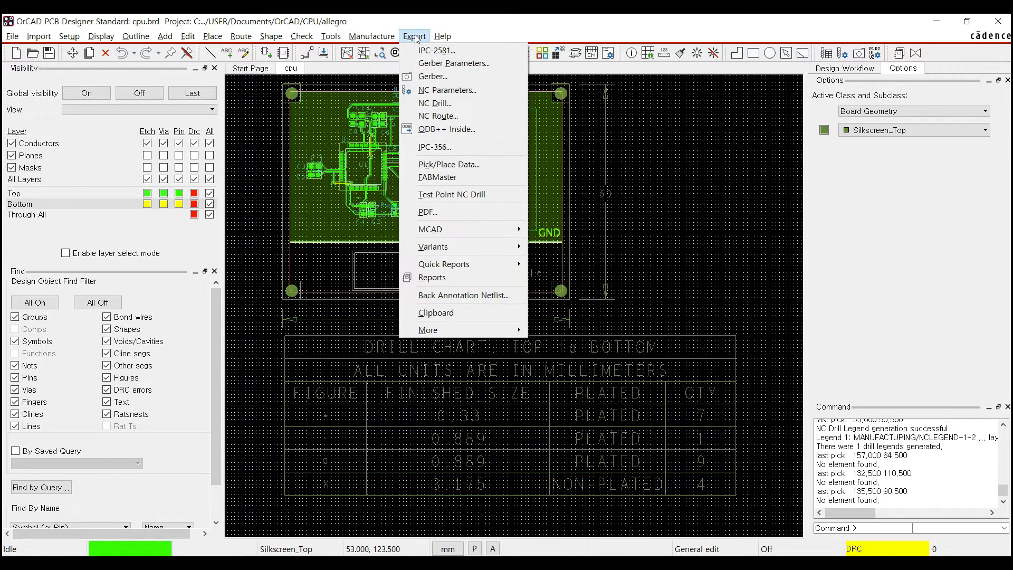
click(433, 77)
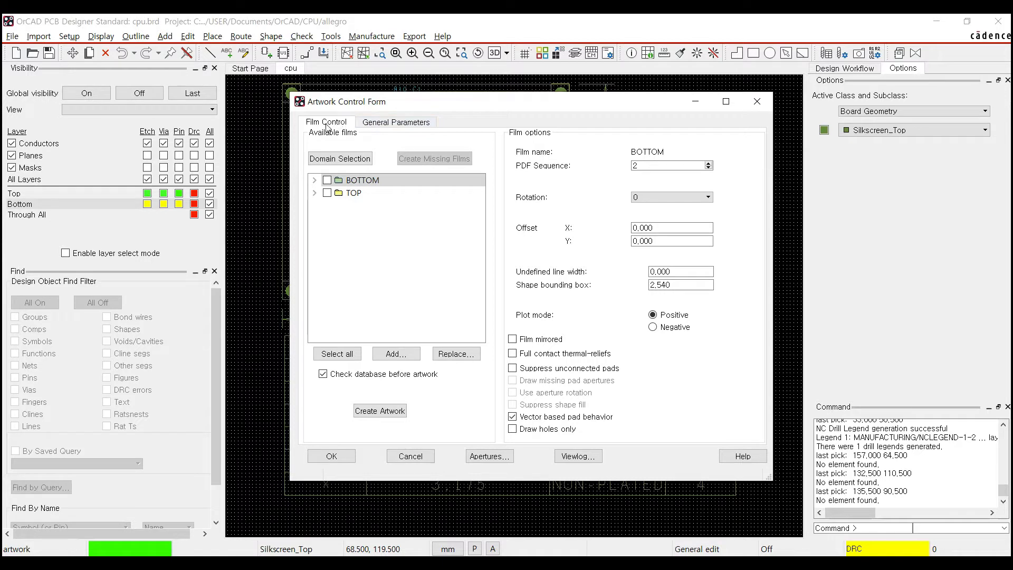
click(389, 123)
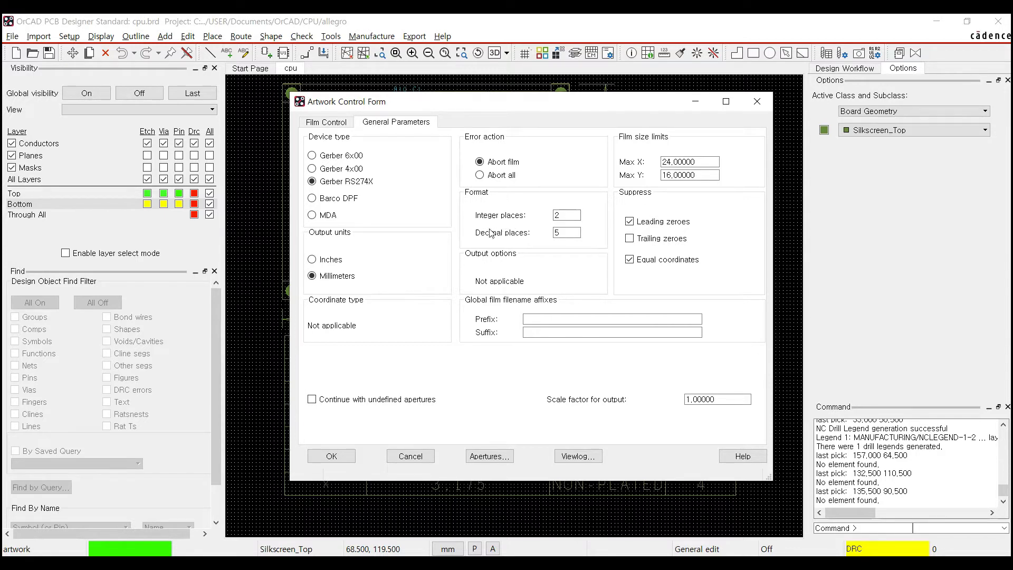
- Set the Gerber coordinate format to 3 integer places and 4 decimal places
double_click(566, 215)
double_click(567, 232)
double_click(564, 216)
click(565, 233)
click(562, 215)
drag(551, 108, 519, 386)
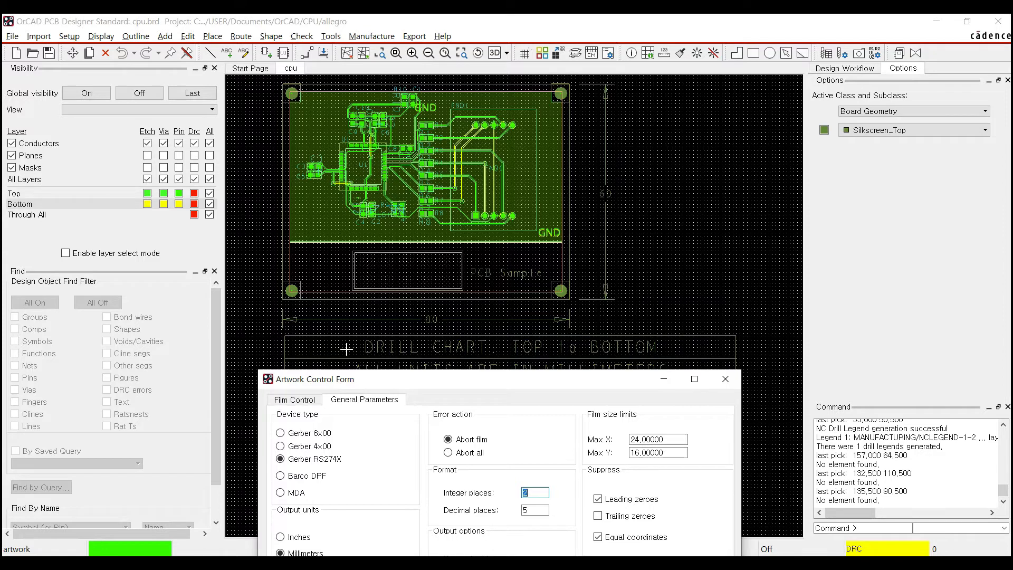
drag(561, 375, 576, 107)
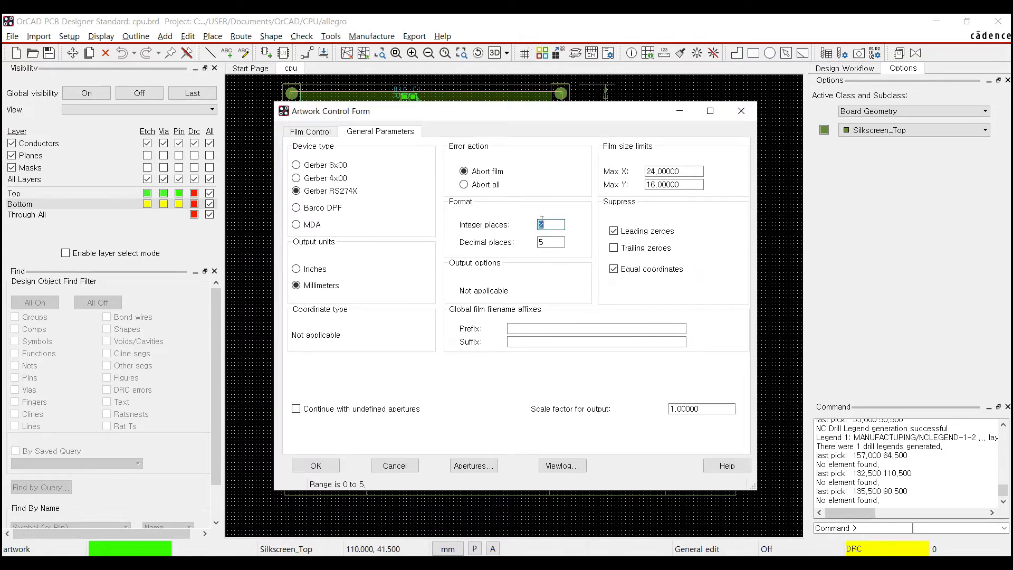
text(3)
click(549, 243)
text(3)
text(4)
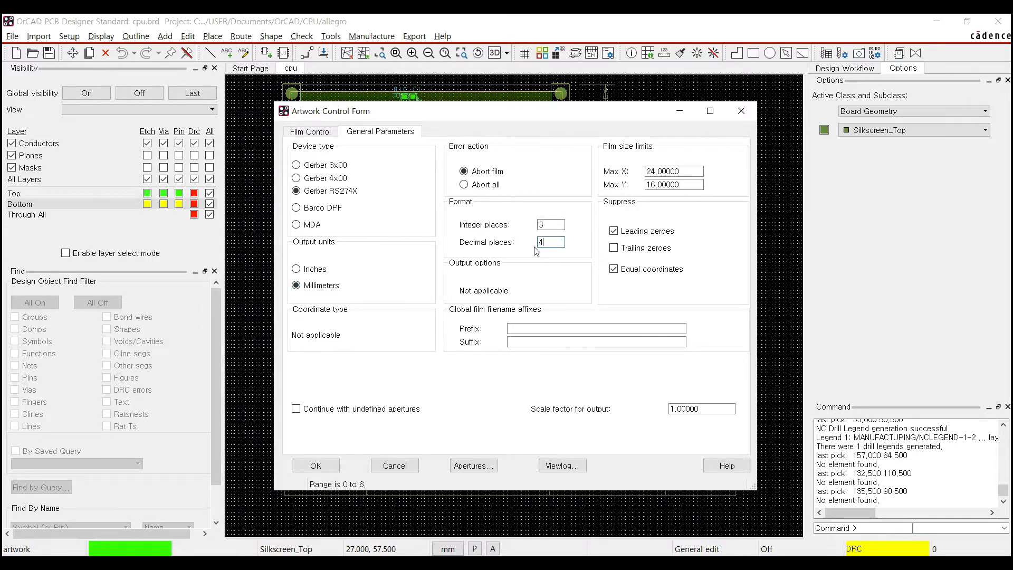
click(557, 225)
click(553, 243)
- Examine which layer subclasses the BOTTOM and TOP artwork films contain
click(319, 134)
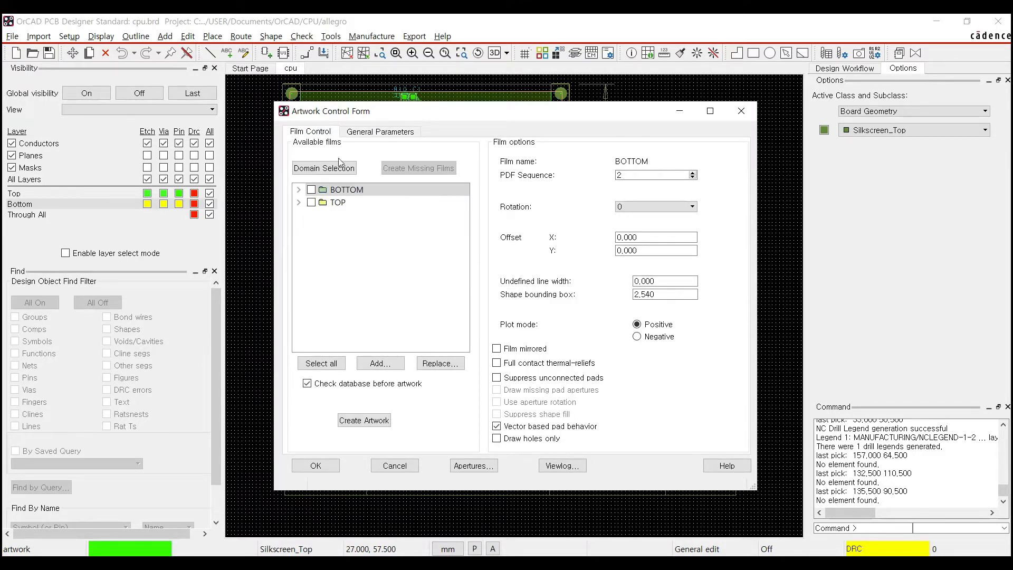
click(340, 203)
click(346, 190)
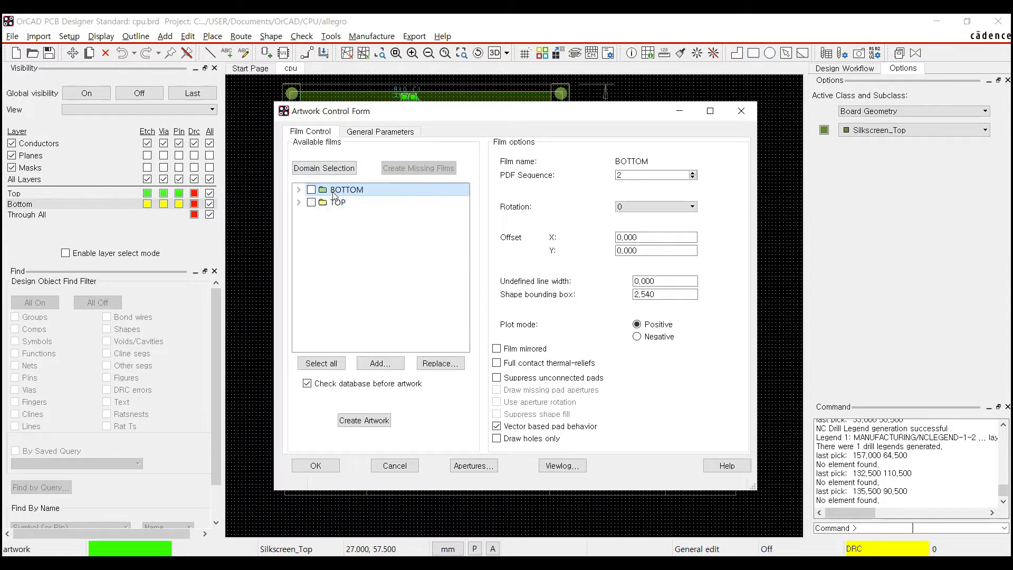
click(299, 190)
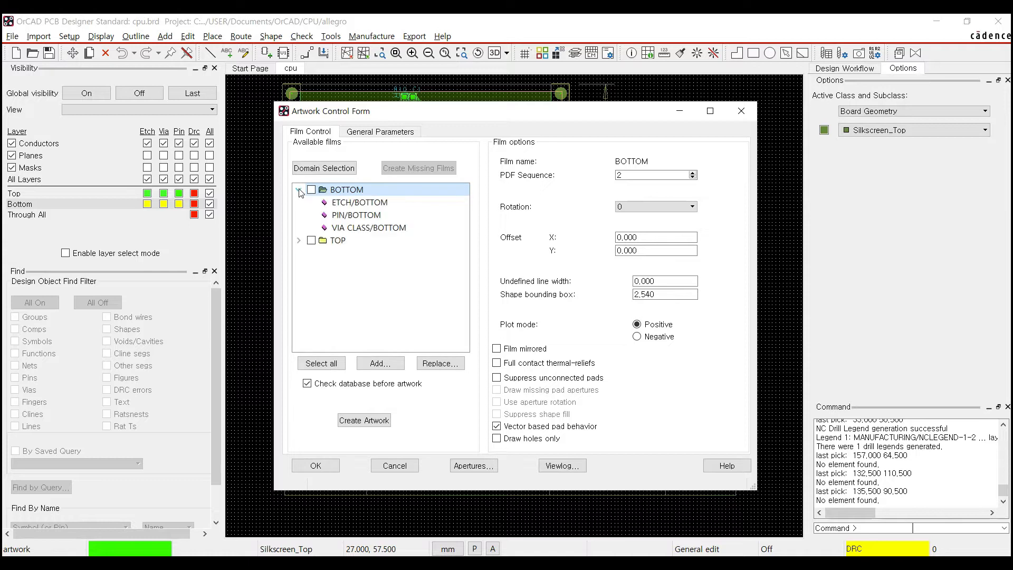
click(300, 243)
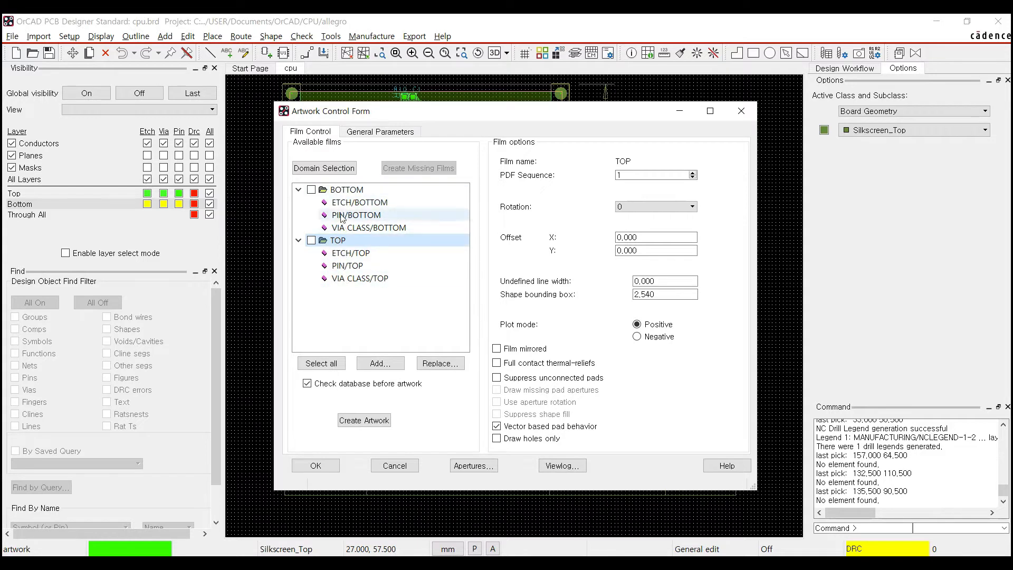
click(299, 192)
click(298, 203)
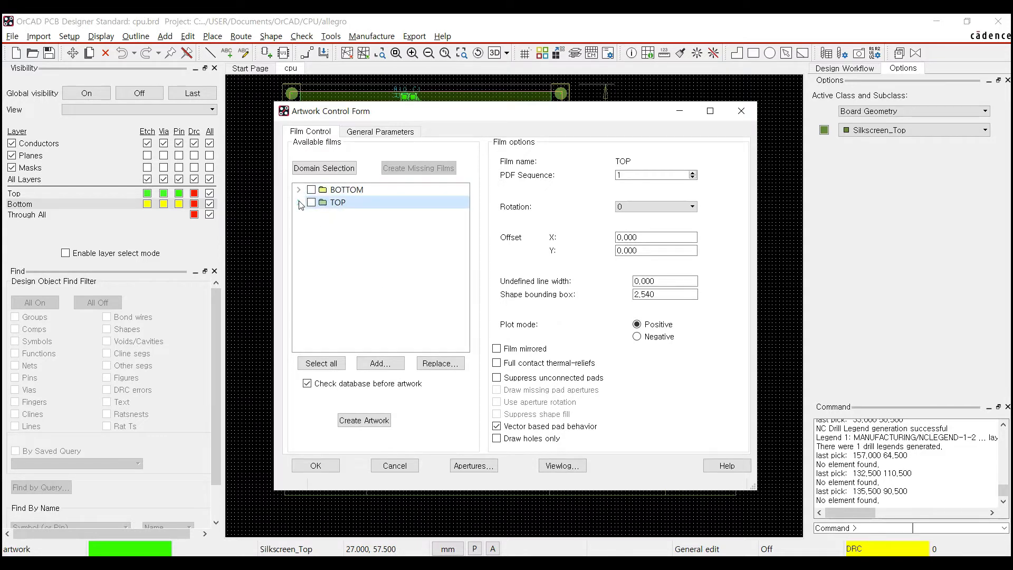
- Review the ETCH/TOP, PIN/TOP and VIA CLASS/TOP entries of the TOP film
click(299, 203)
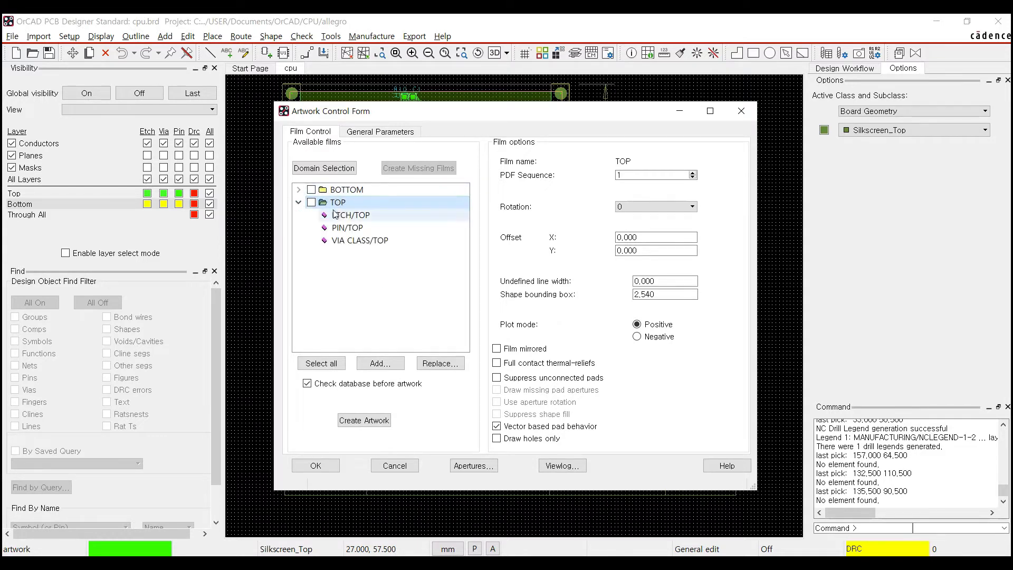
click(342, 217)
click(350, 229)
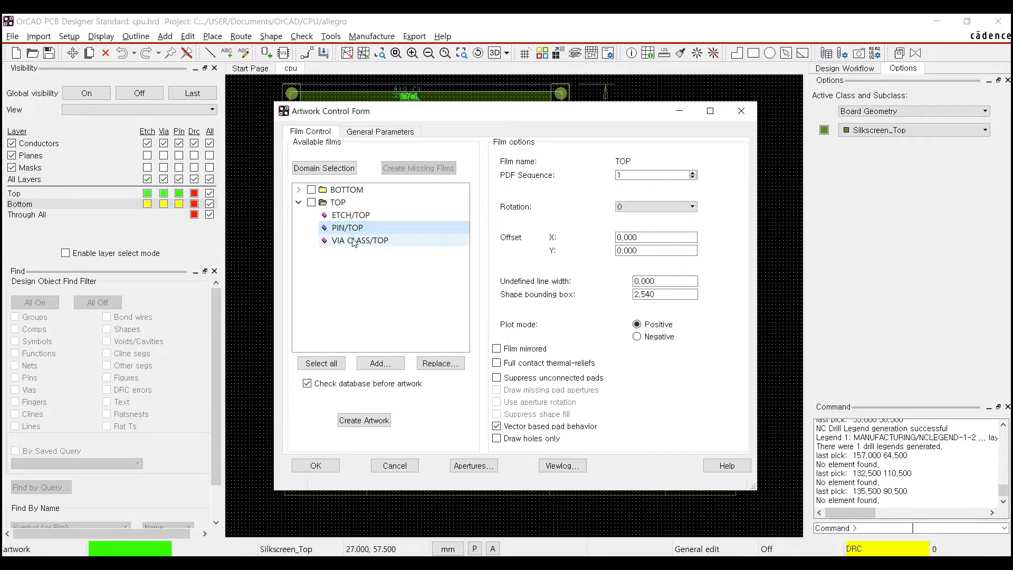
click(351, 240)
click(349, 215)
click(350, 227)
click(349, 240)
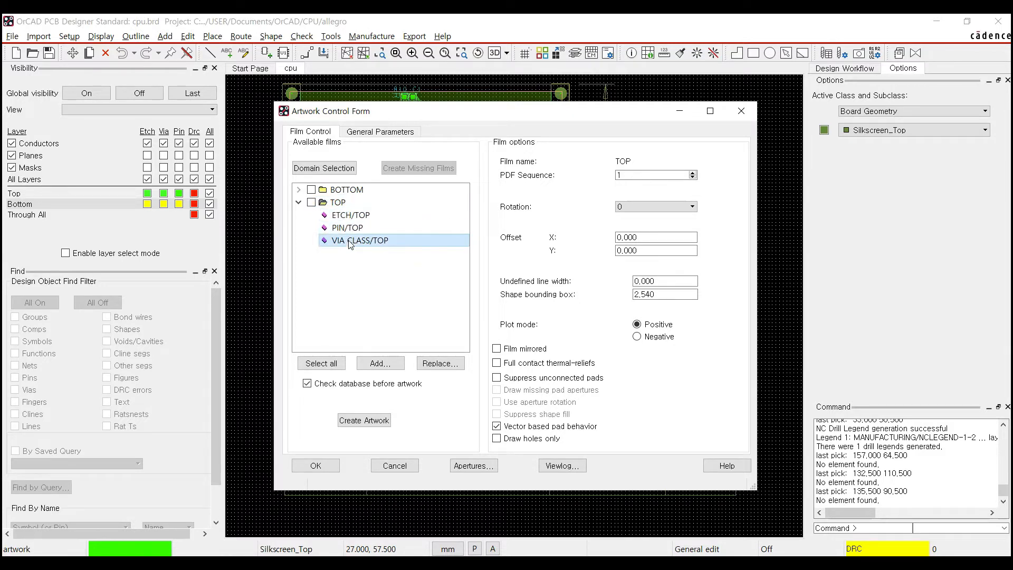
click(349, 228)
click(349, 218)
click(349, 229)
click(349, 240)
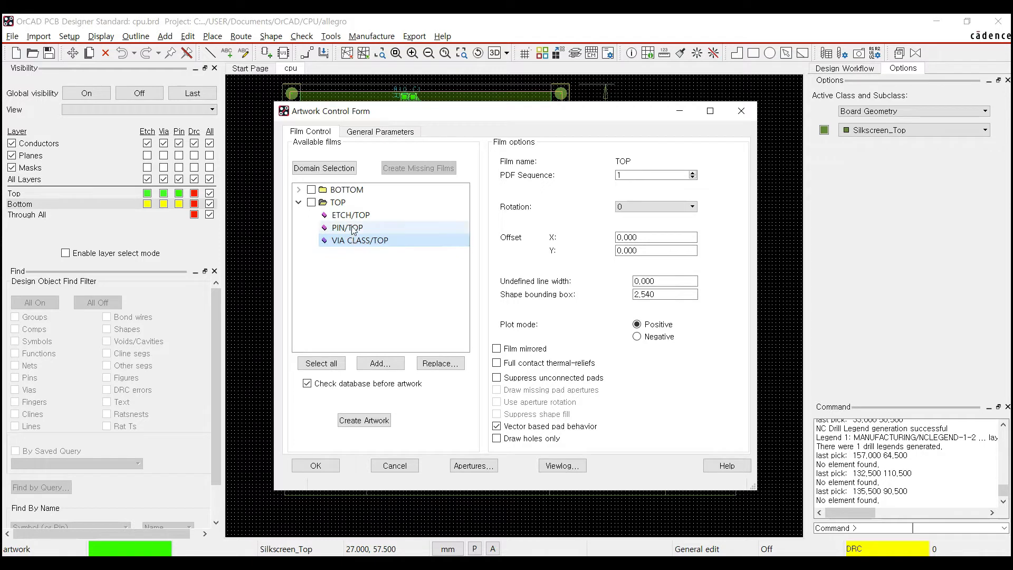
click(299, 202)
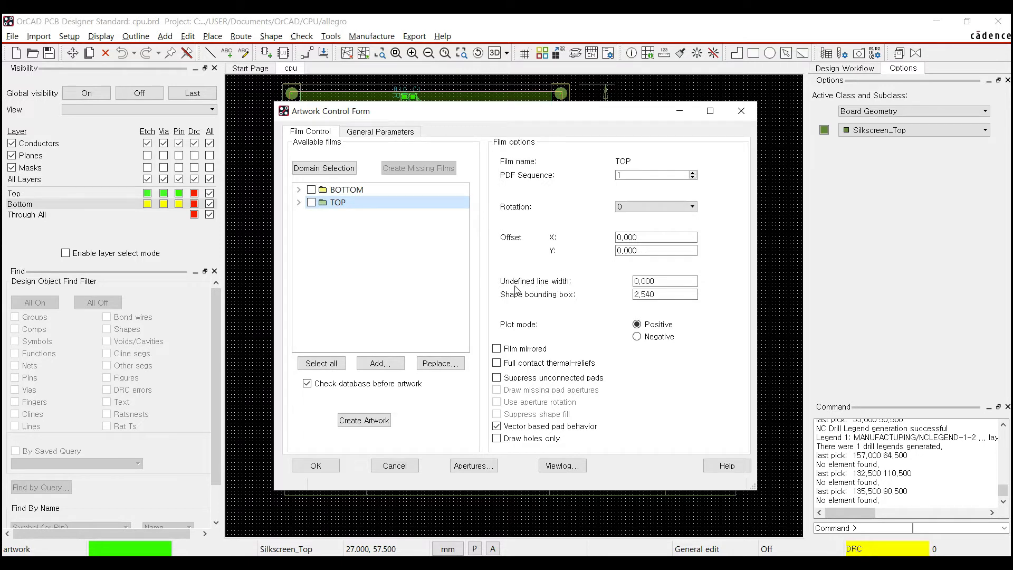
- Open the TOP film's undefined line width for editing
click(672, 280)
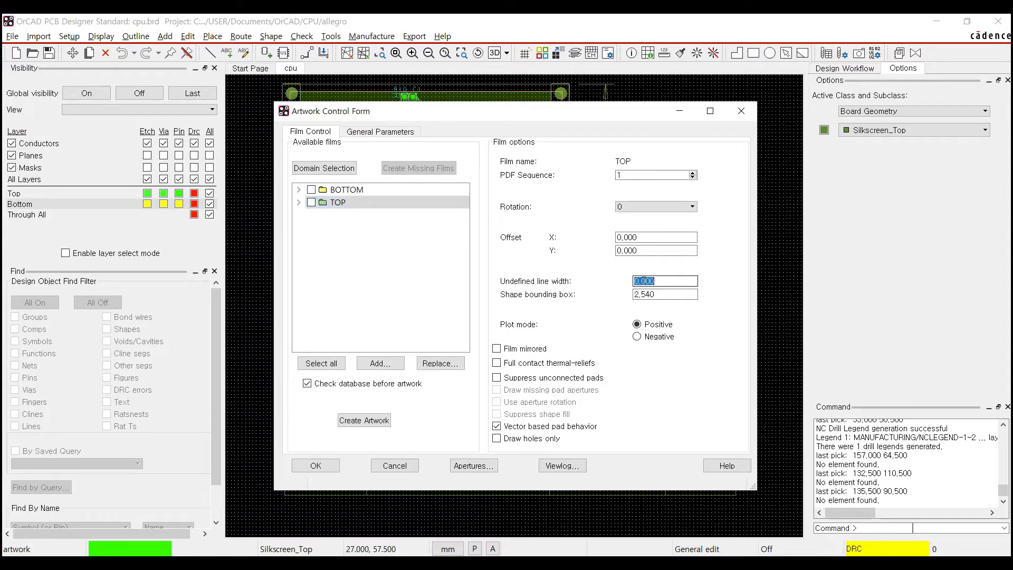
click(654, 280)
click(637, 281)
double_click(672, 282)
- Open the layer color settings beside the artwork film settings and turn off the visibility of all layers
drag(415, 115, 665, 73)
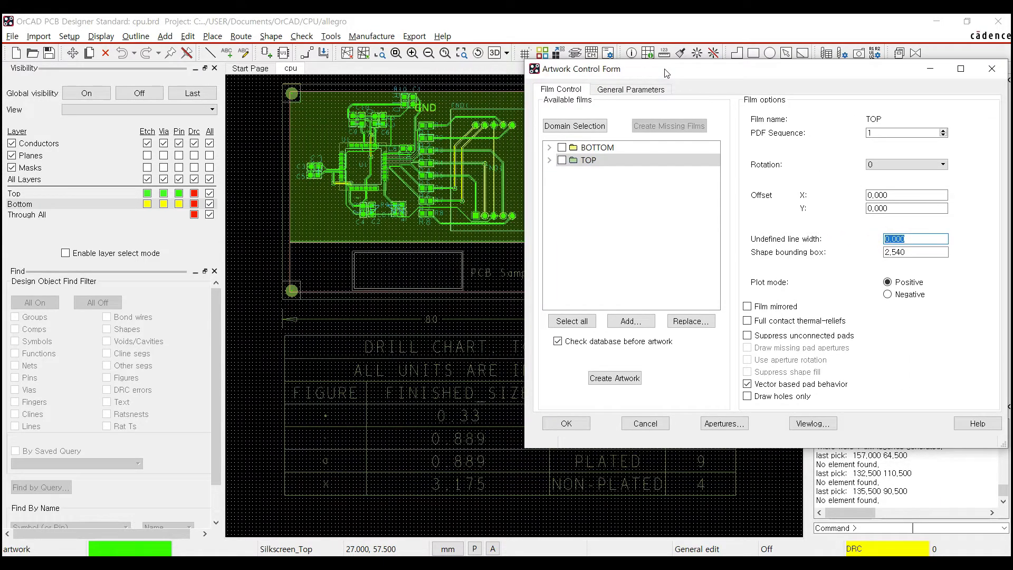
click(71, 38)
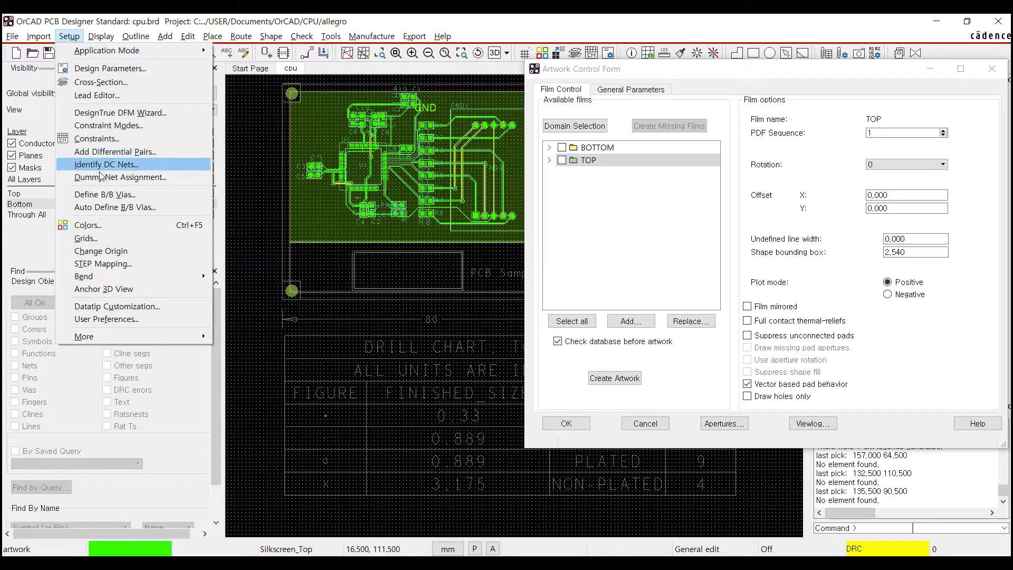
click(116, 225)
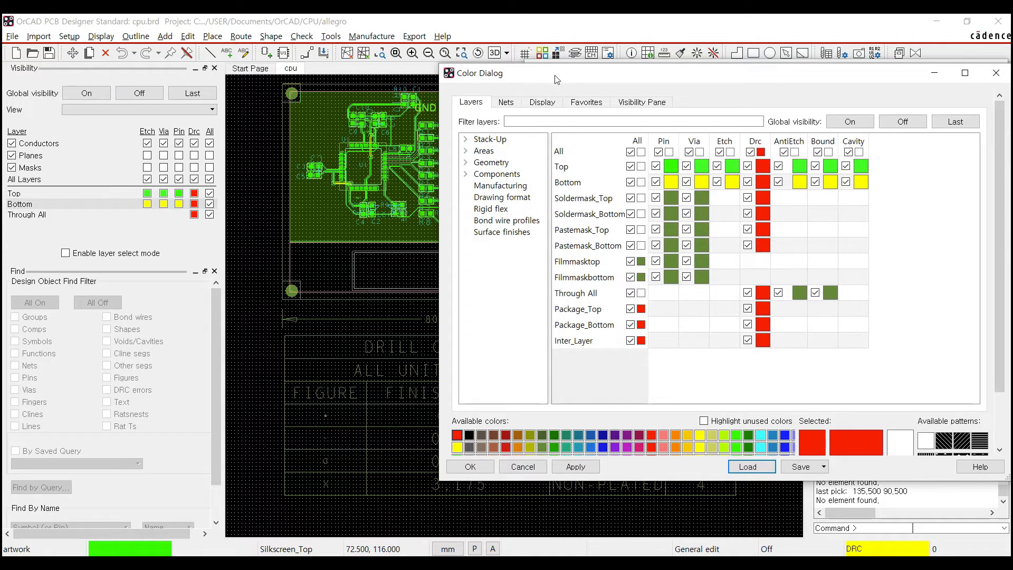
drag(560, 80, 477, 163)
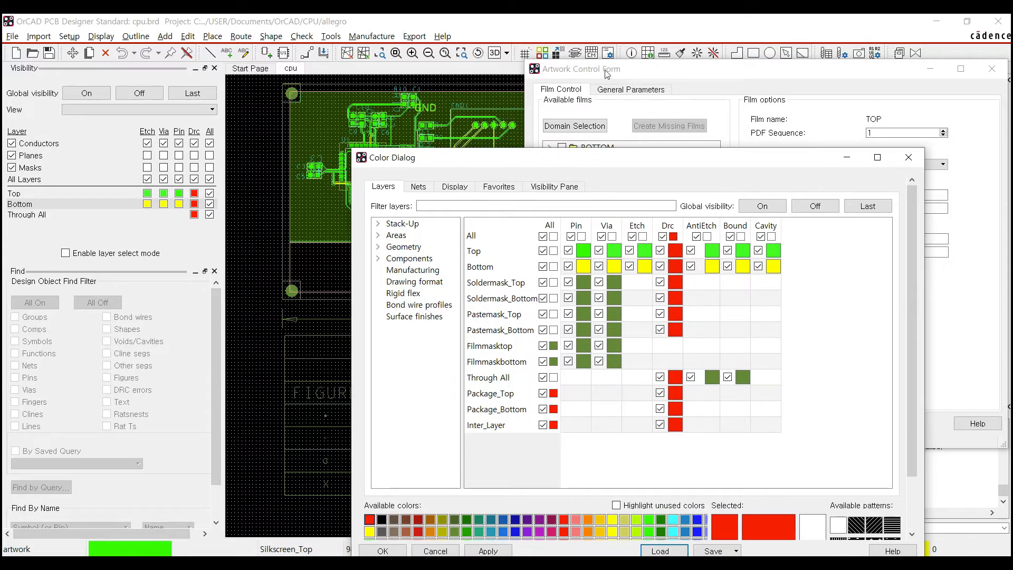
drag(567, 165, 422, 148)
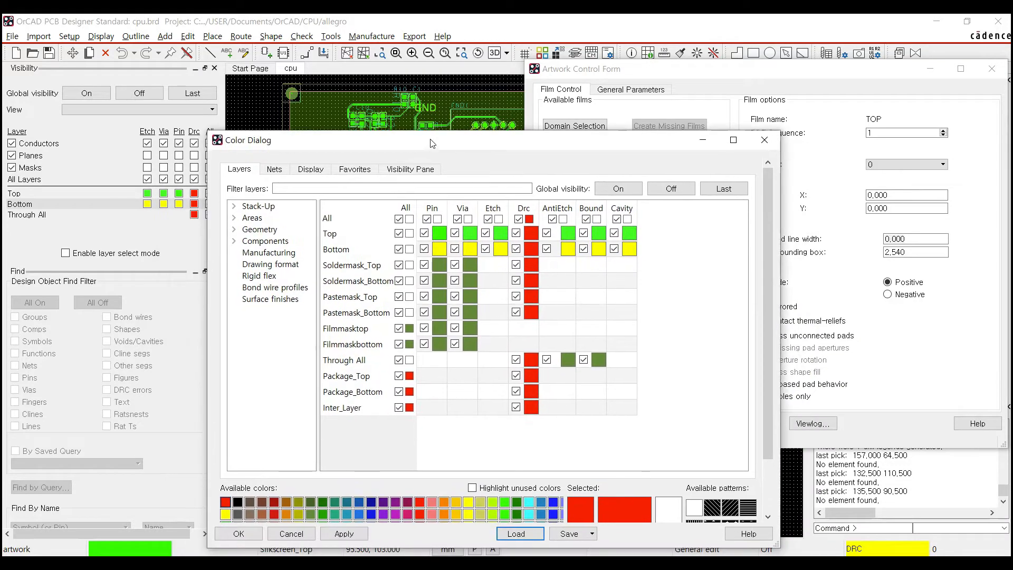
click(601, 74)
click(398, 147)
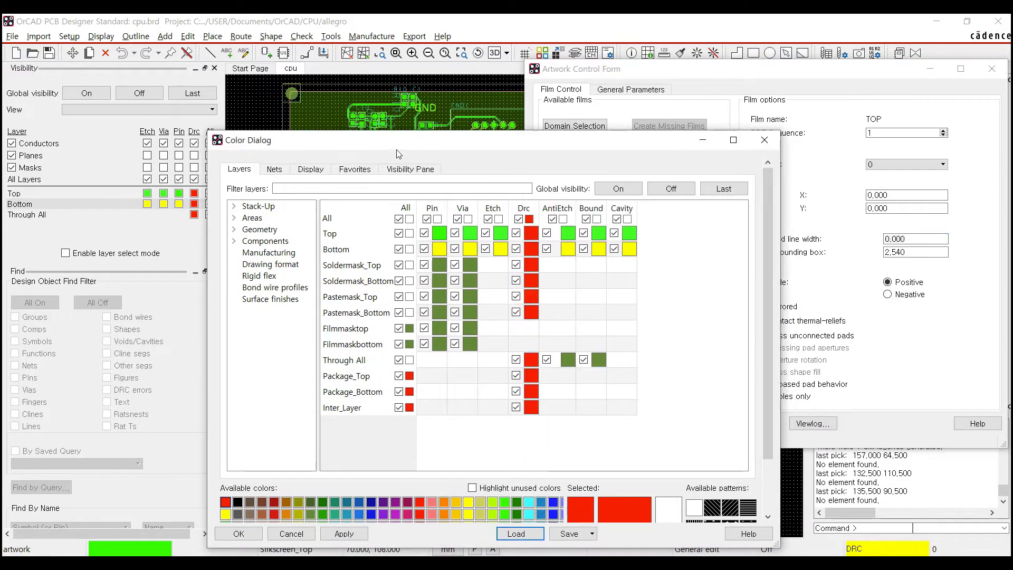
click(581, 66)
drag(225, 145, 382, 130)
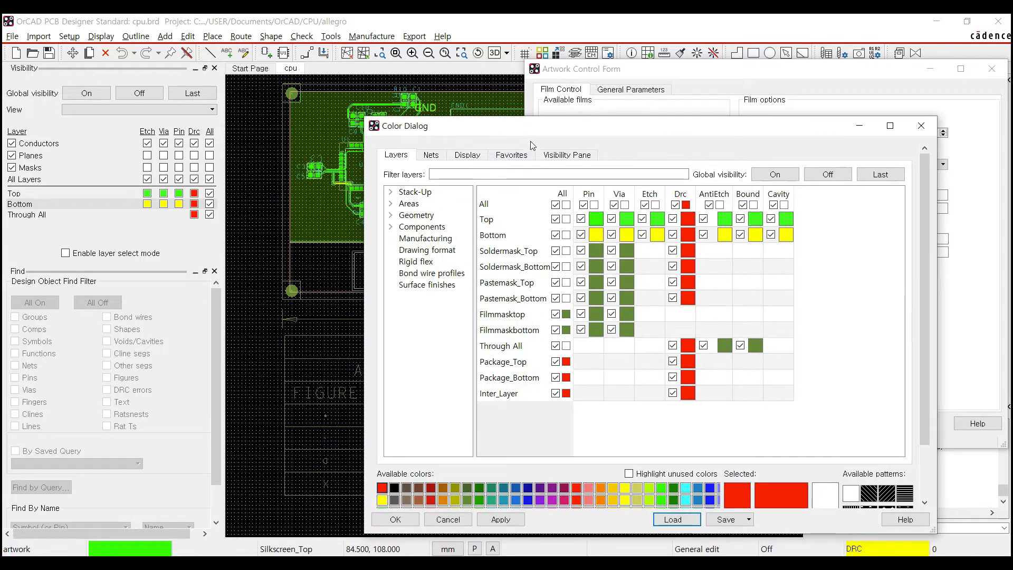
click(827, 175)
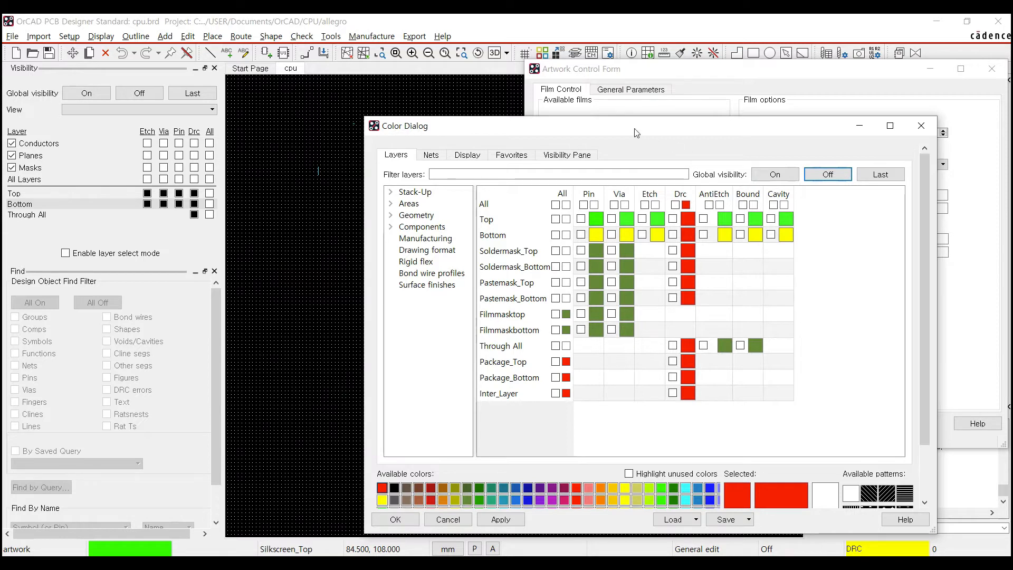
drag(617, 127, 729, 106)
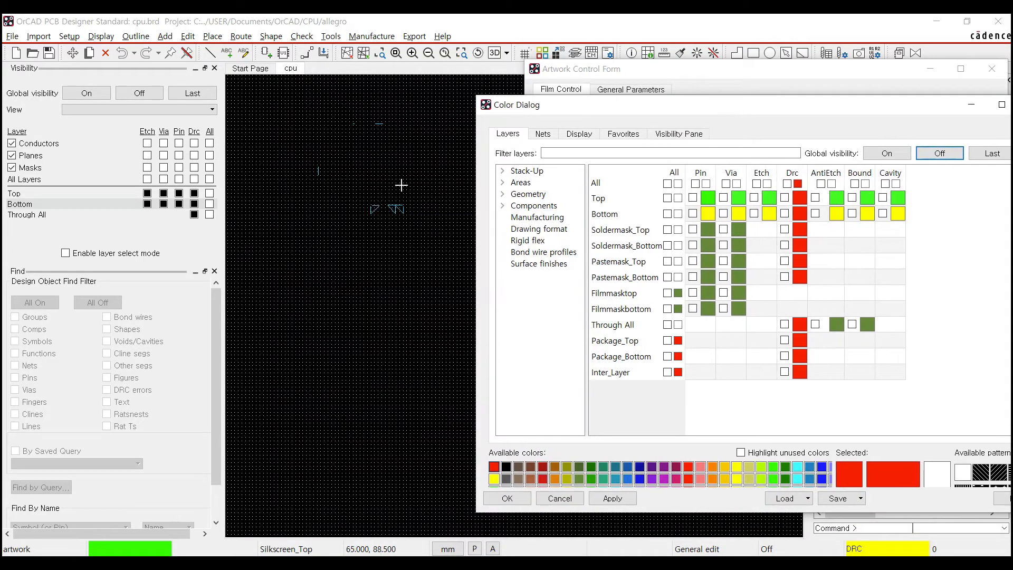
drag(696, 118, 632, 123)
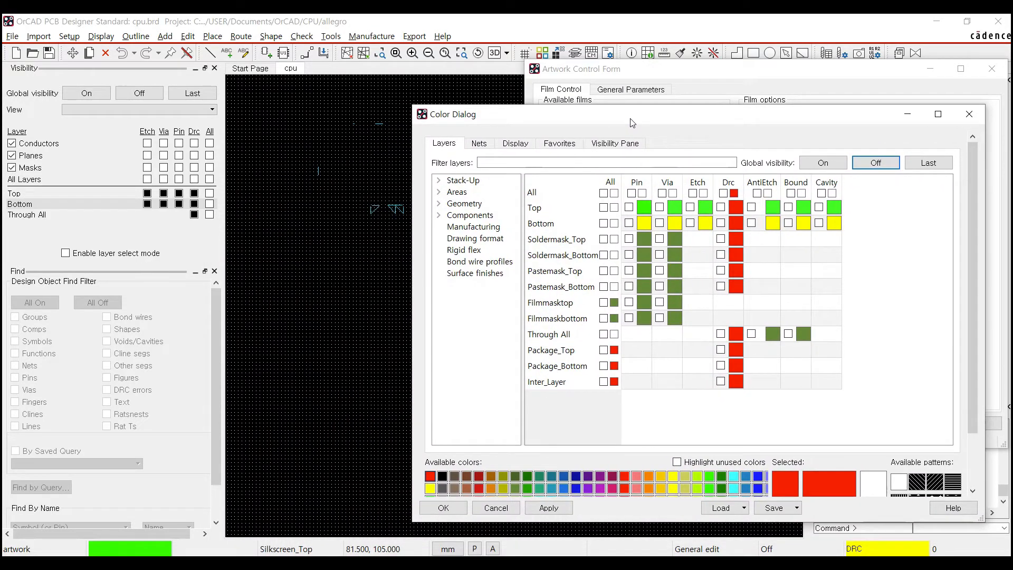
- Make the Silkscreen_Top subclass visible for component RefDes and for package geometry
click(450, 217)
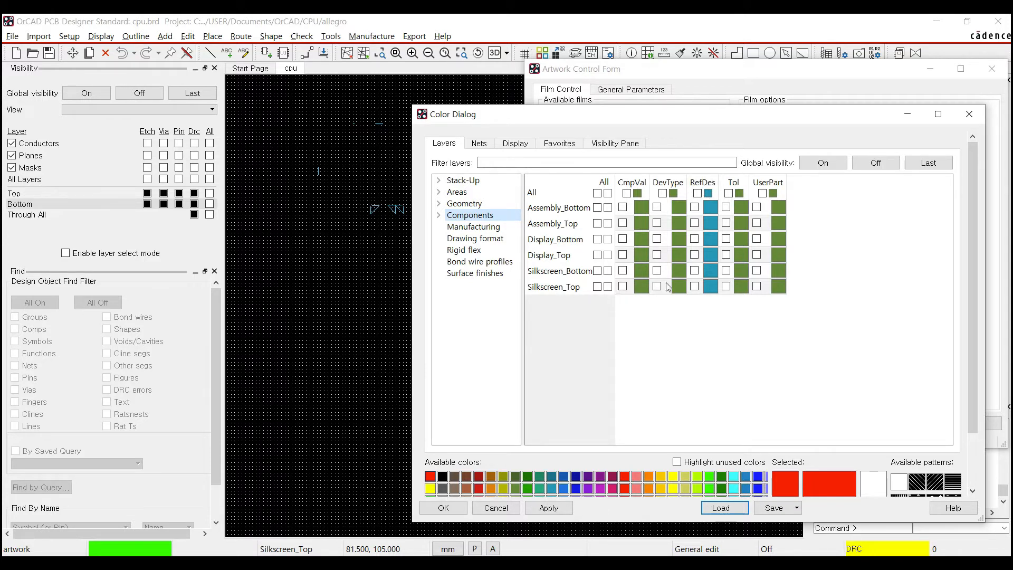
click(694, 286)
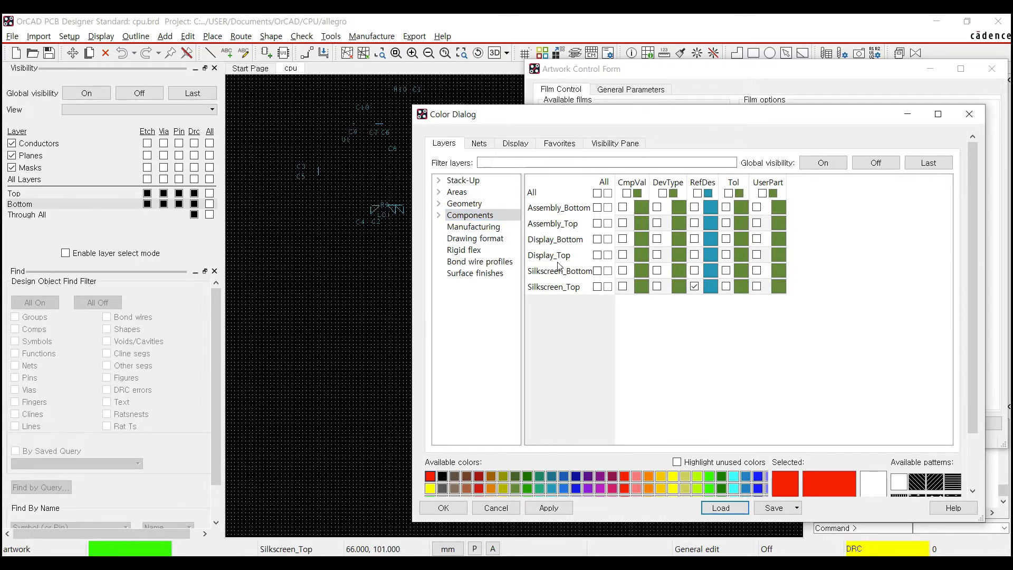
click(438, 203)
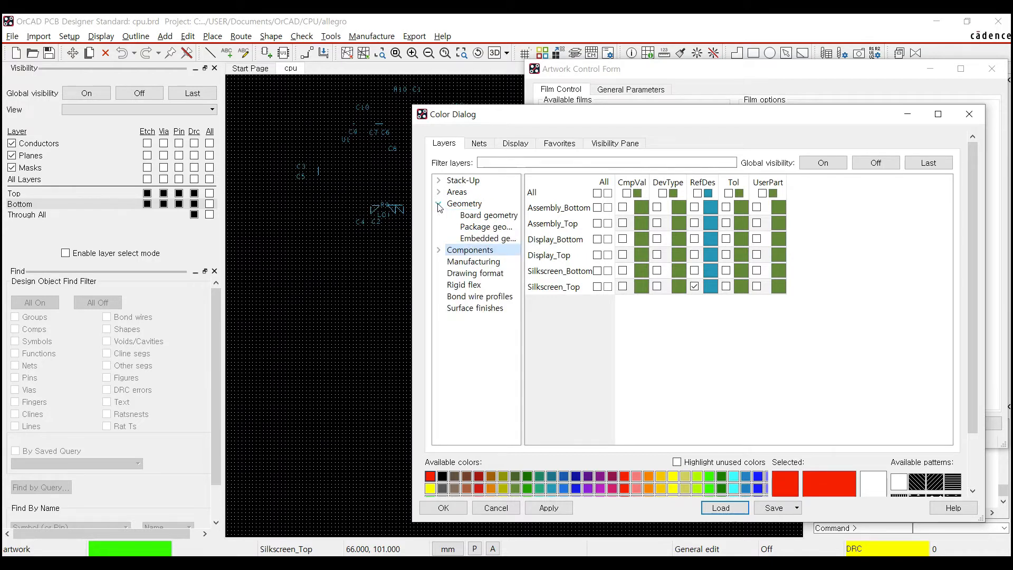
click(485, 229)
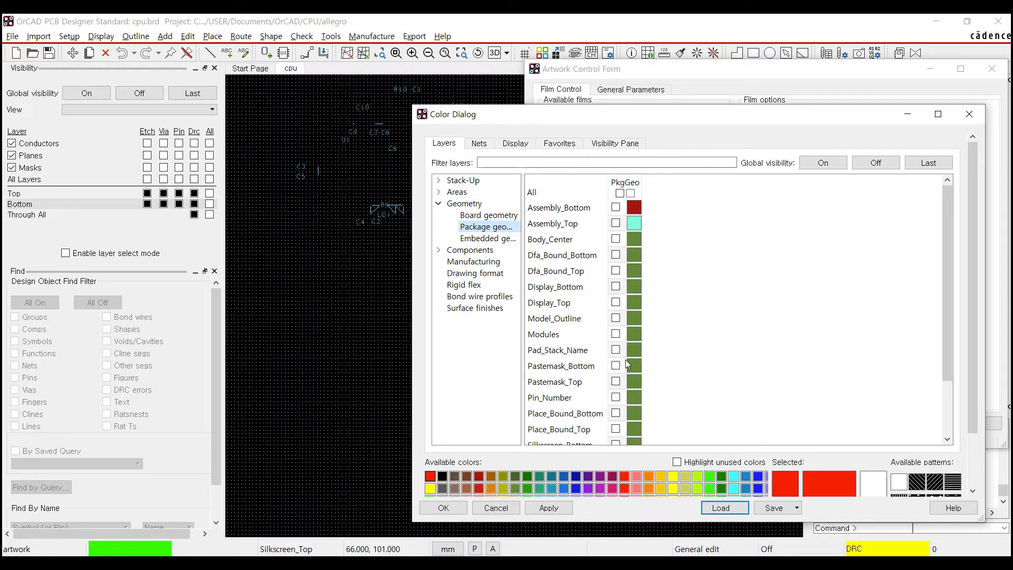
scroll(625, 370, down, 5)
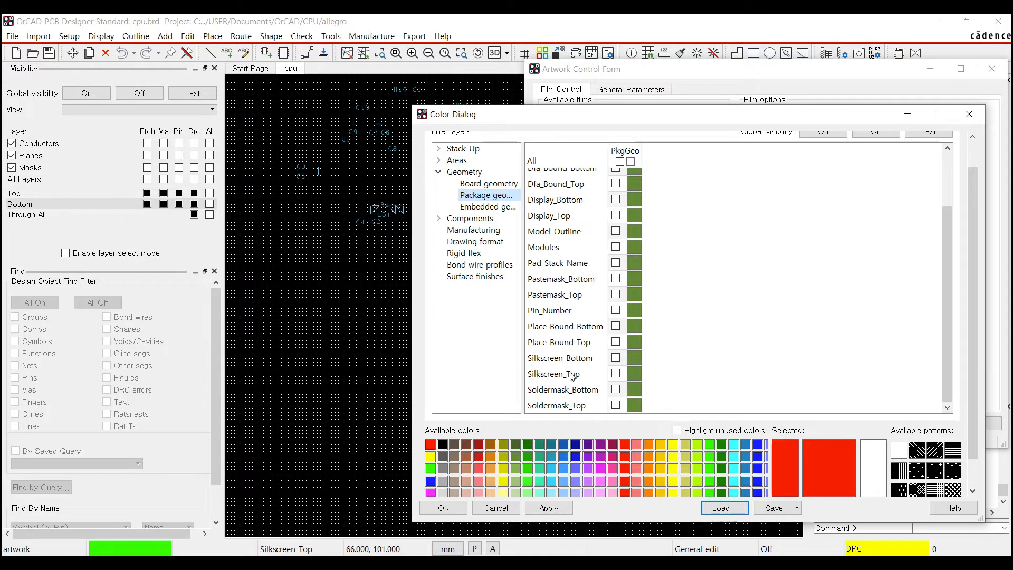
click(616, 373)
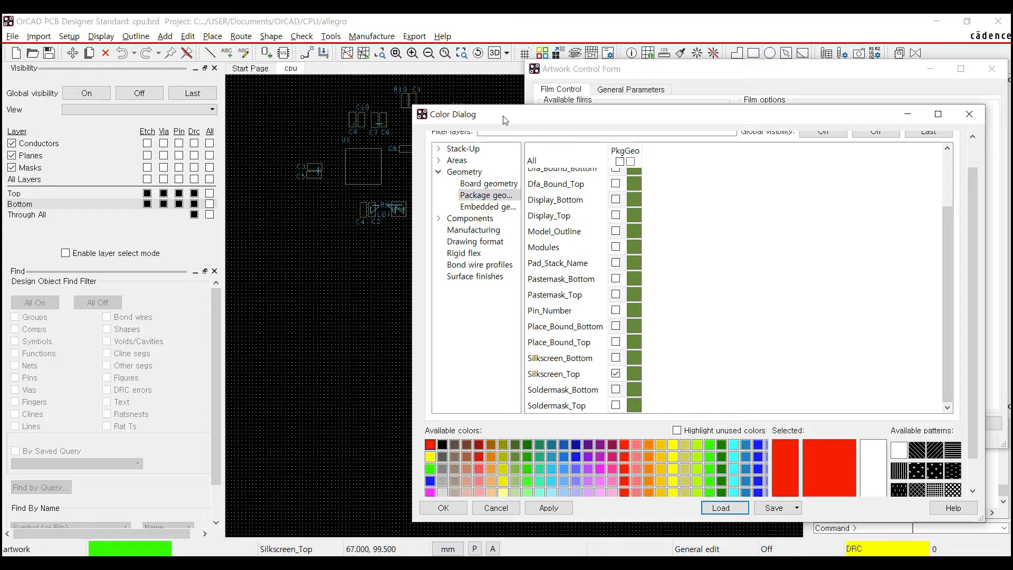
- Make the board geometry subclasses Silkscreen_Top, Design_Outline and Outline visible and apply the layer settings
click(493, 184)
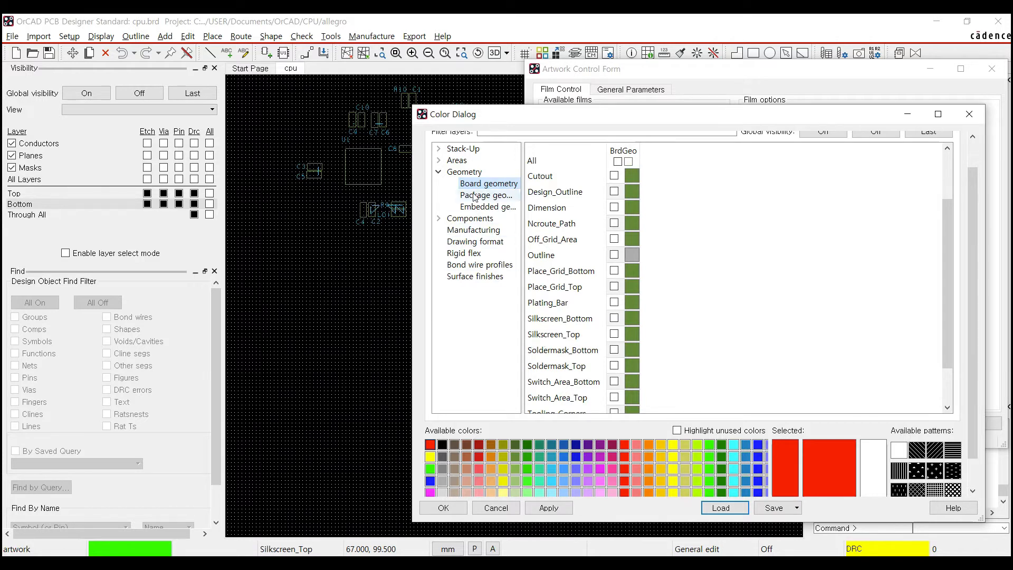
click(615, 334)
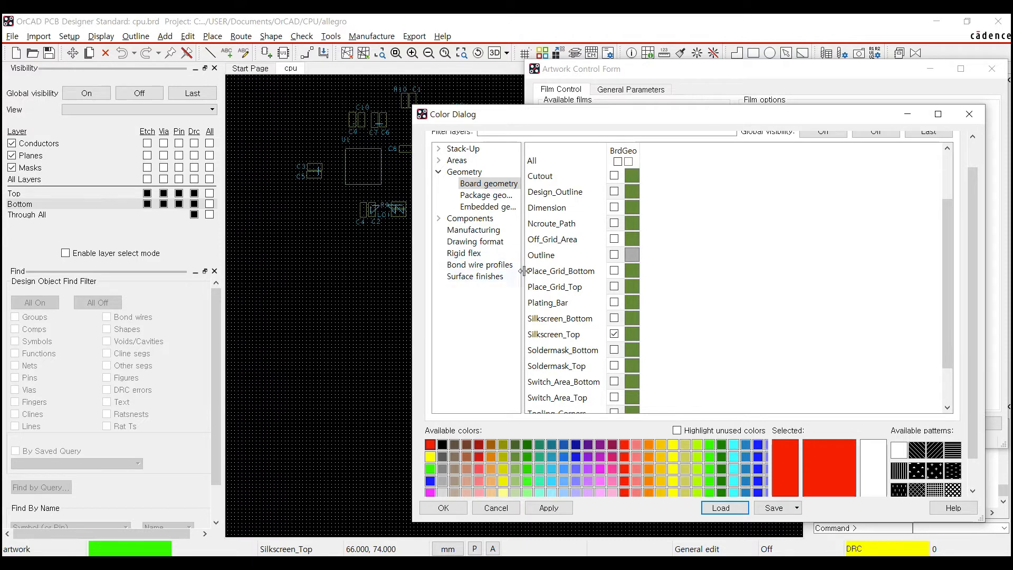
click(614, 192)
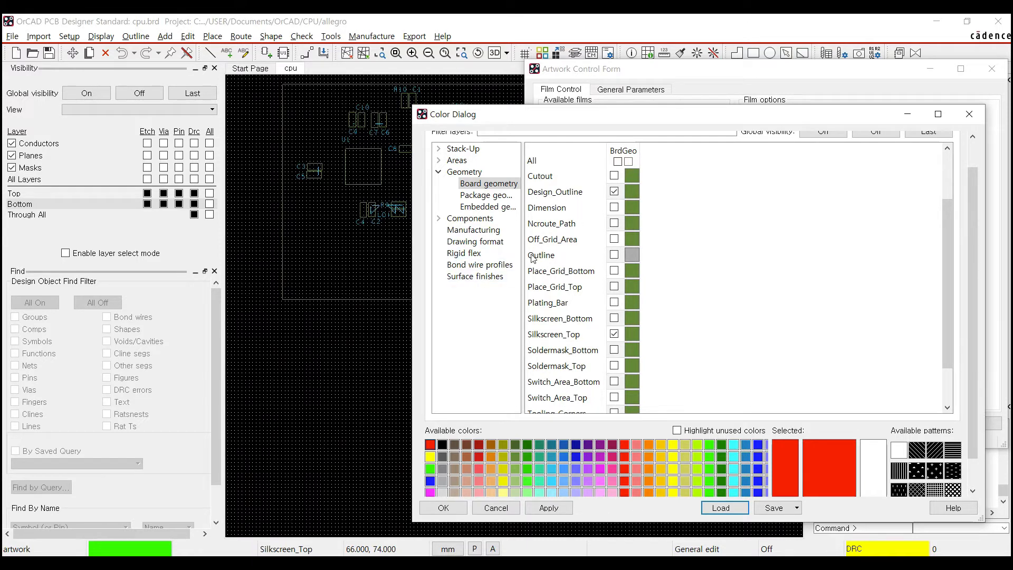
click(614, 255)
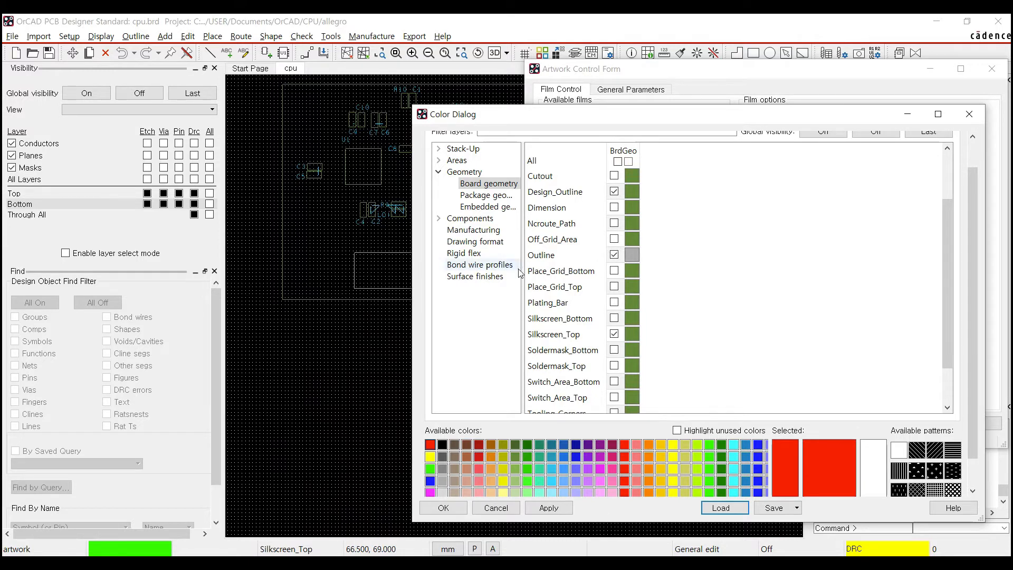
scroll(577, 284, down, 1)
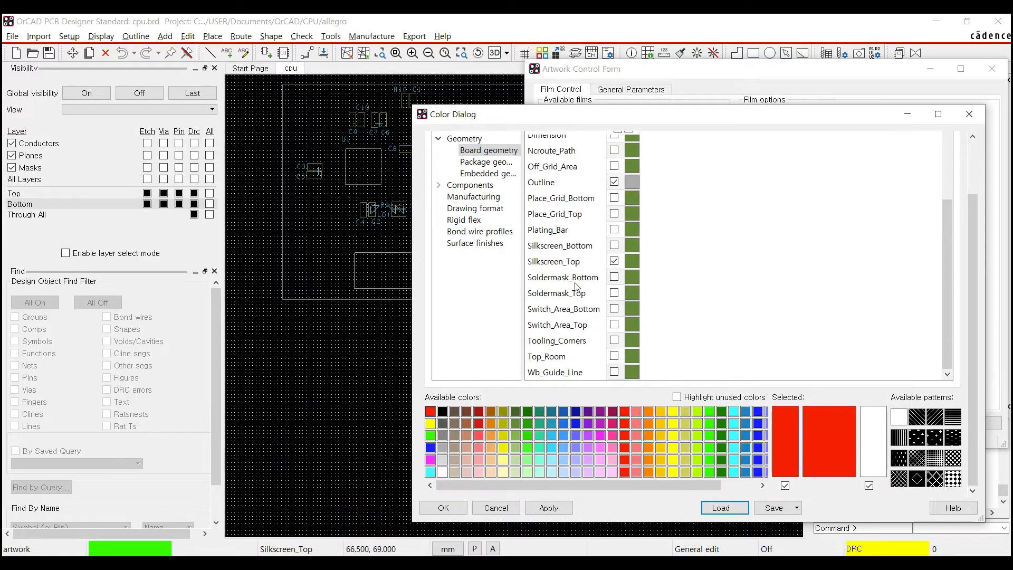
scroll(578, 285, up, 2)
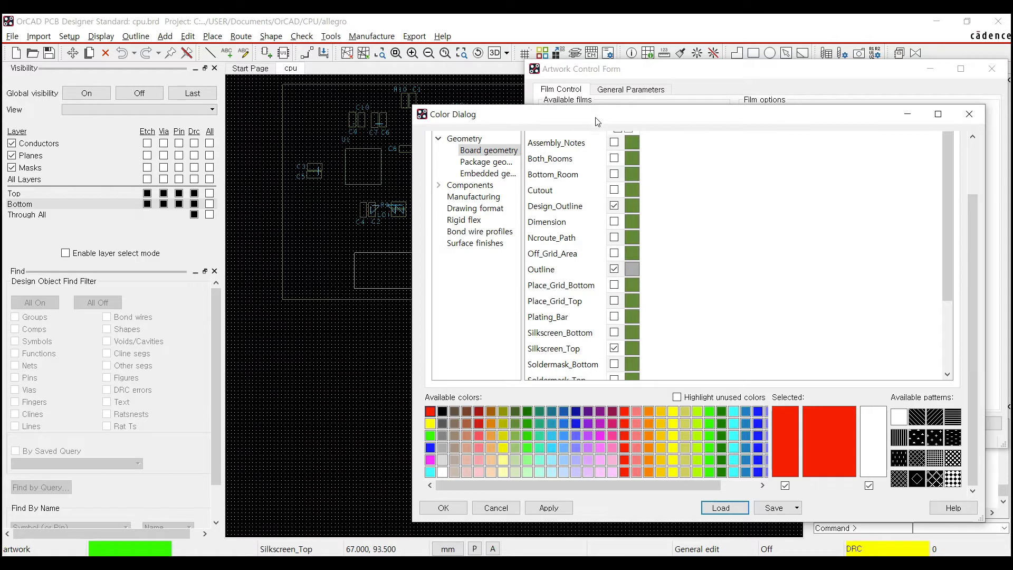
click(554, 511)
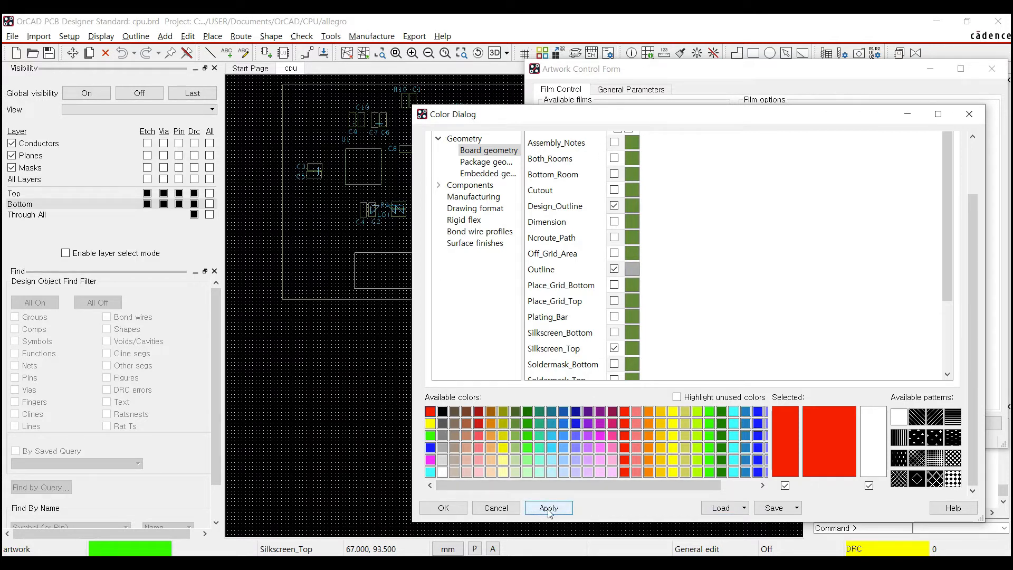
- Add a new artwork film named SILKSCREEN_TOP from the currently visible layers
drag(671, 117, 186, 231)
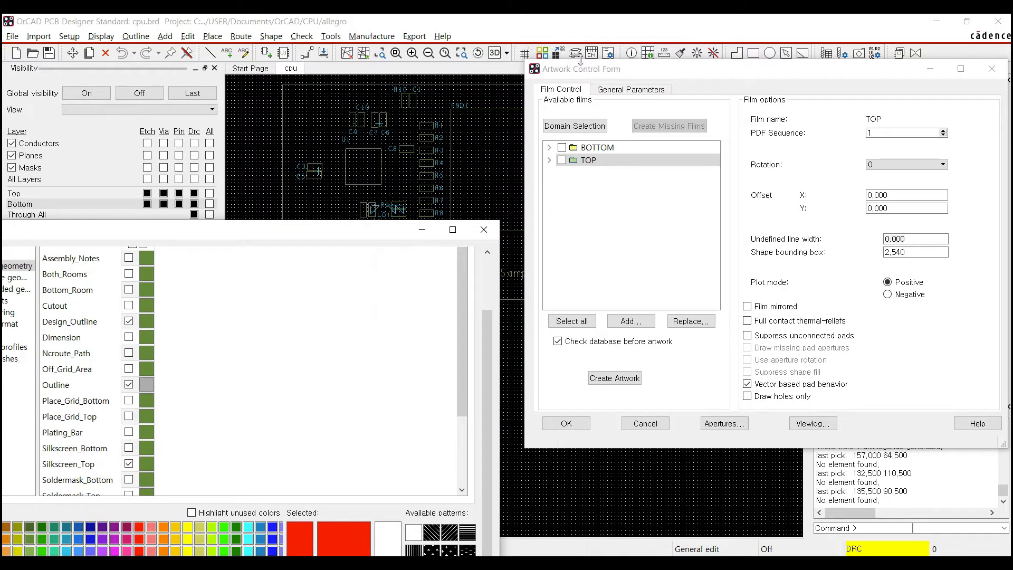
click(573, 161)
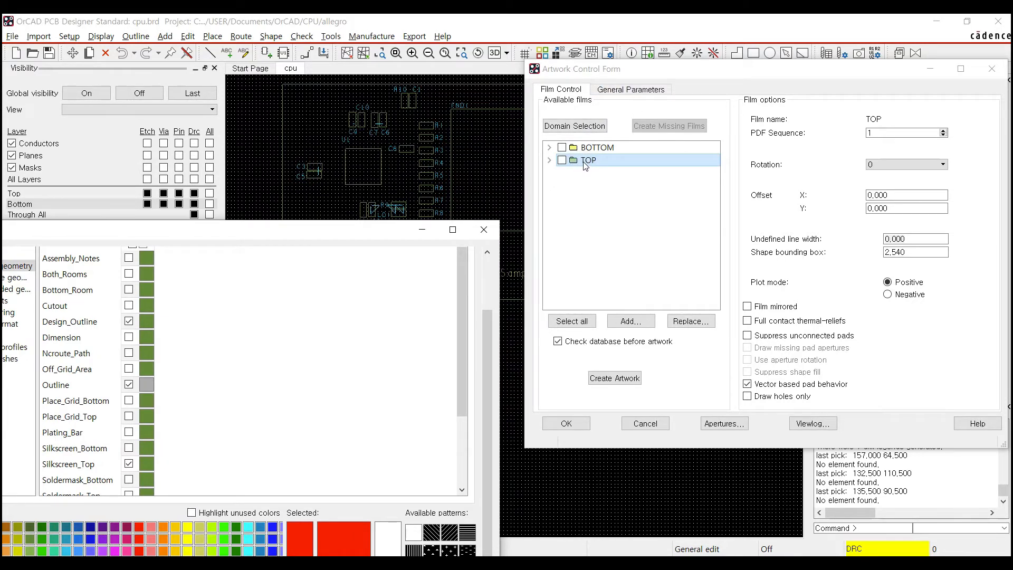
right_click(583, 162)
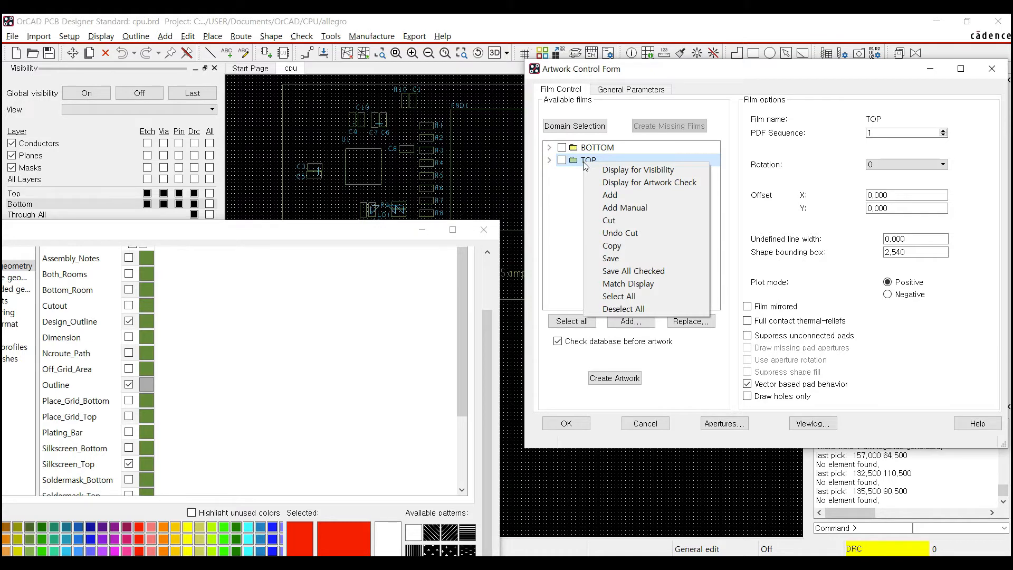
click(609, 195)
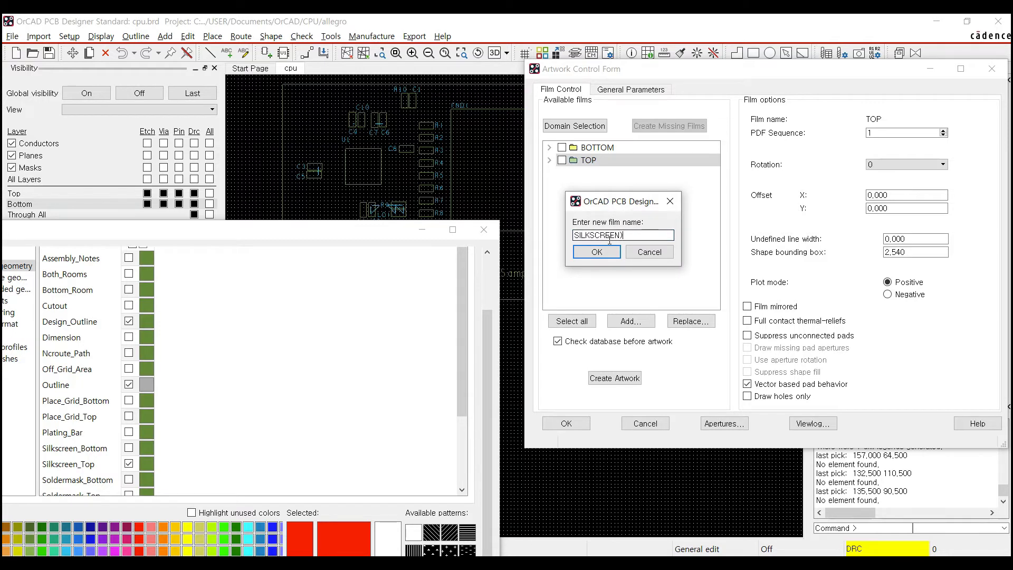
text(SILKSCREEN_TOP)
click(596, 251)
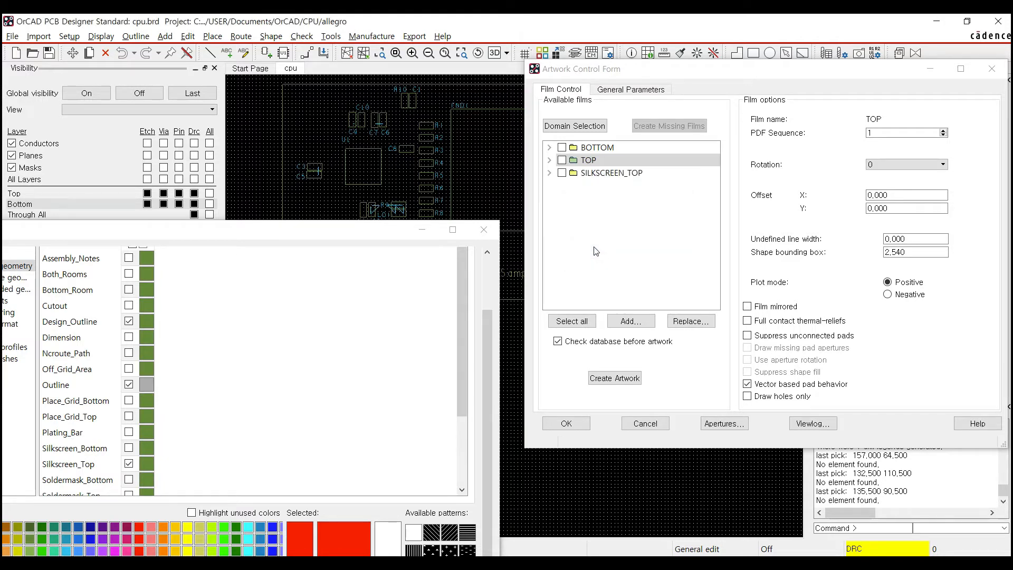
- Expand the SILKSCREEN_TOP film and set its undefined line width to 0.2
click(549, 174)
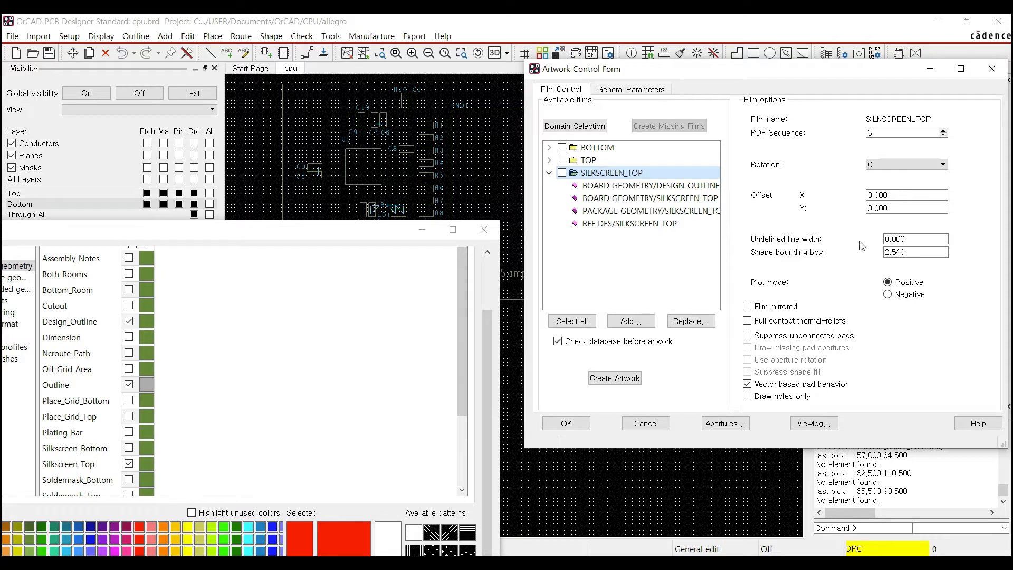
click(891, 239)
click(892, 238)
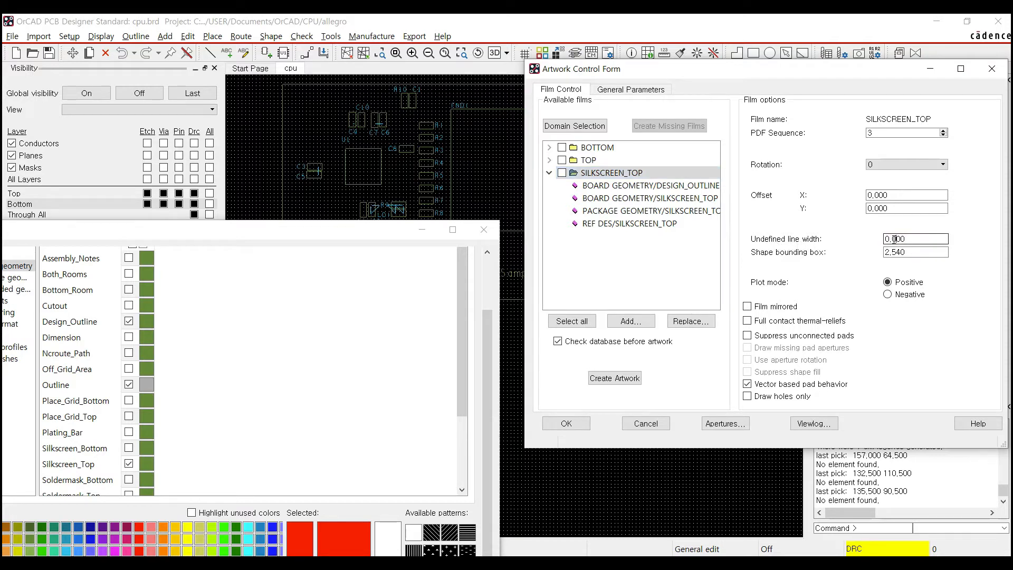
drag(895, 239, 930, 239)
text(2)
click(637, 188)
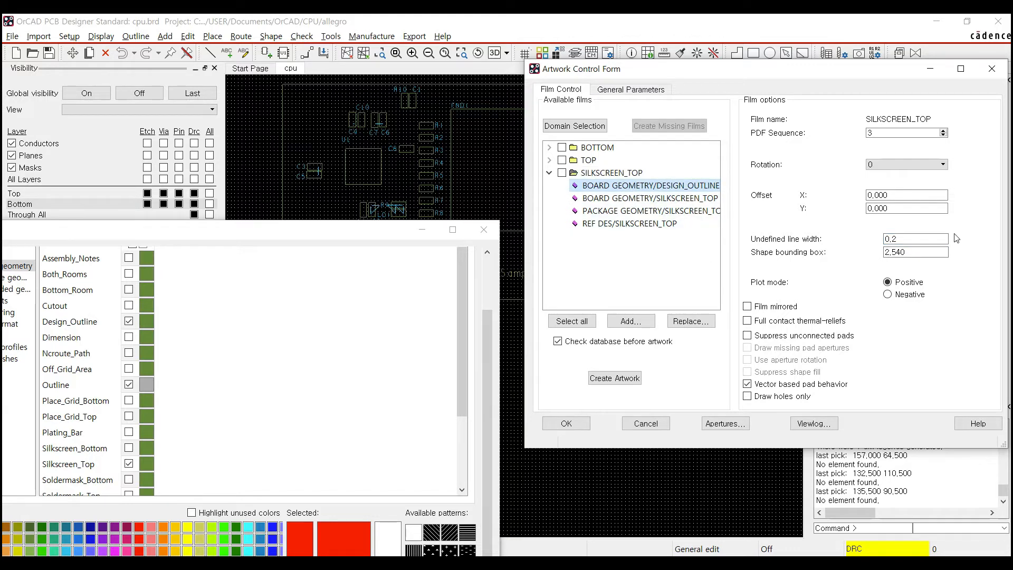
- Check the SILKSCREEN_TOP film's subclasses and compare its undefined line width with that of the TOP film
click(651, 212)
click(638, 199)
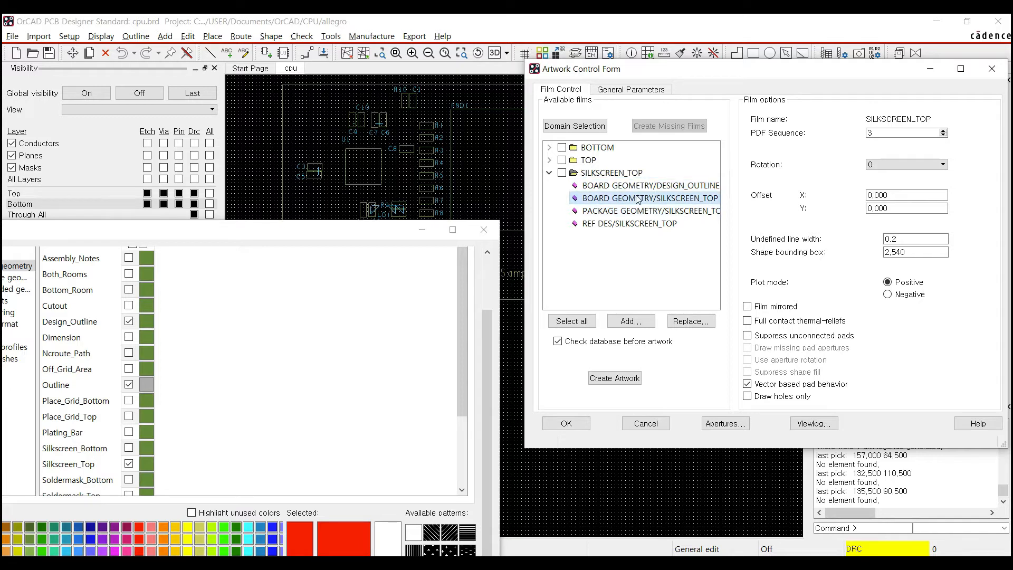
click(588, 164)
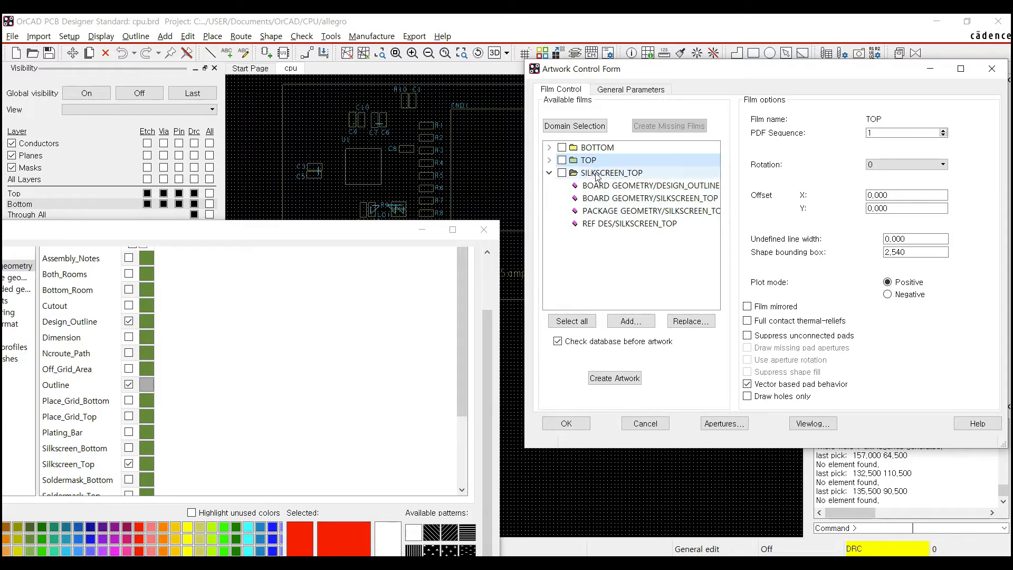
click(596, 175)
click(902, 243)
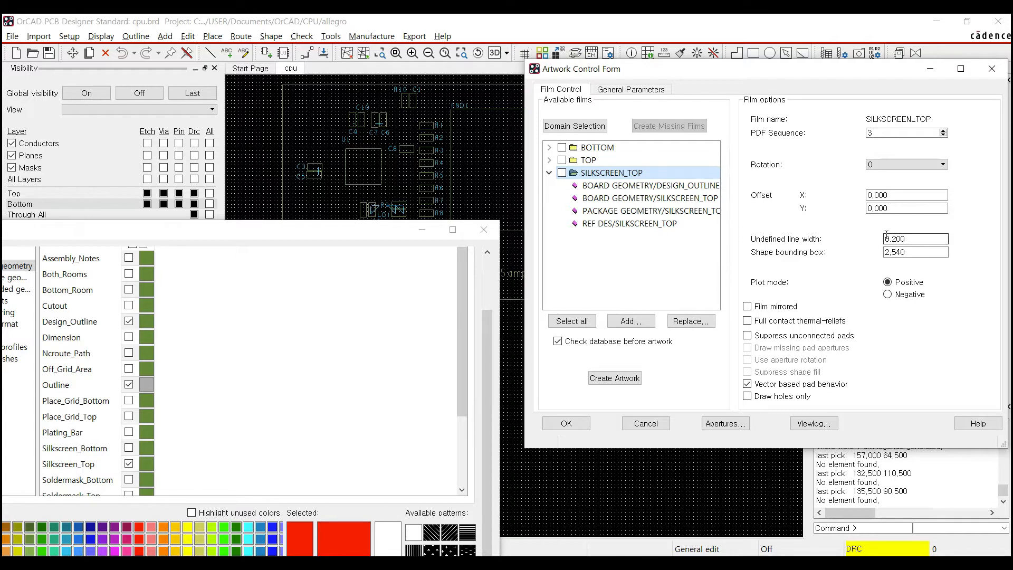
click(591, 161)
click(603, 177)
click(593, 161)
click(594, 173)
click(550, 173)
- Compare the SILKSCREEN_TOP film's subclass list with the board geometry layers that are switched on
drag(271, 233, 624, 98)
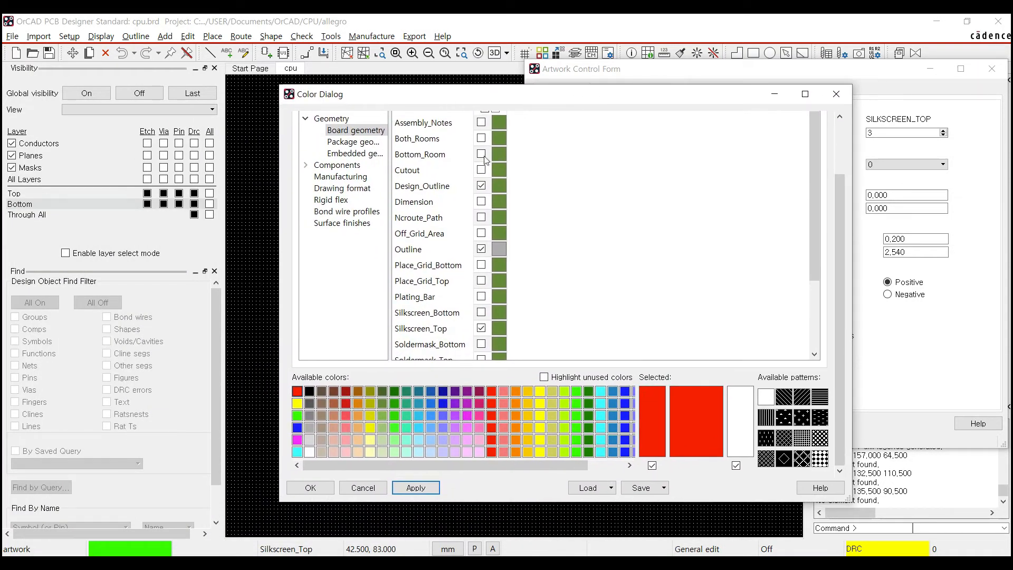
drag(442, 95, 610, 117)
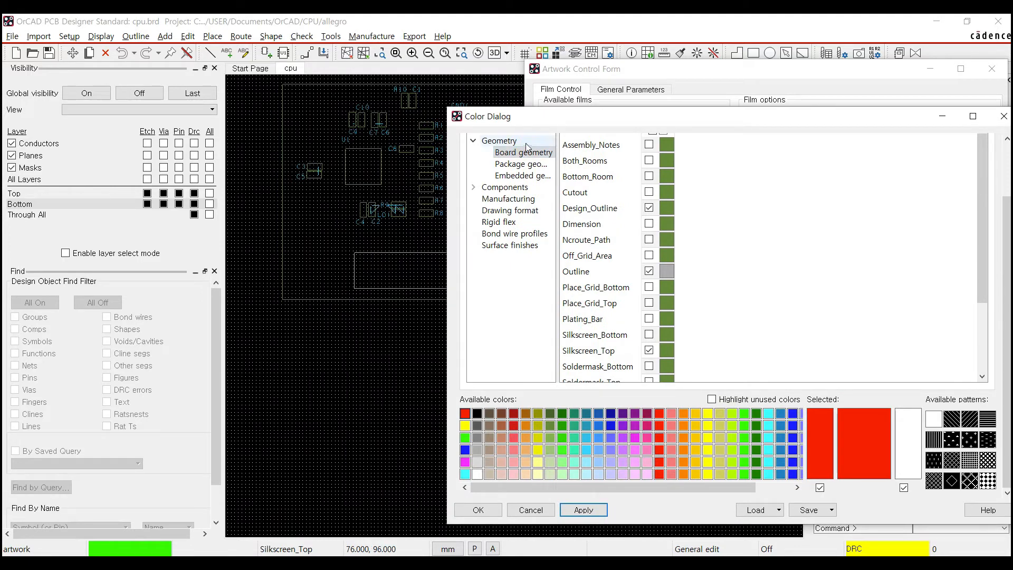
drag(601, 117, 71, 193)
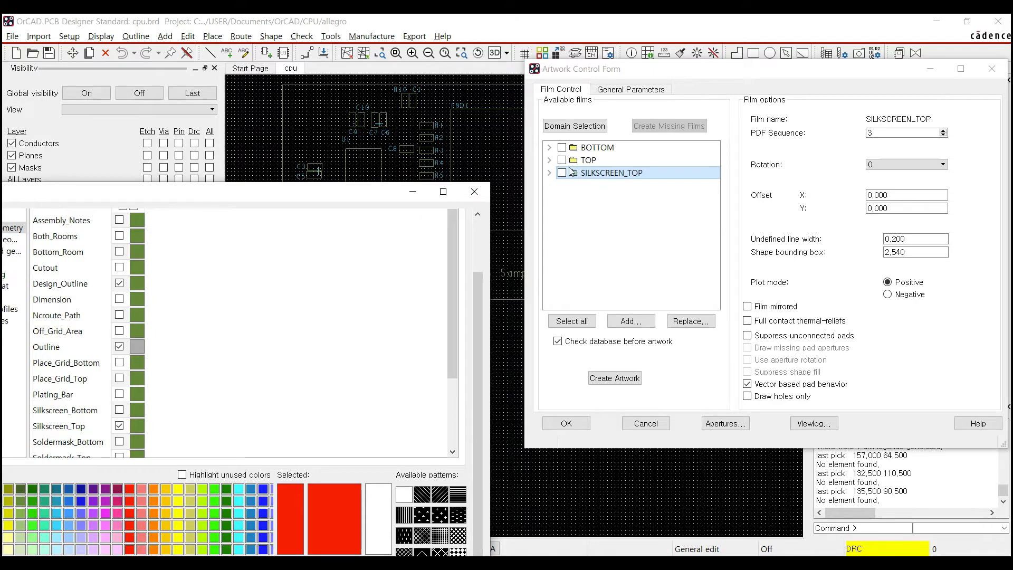
click(551, 174)
click(551, 174)
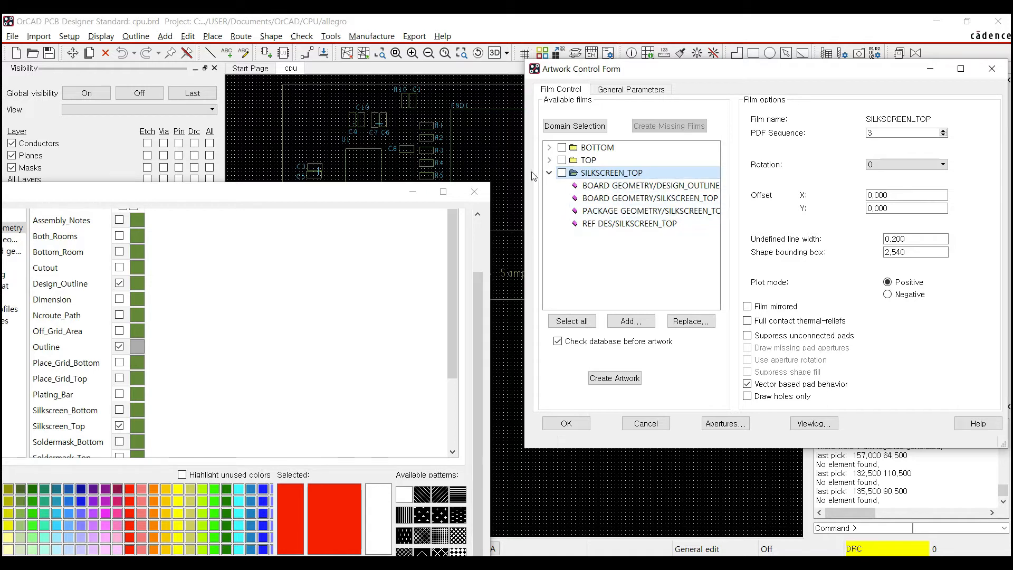
click(549, 173)
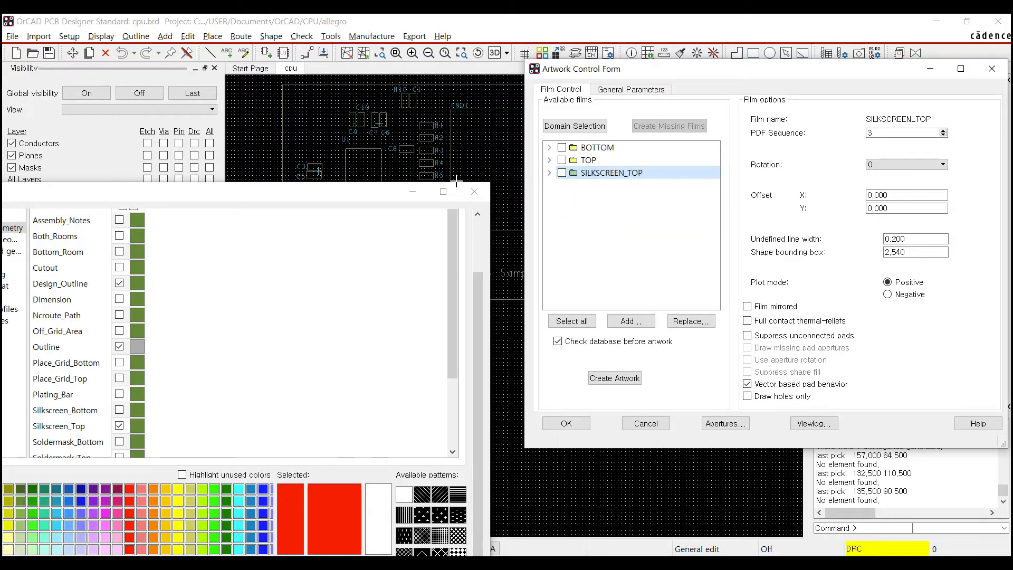
- Turn off global layer visibility and make only the Soldermask_Top pins in the stack-up visible
drag(374, 193, 749, 134)
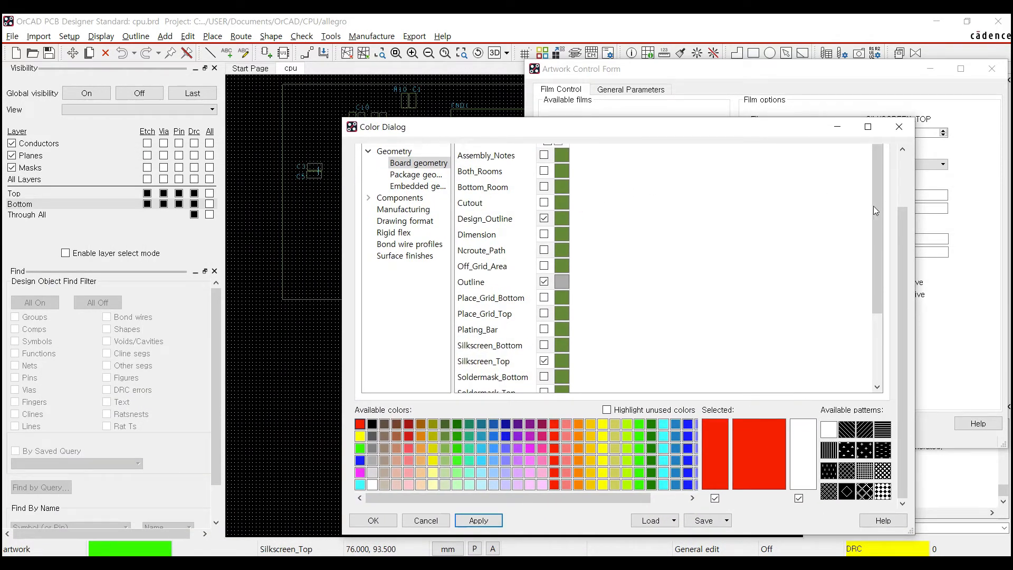
drag(903, 216, 903, 162)
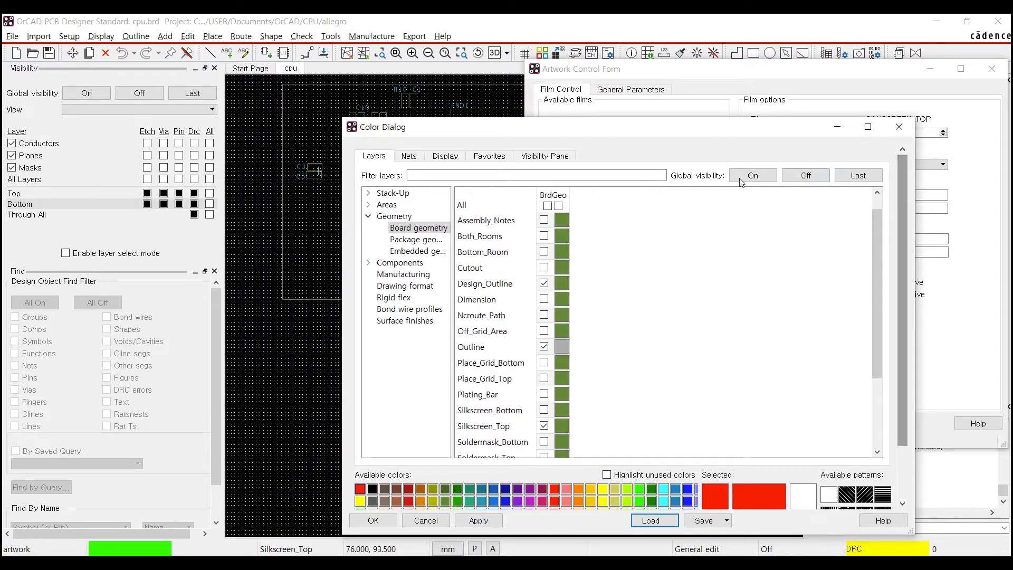
click(814, 178)
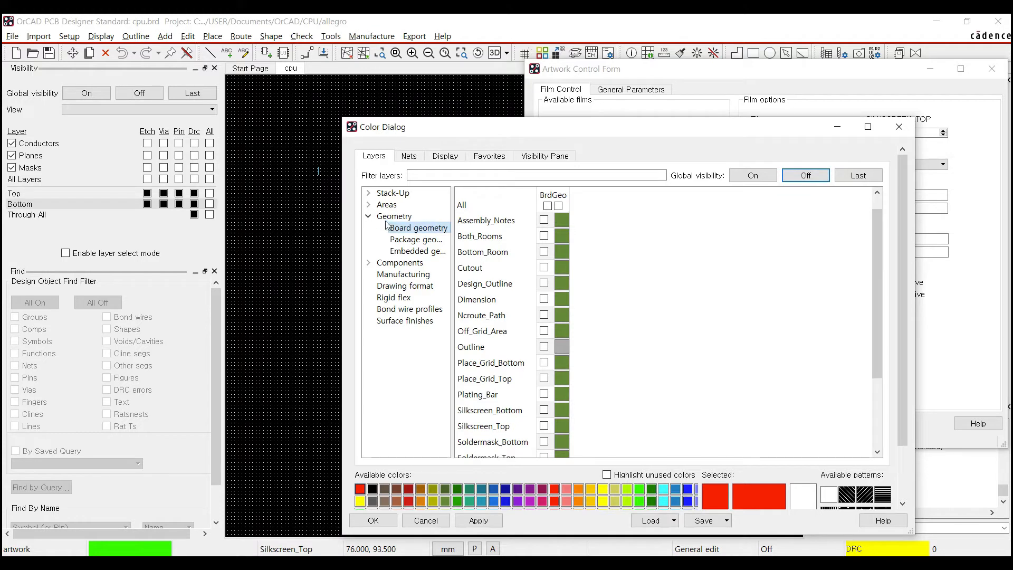
click(368, 217)
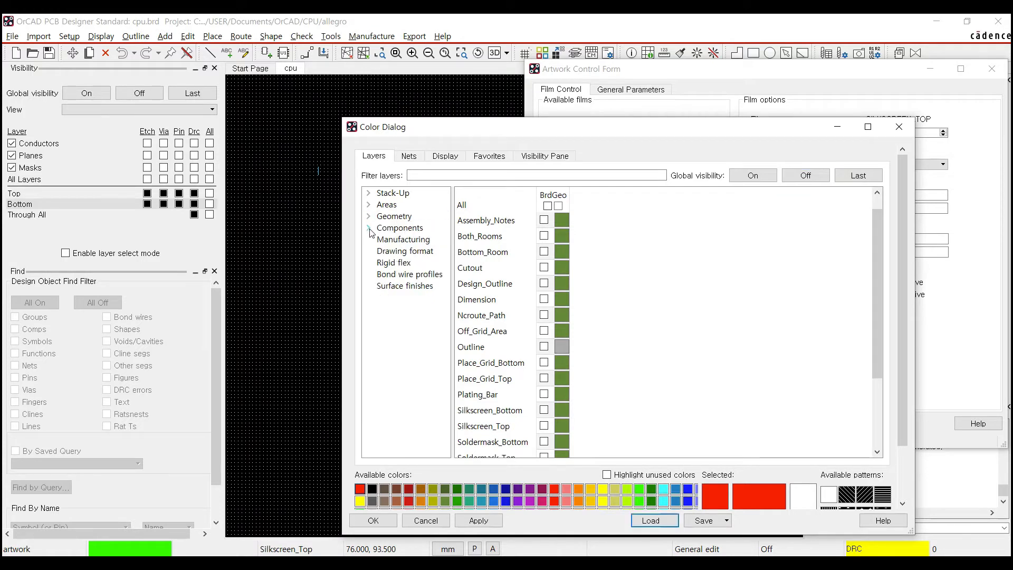
click(399, 228)
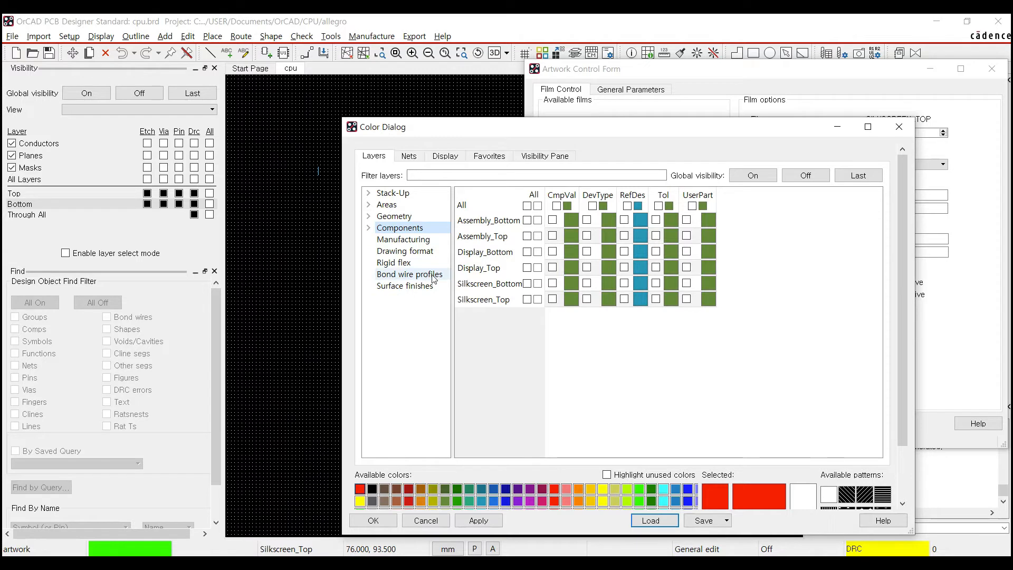
click(400, 194)
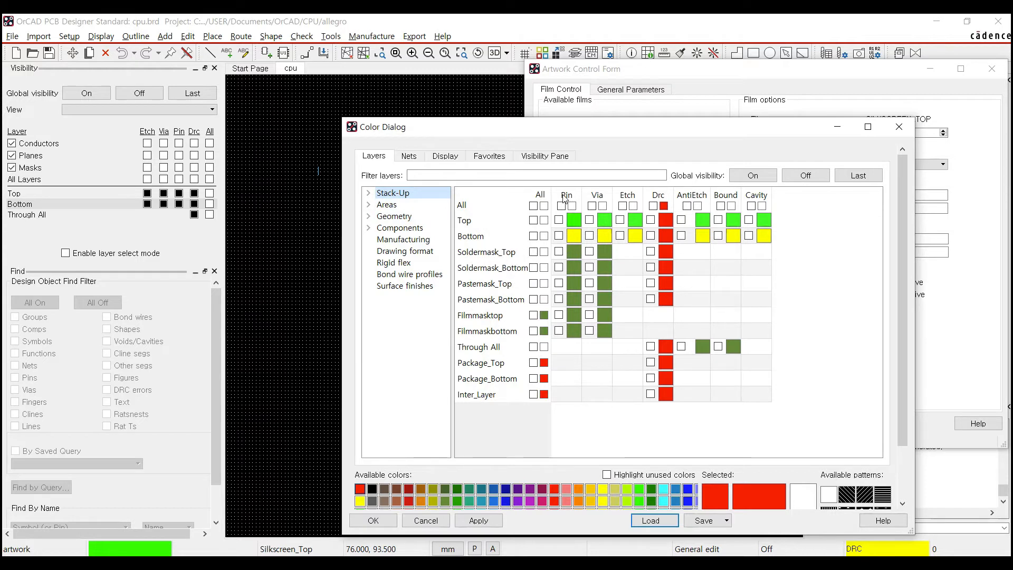
click(559, 252)
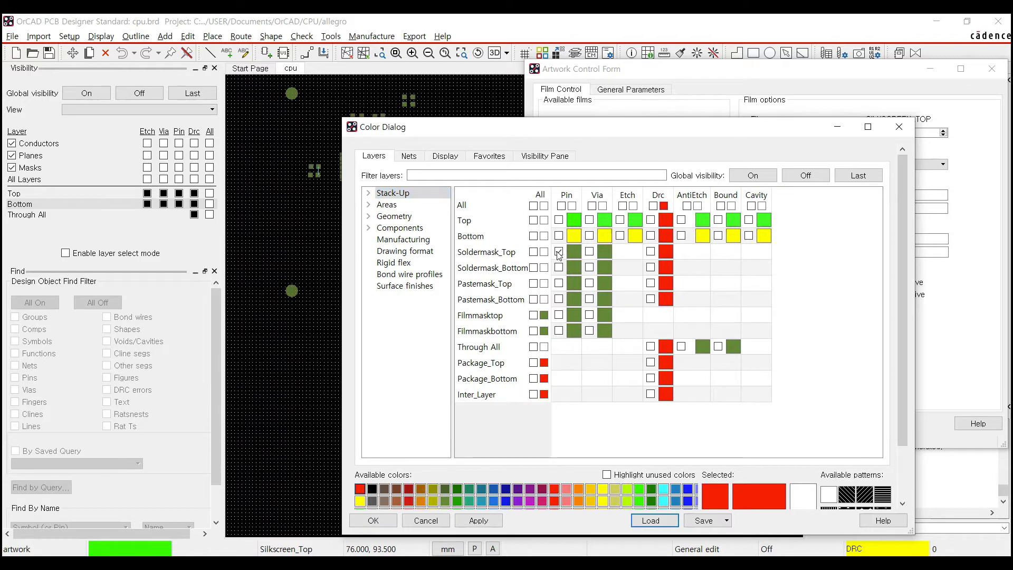
- Make the board geometry subclasses Design_Outline and Outline visible along with the soldermask pins
drag(546, 134, 688, 148)
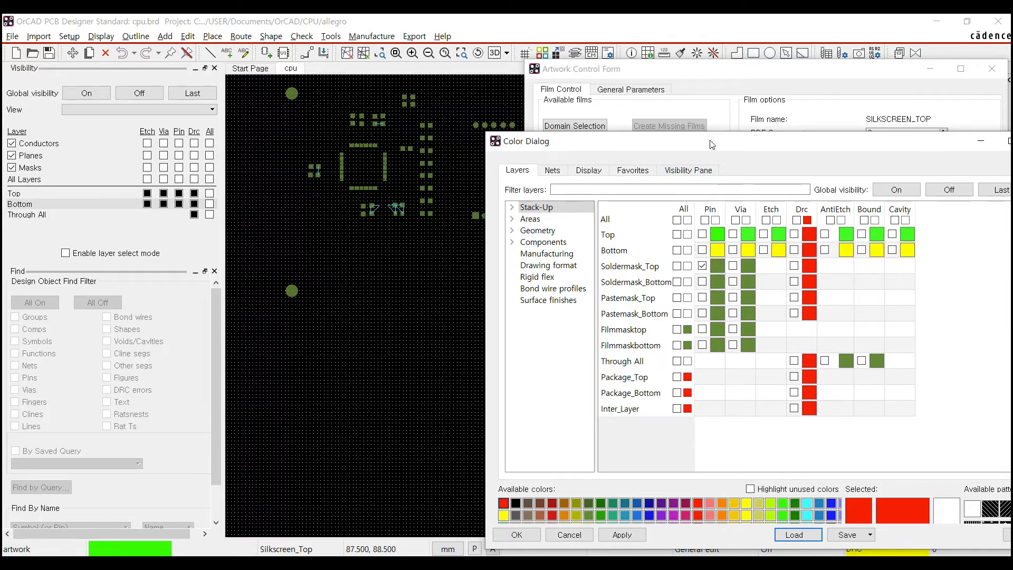
drag(709, 143, 616, 108)
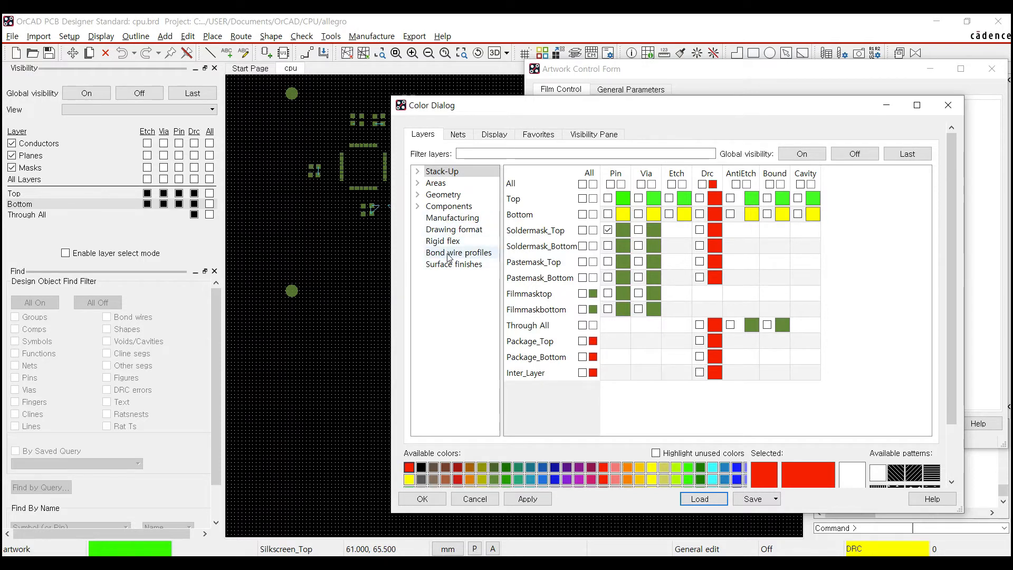
click(418, 194)
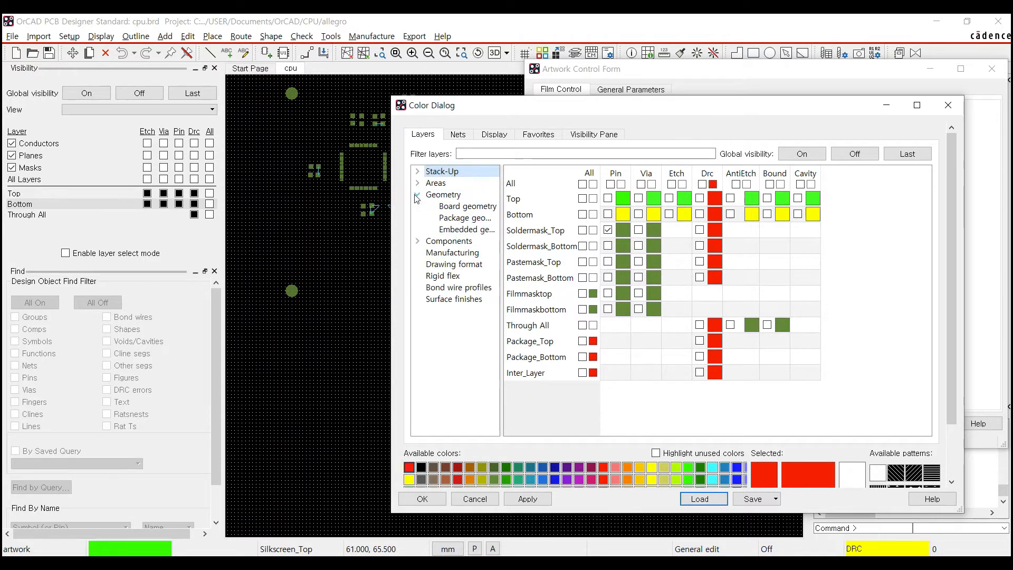
click(459, 208)
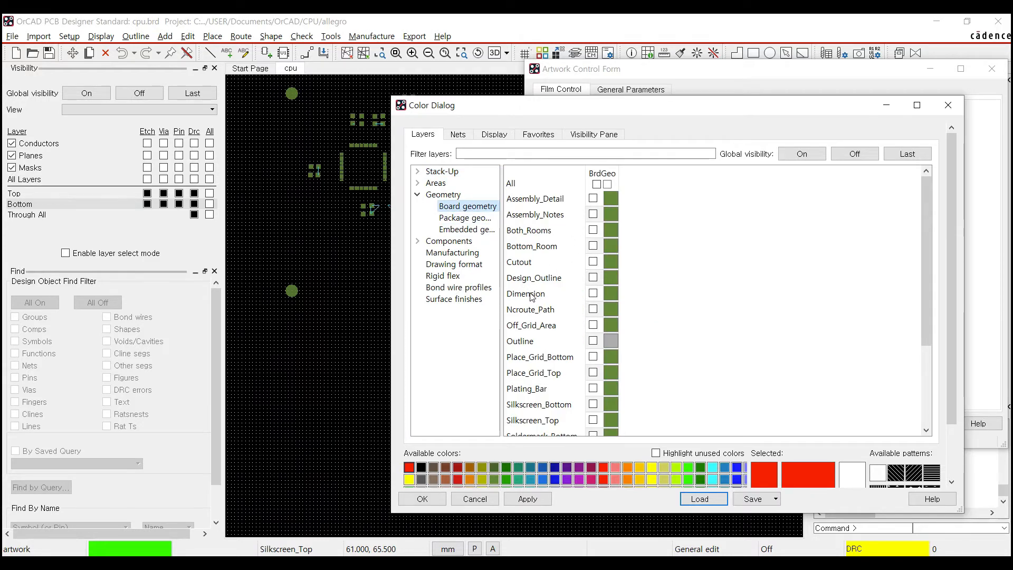
click(592, 278)
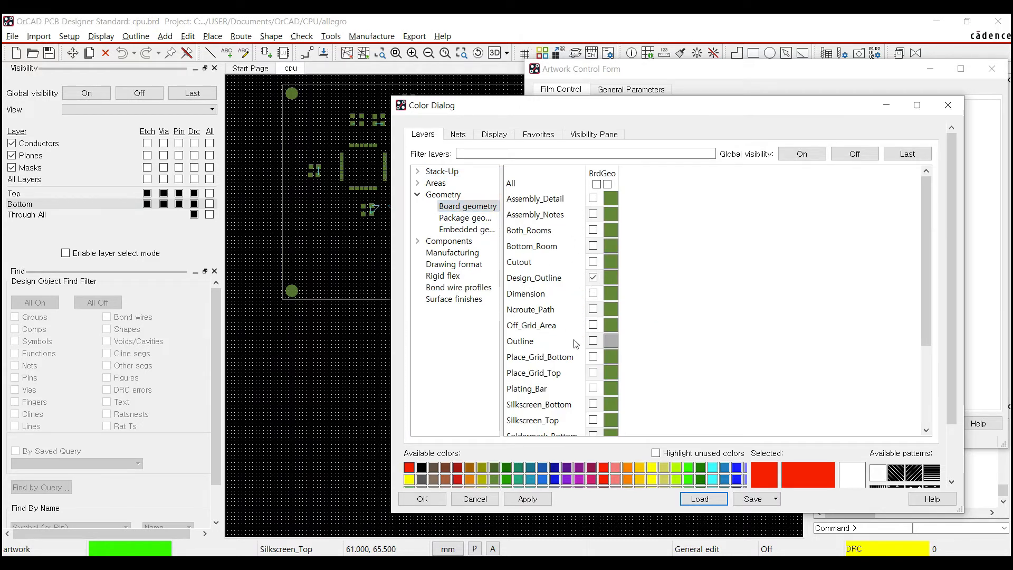
click(593, 341)
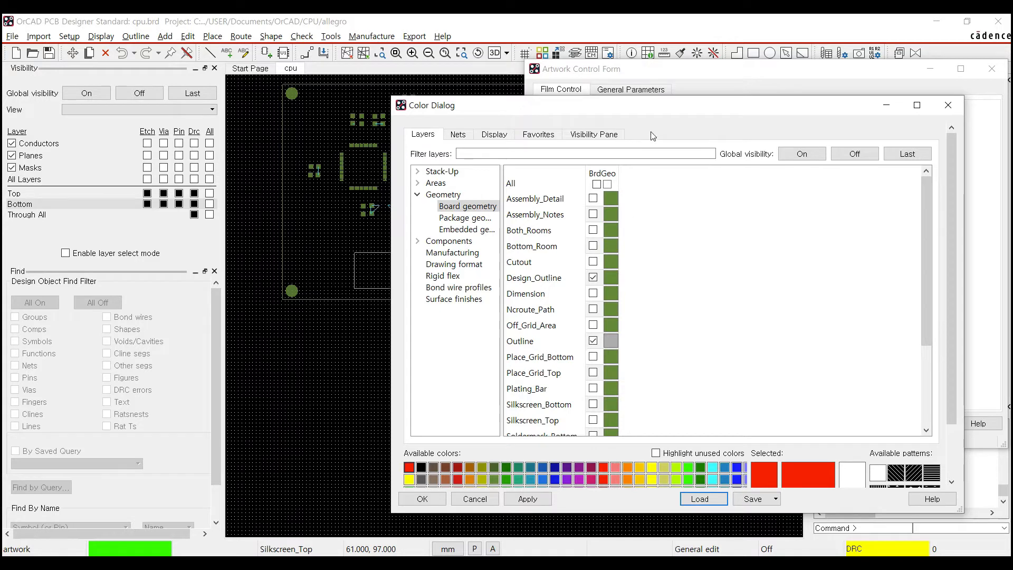
- Add a new artwork film named SOLDERMASK_TOP from the currently visible layers
drag(659, 113, 284, 339)
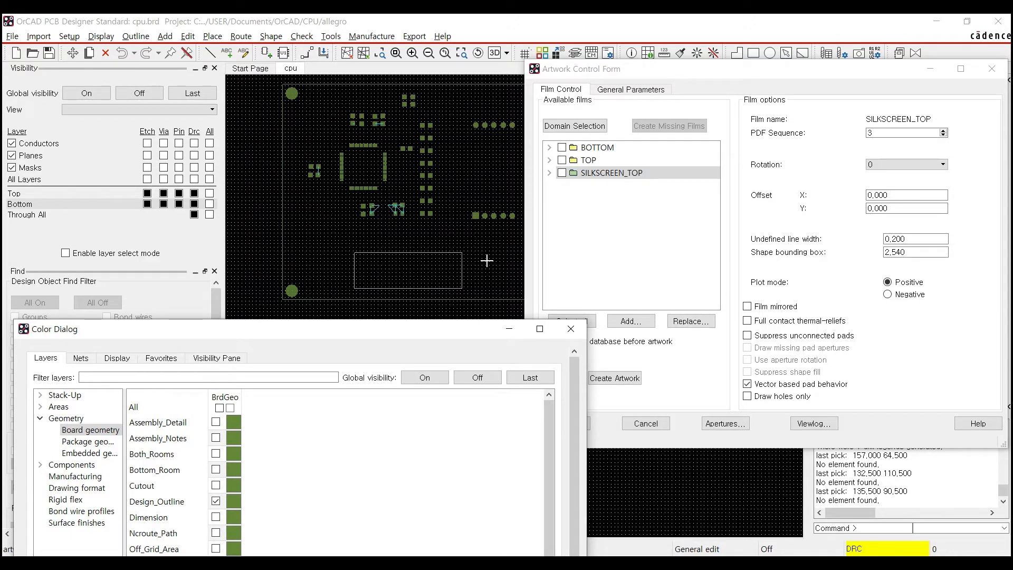
click(630, 76)
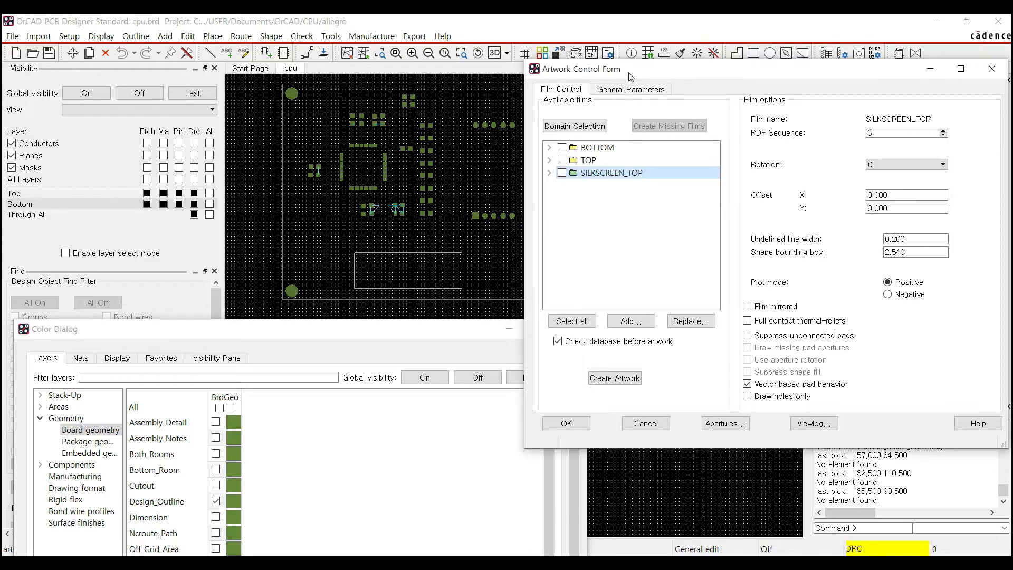
right_click(603, 177)
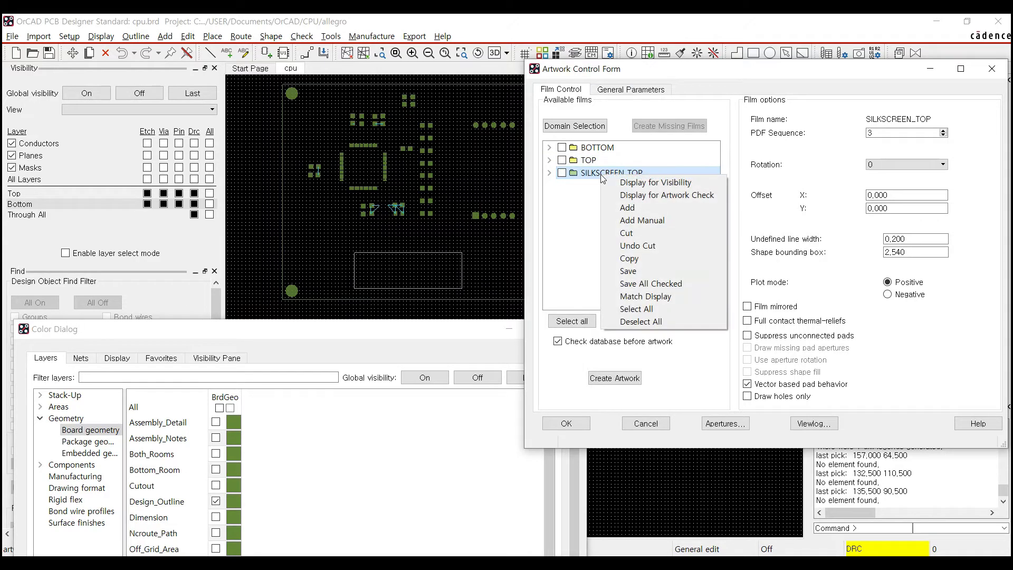
click(627, 212)
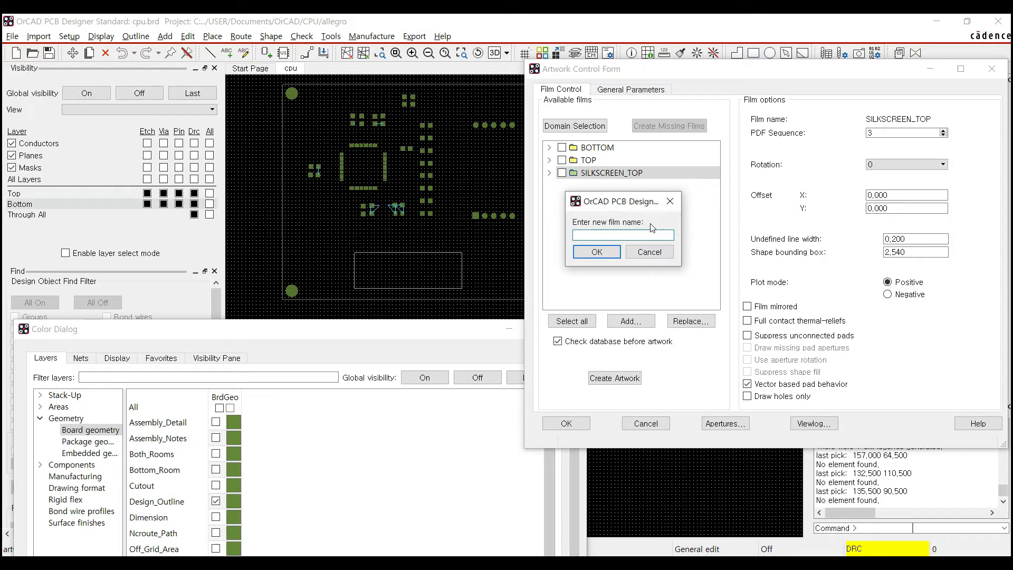
text(SOLDERMASK_TOP)
click(606, 253)
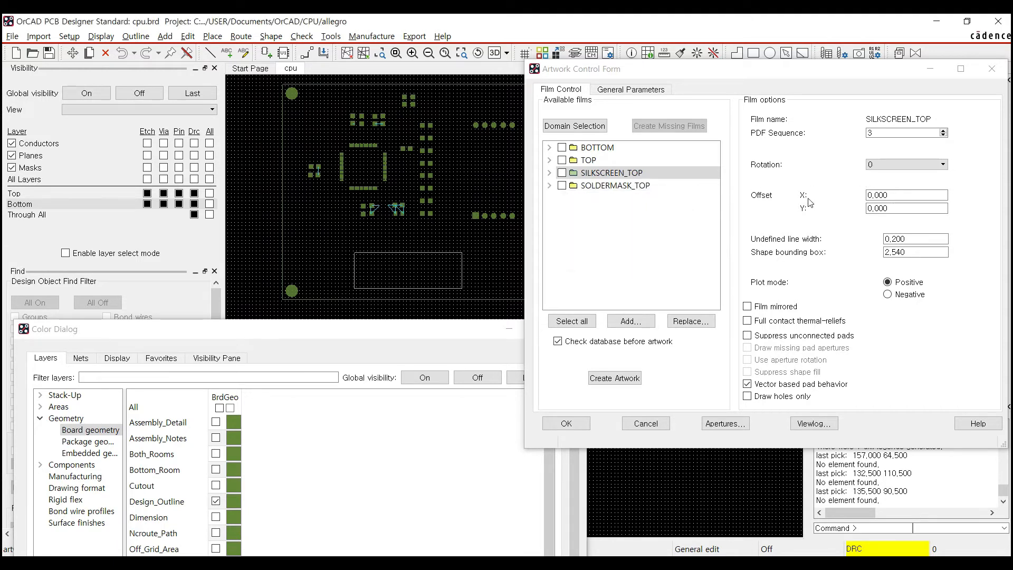
- Select the SOLDERMASK_TOP film and set its X offset to 0.2
click(609, 186)
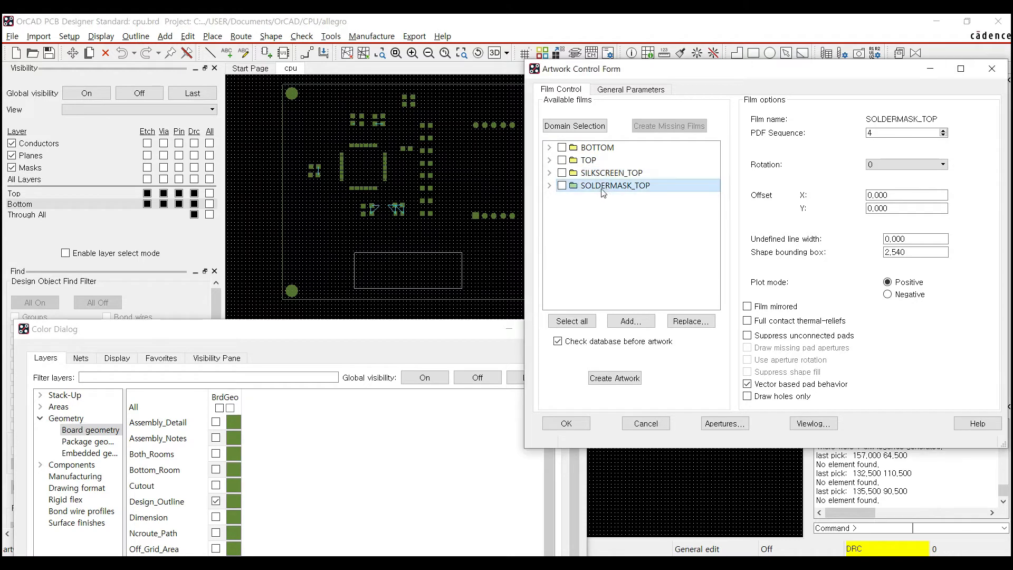
double_click(877, 197)
click(877, 198)
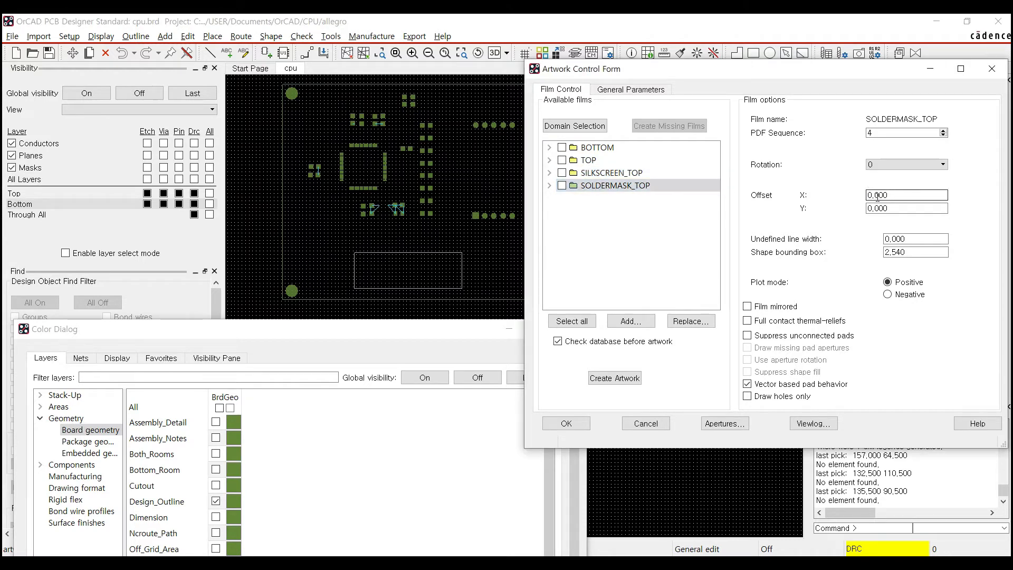
drag(873, 196, 912, 194)
text(,2)
key(Tab)
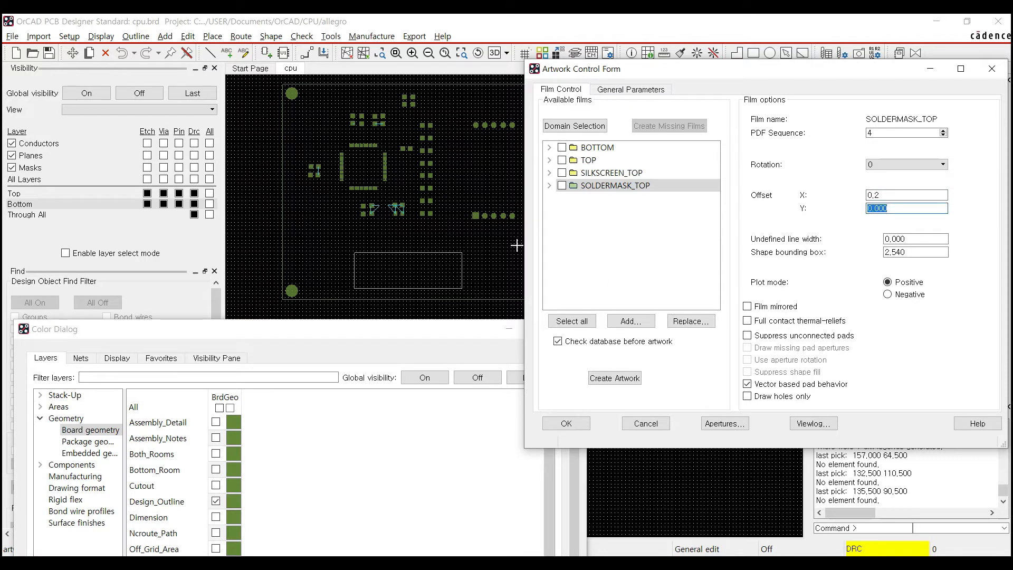
- Review the subclasses contained in the SOLDERMASK_TOP film, and collapse the film again
click(549, 185)
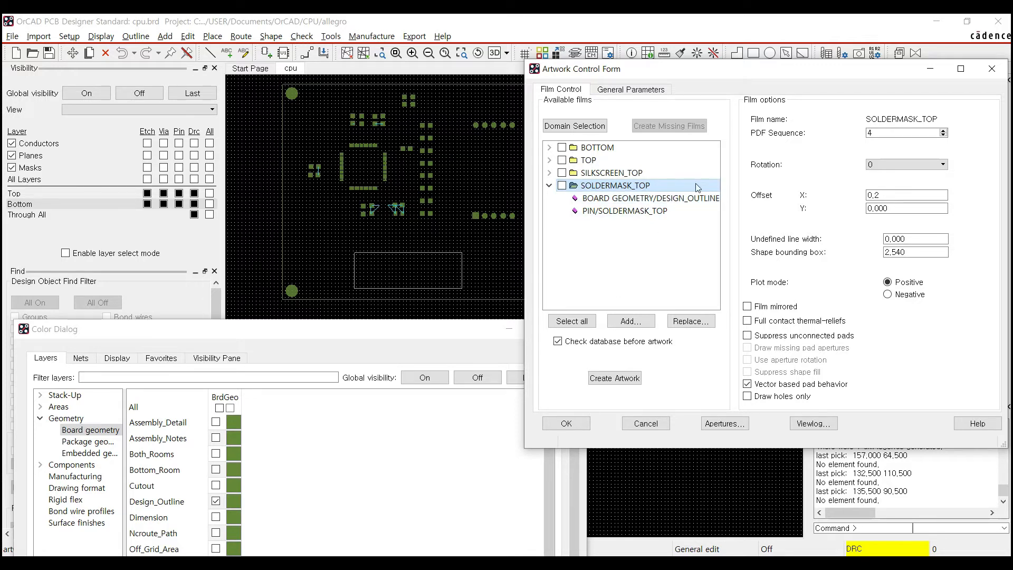
click(709, 199)
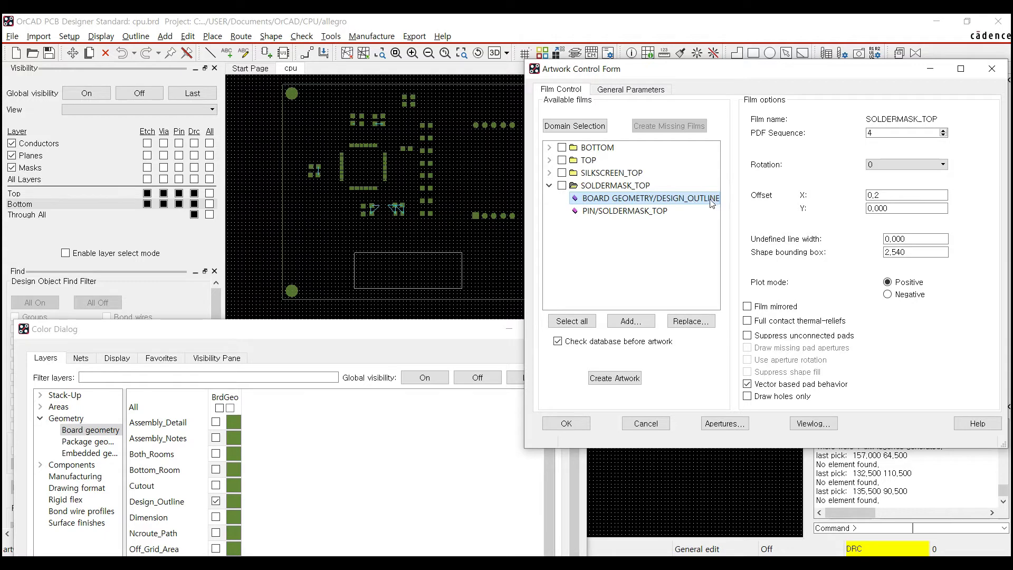
click(637, 212)
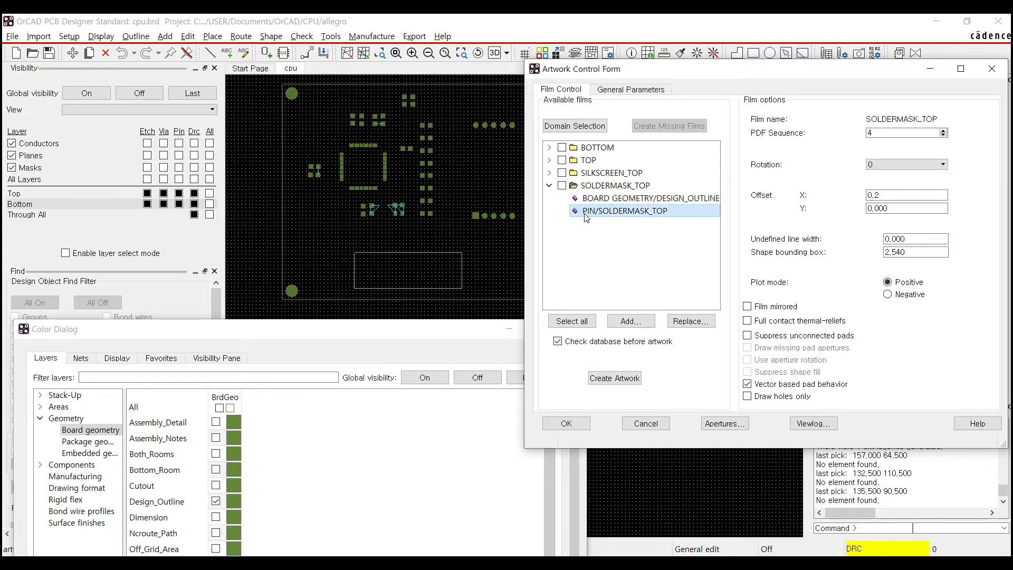
click(591, 185)
click(550, 185)
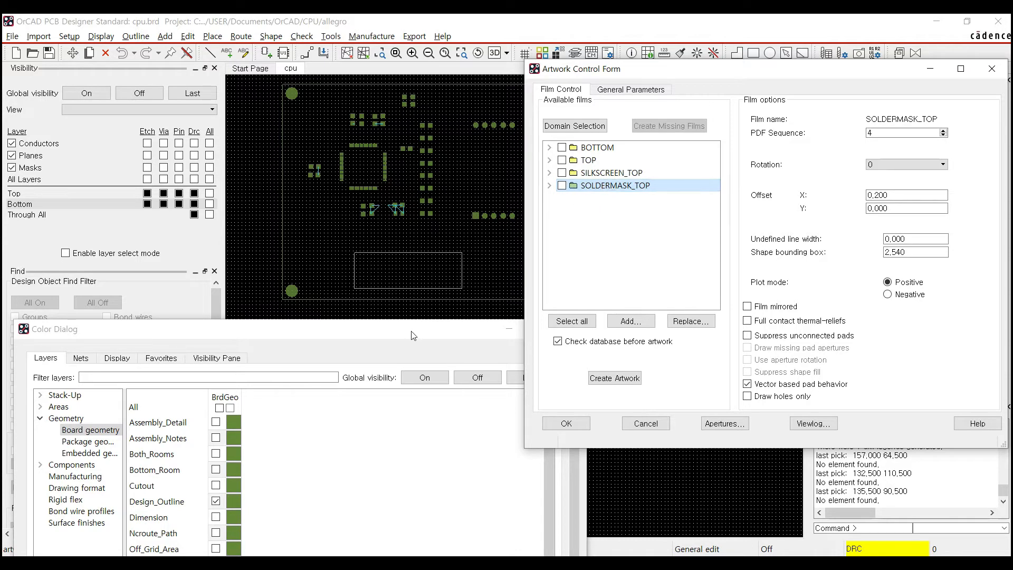
- Switch the visible stack-up pins from Soldermask_Top to Soldermask_Bottom
drag(413, 335, 661, 119)
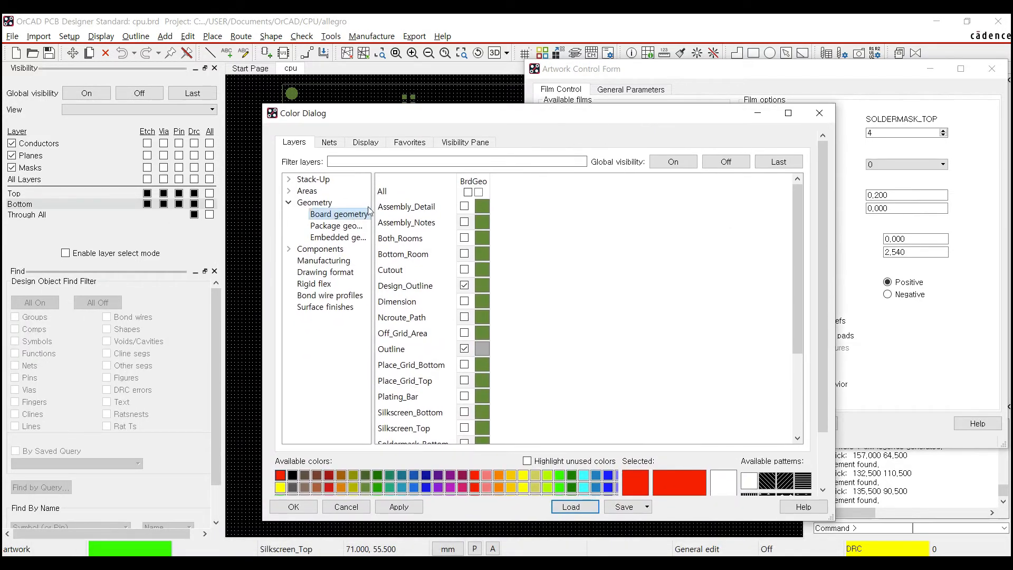
click(313, 179)
click(289, 202)
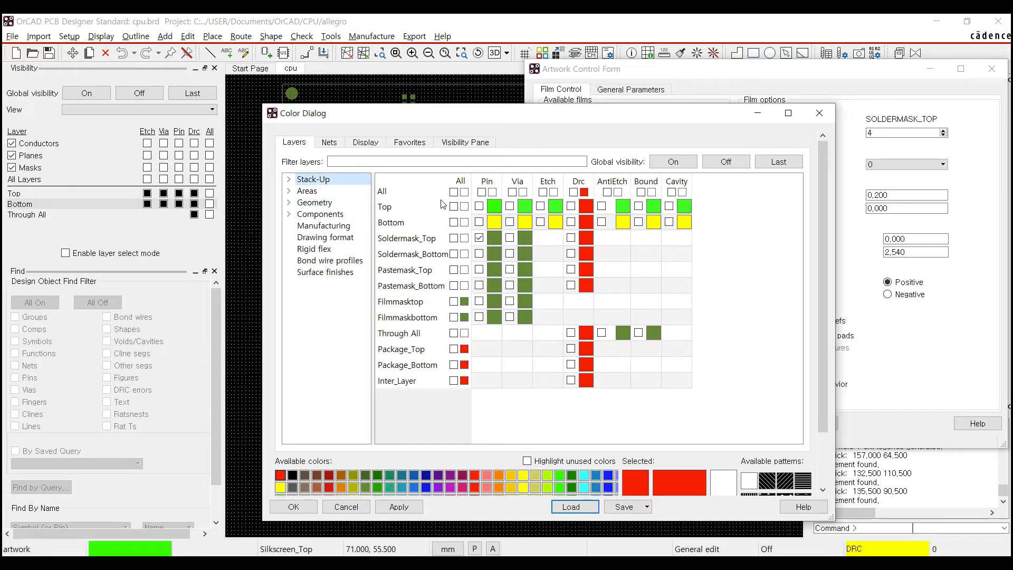
click(479, 254)
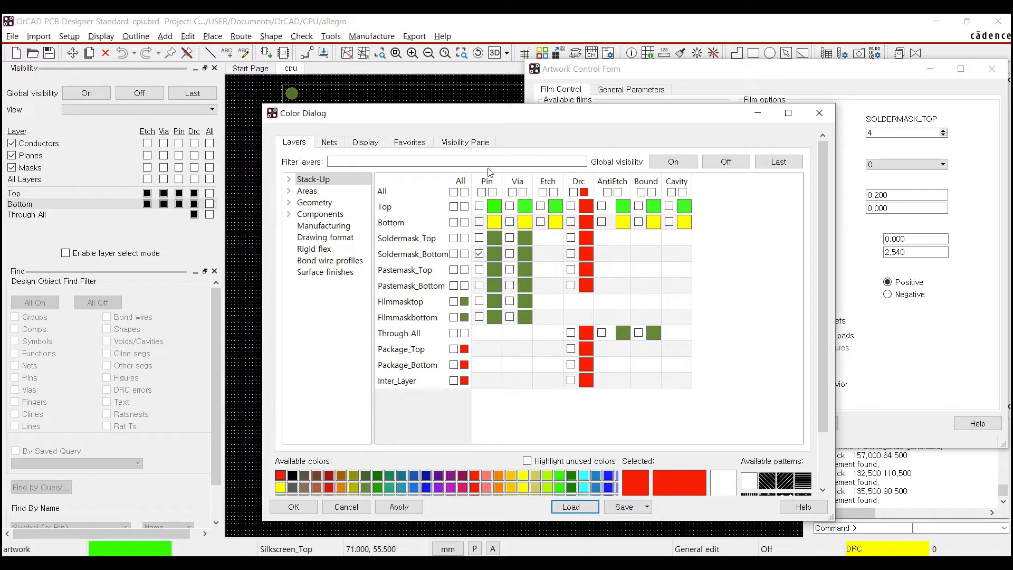
- Add a new artwork film named SOLDERMASK_BOTTOM from the currently visible layers and select it
drag(522, 117, 177, 248)
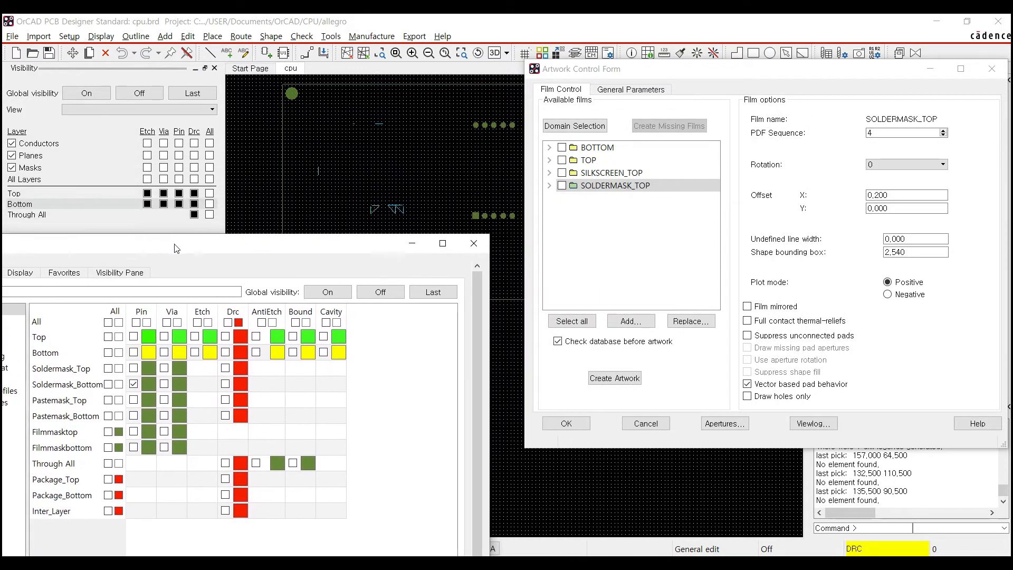
right_click(608, 187)
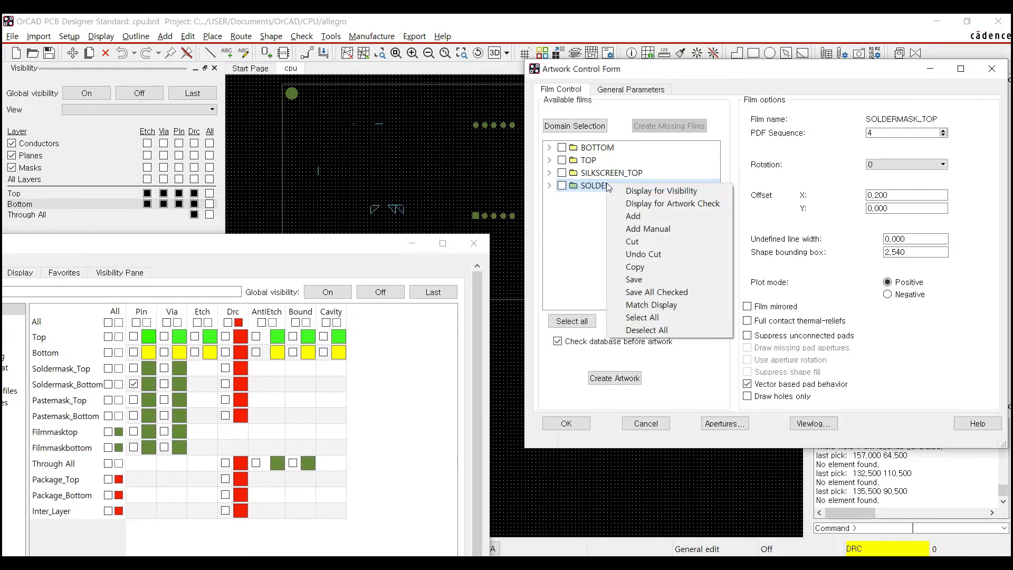
click(627, 214)
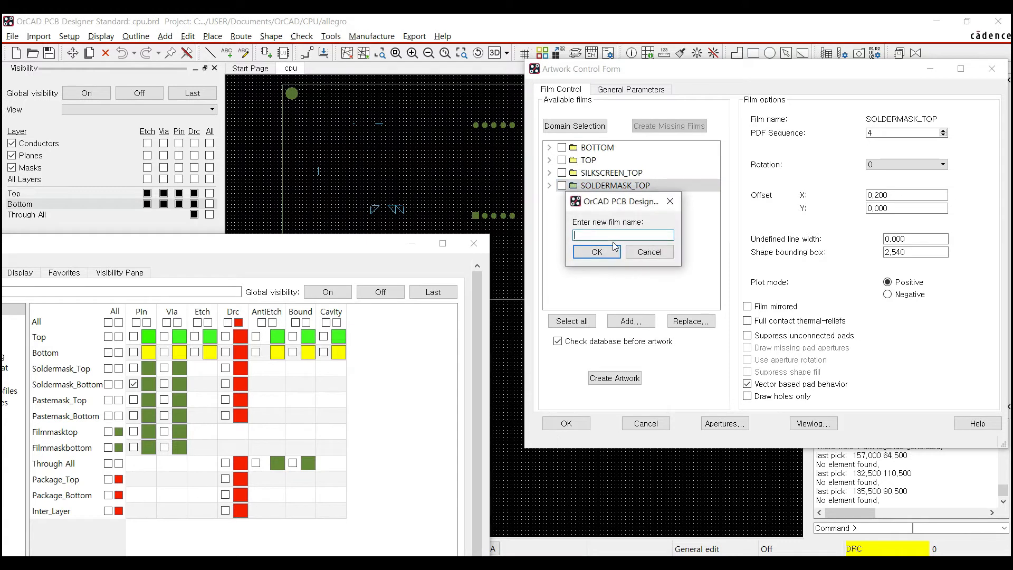
text(SOLDERMASK)
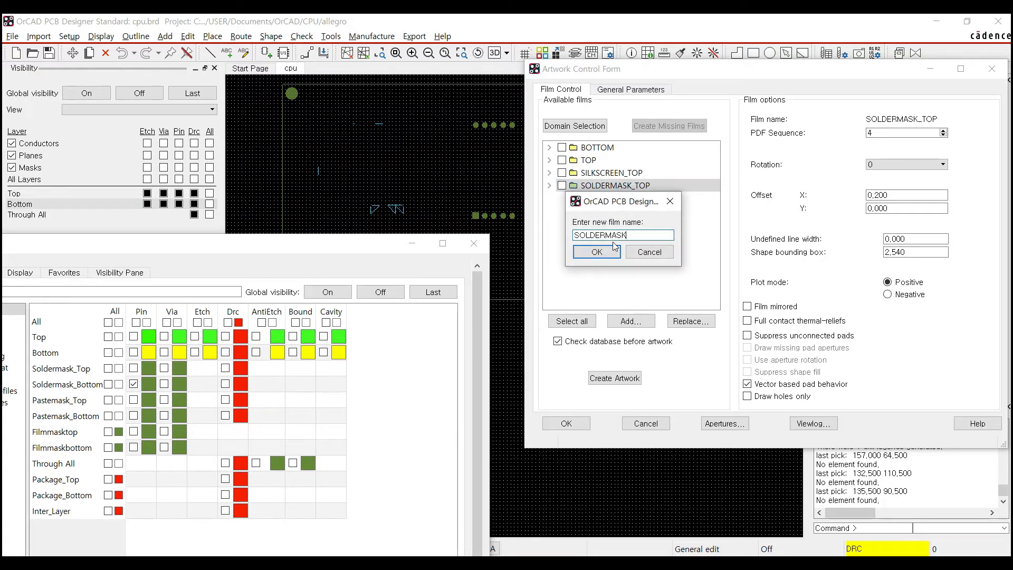
text(_BOTTOM)
click(608, 250)
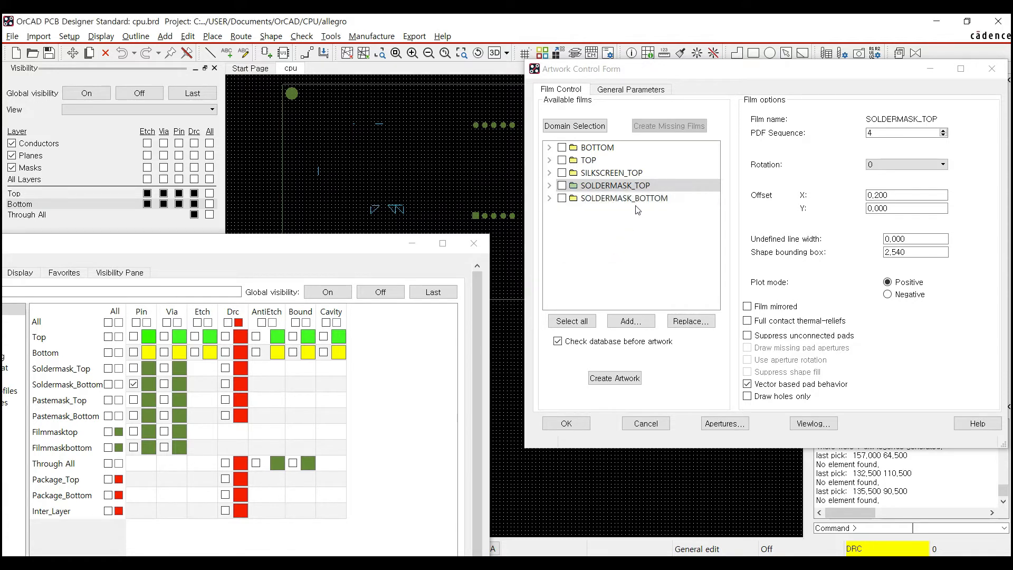
click(629, 200)
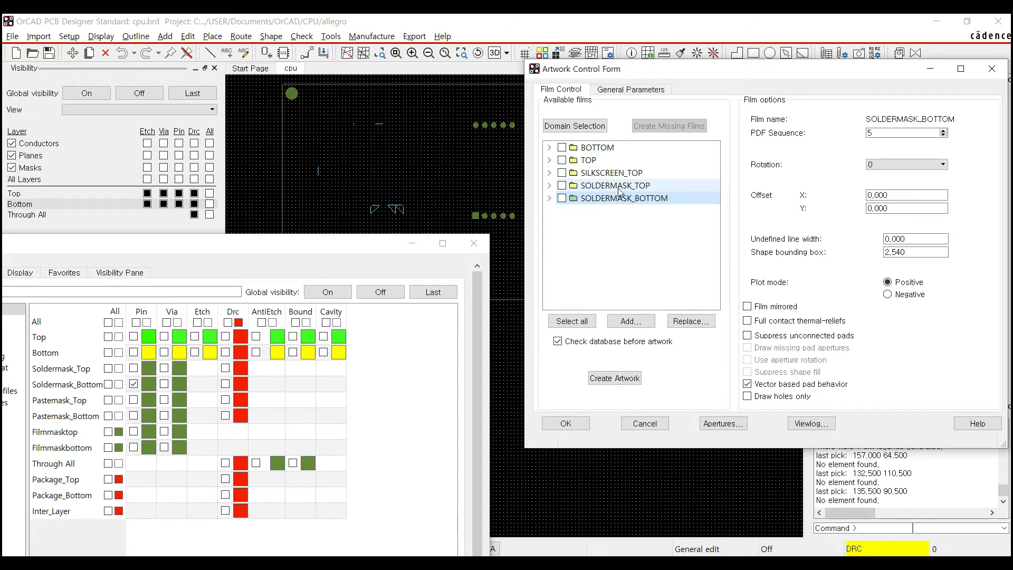
- Switch the visible stack-up pins from Soldermask_Bottom to Pastemask_Top and display the geometry layer settings
drag(326, 246, 339, 304)
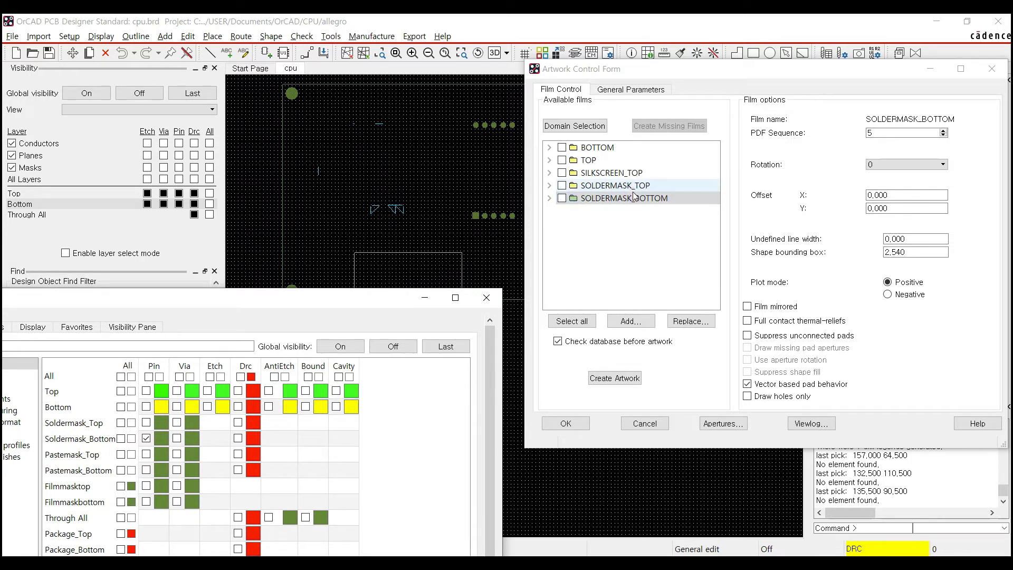
drag(340, 302, 670, 102)
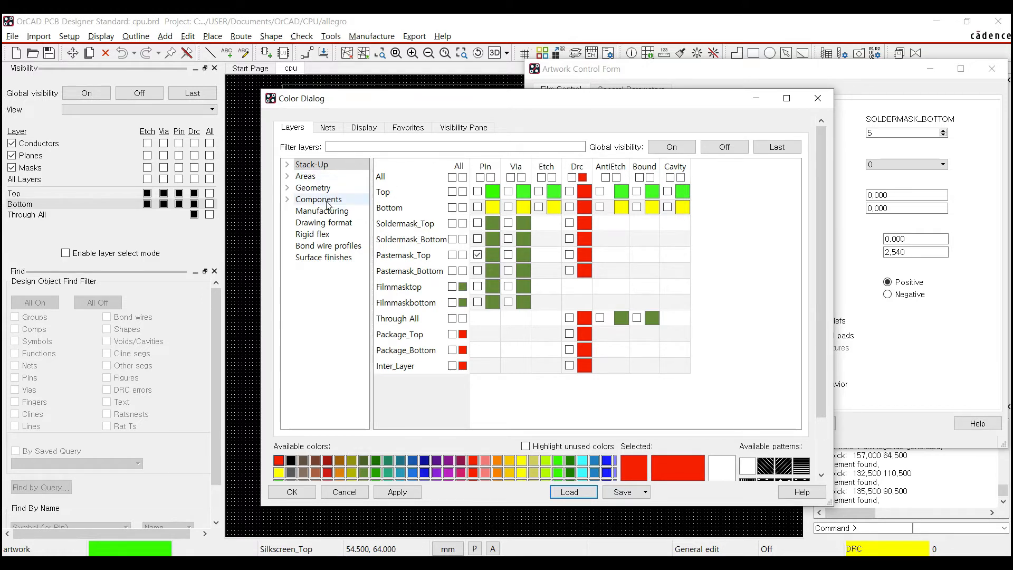
click(313, 188)
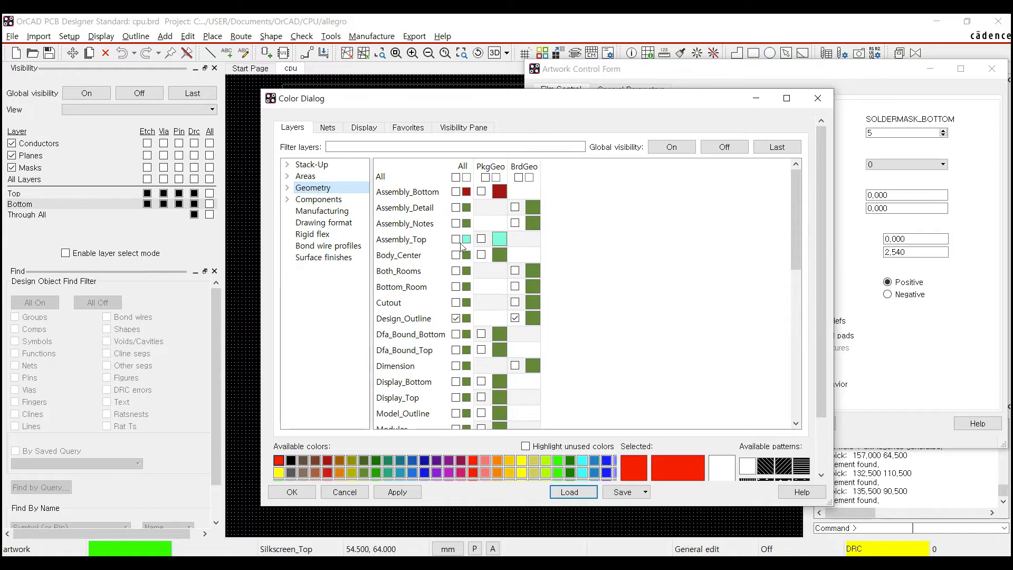
- Add a new artwork film named PASTEMASK_TOP from the currently visible layers
drag(725, 103, 371, 180)
click(543, 191)
click(604, 201)
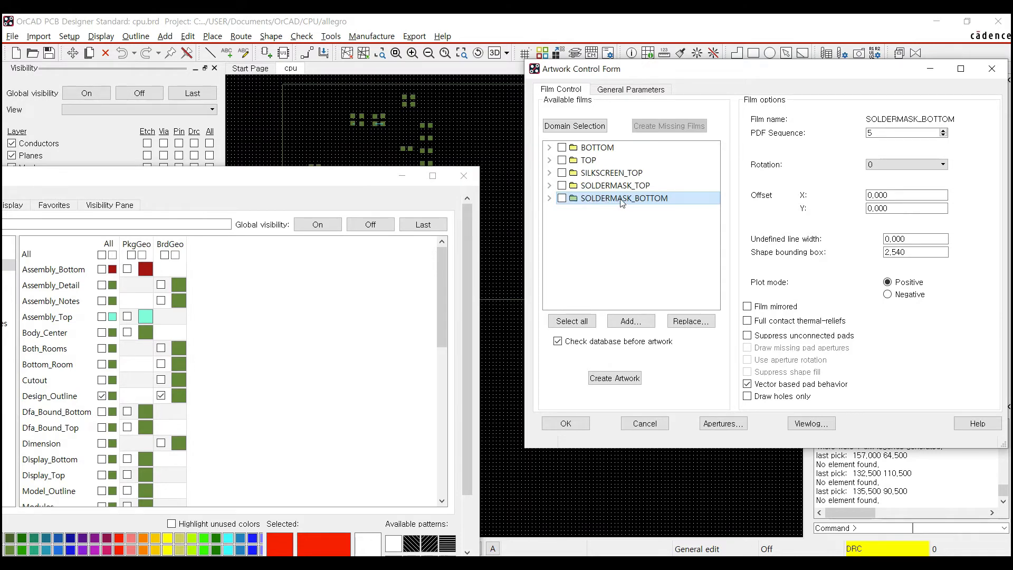
right_click(616, 202)
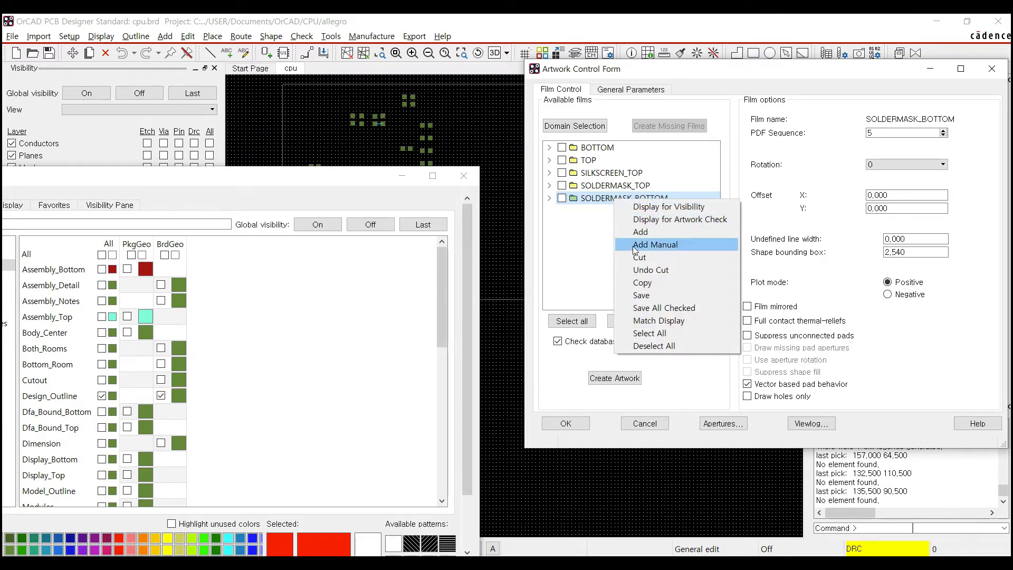
click(646, 229)
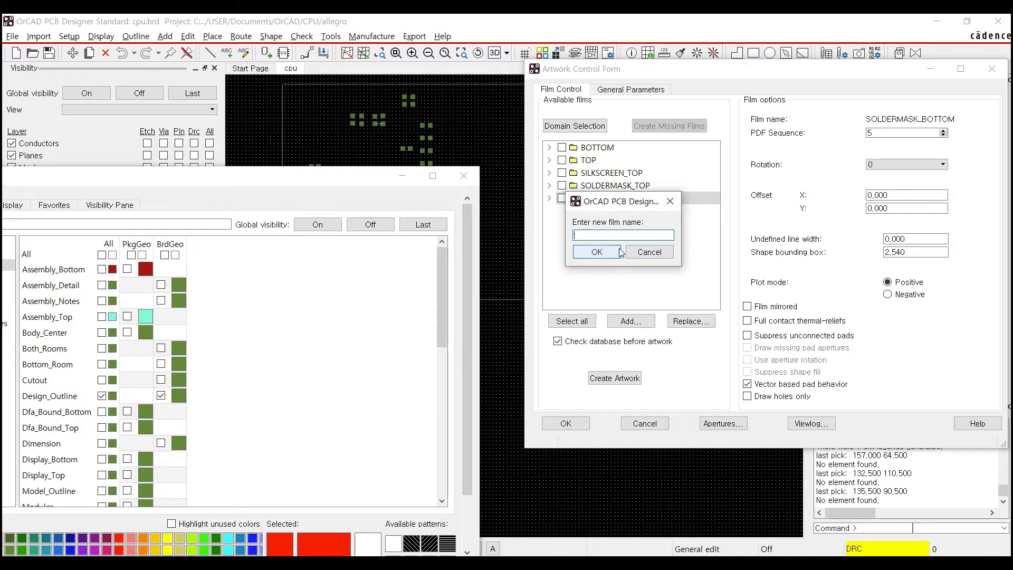
text(PASTEMASK_TOP)
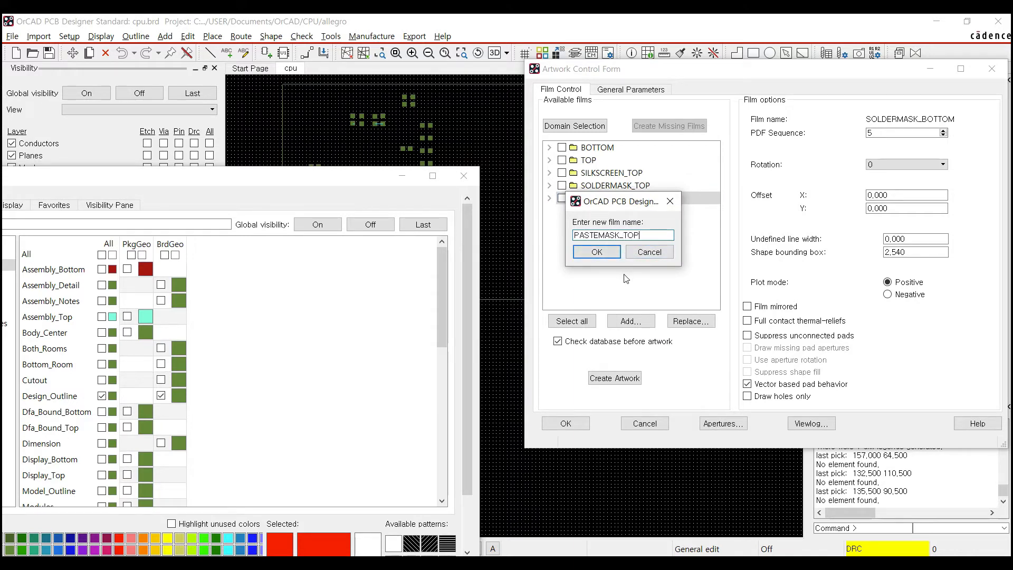
click(597, 252)
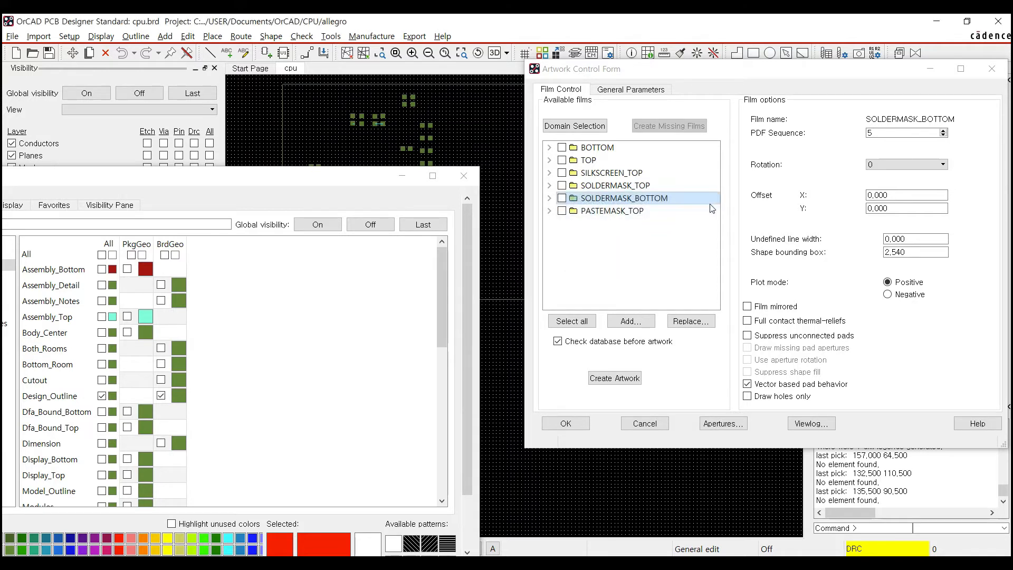
- Select the PASTEMASK_TOP film and set its X offset to 0.2
click(606, 213)
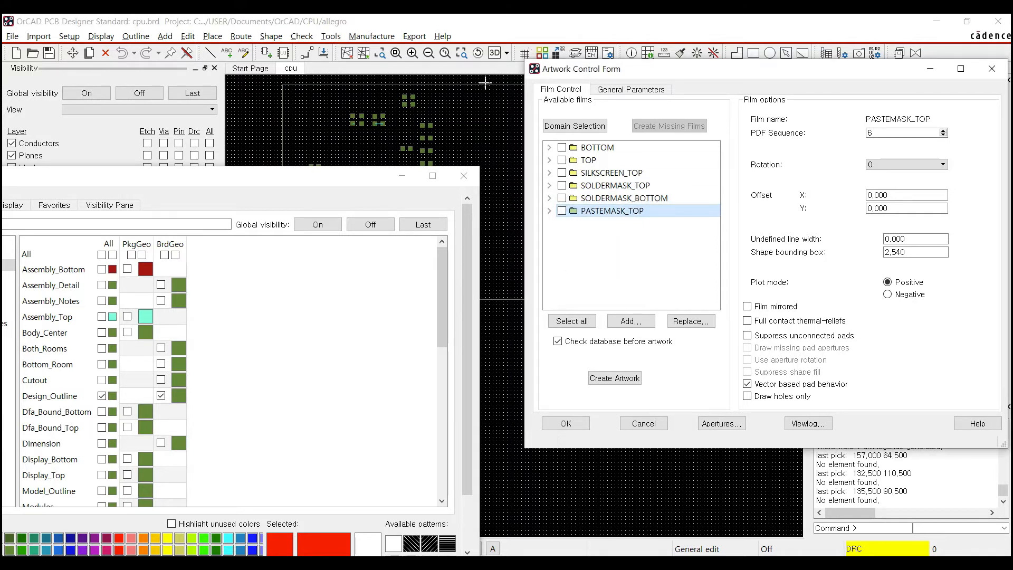
click(874, 195)
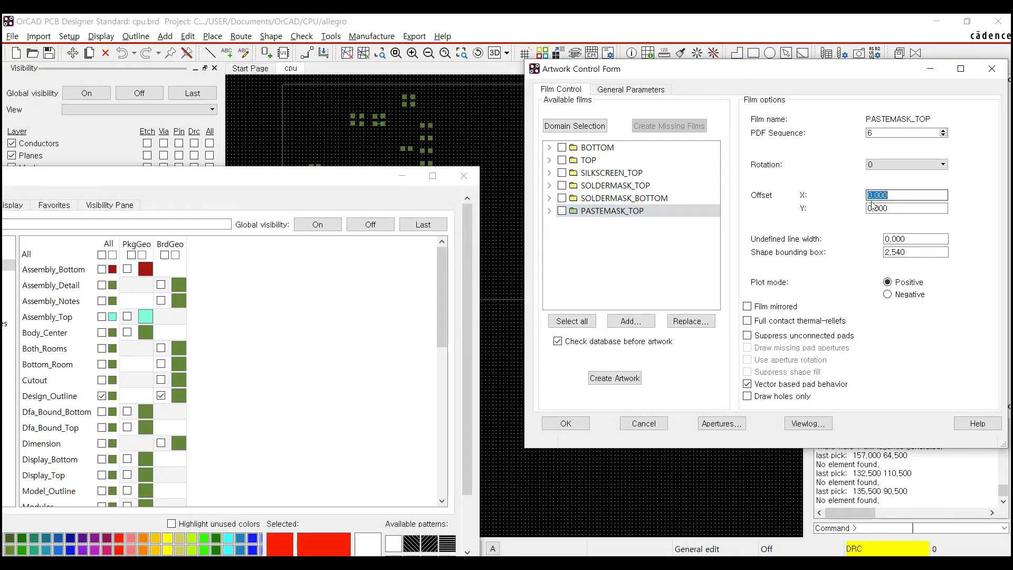
drag(875, 196, 897, 195)
text(2)
key(Tab)
click(586, 213)
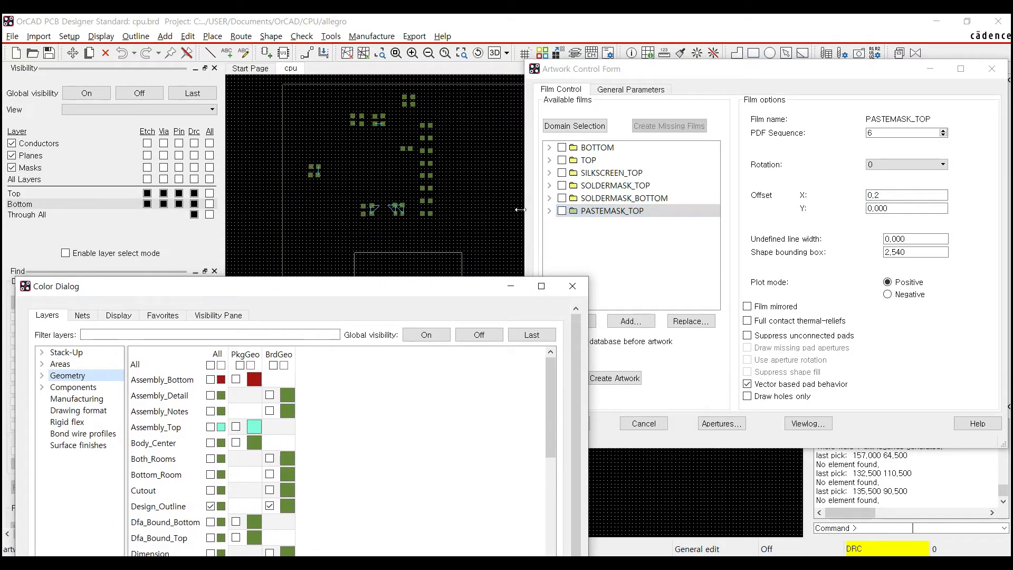
- Turn off the visibility of all layers, and make only the board geometry's Outline and Design_Outline visible
drag(349, 289, 254, 112)
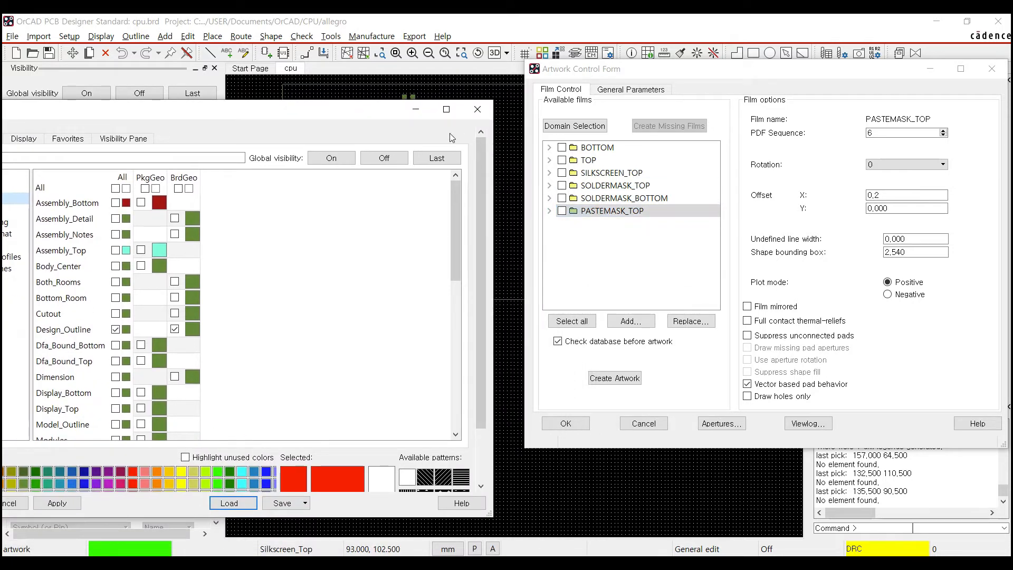
drag(339, 111, 298, 262)
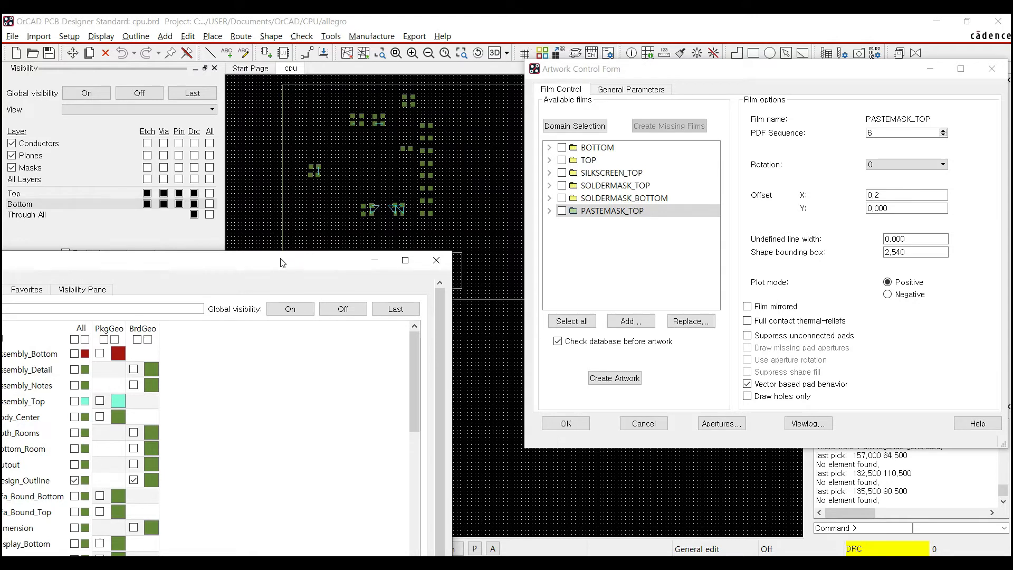
drag(283, 257, 675, 106)
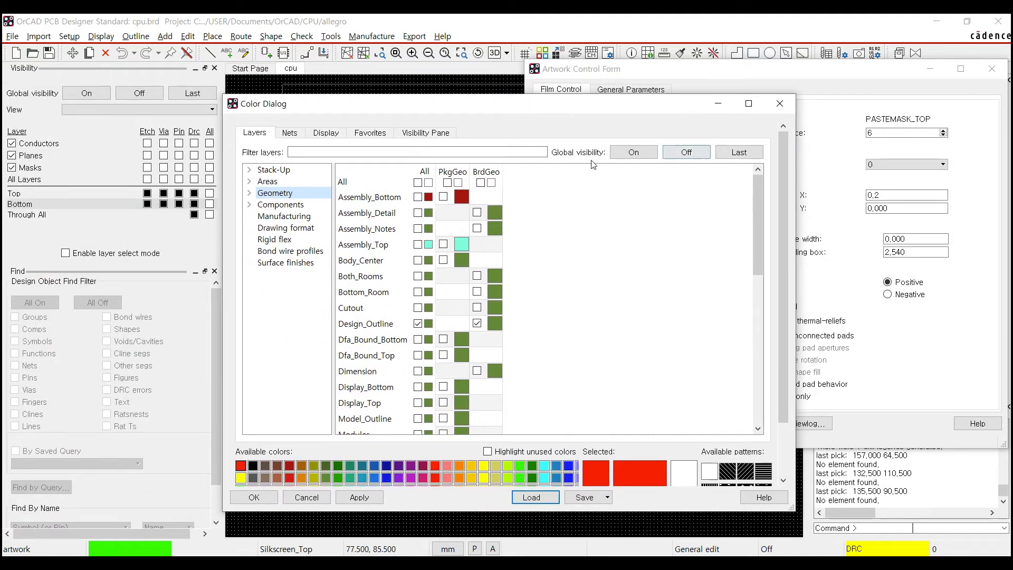
click(677, 154)
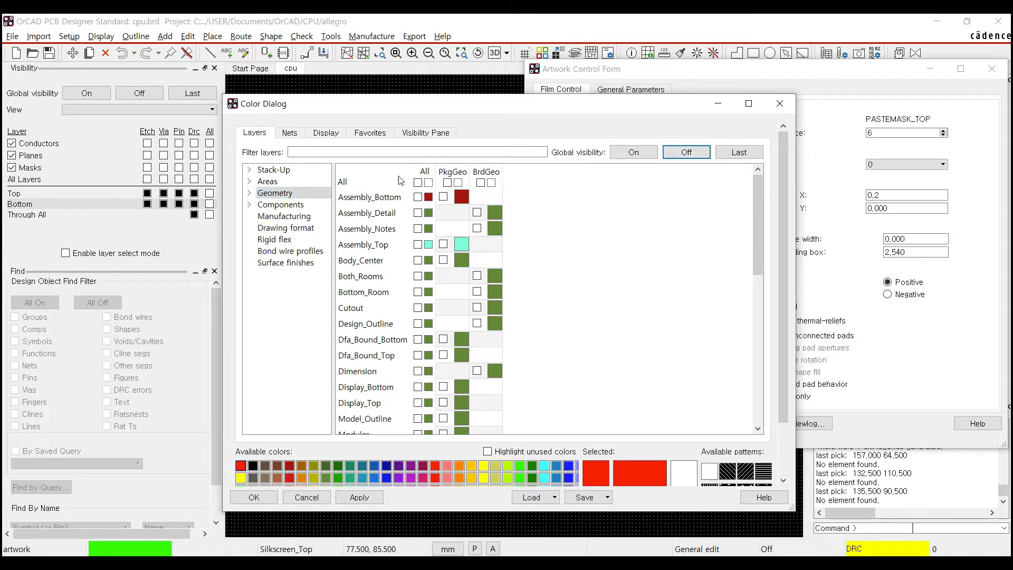
double_click(274, 192)
click(296, 204)
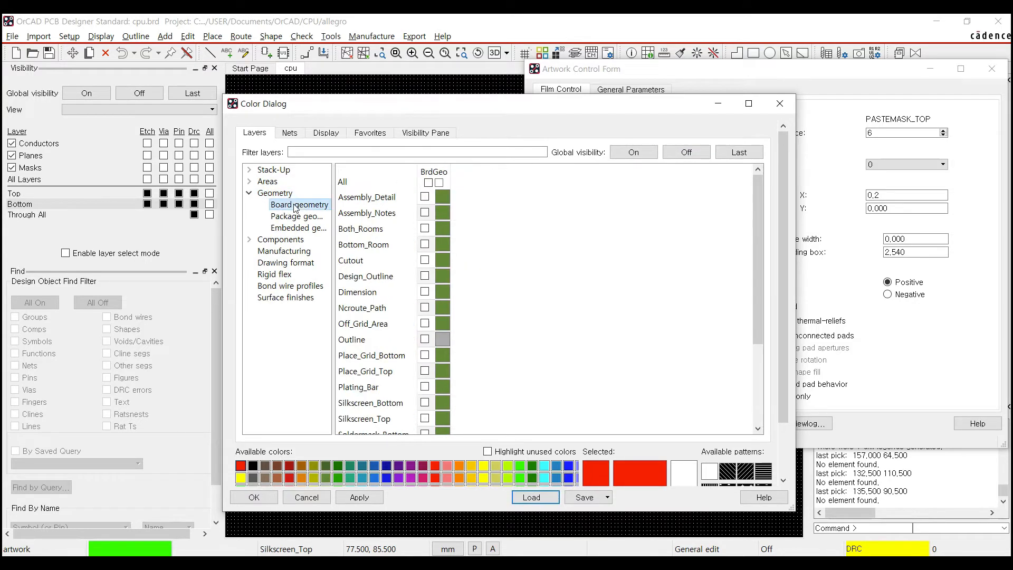
click(425, 339)
click(424, 276)
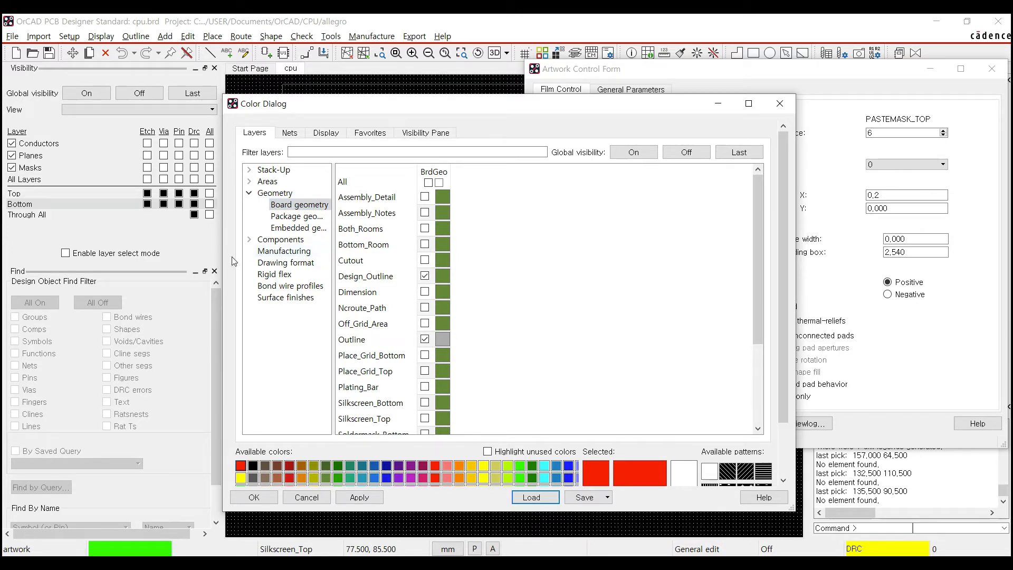
- Make the manufacturing layer Nclegend-1-2 visible and apply the layer visibility changes
click(270, 251)
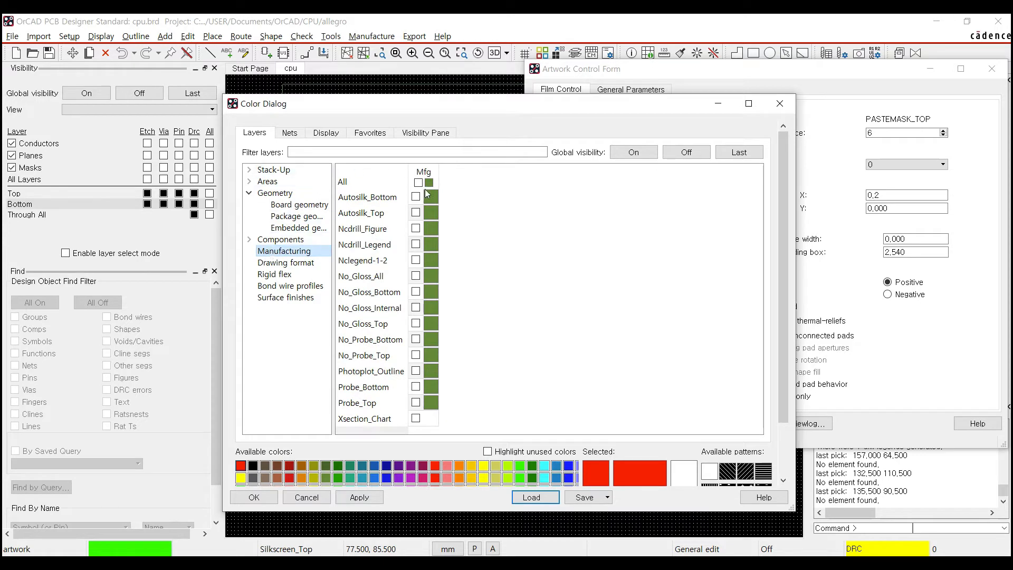
click(416, 261)
click(359, 496)
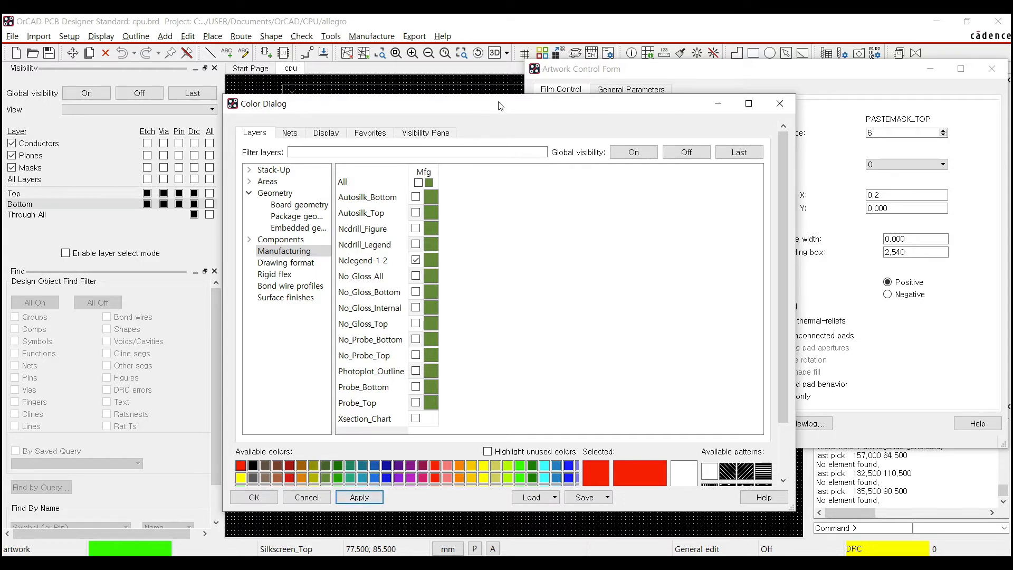
- Add a new artwork film named DRILLDRAWING from the currently visible layers
drag(501, 111, 118, 305)
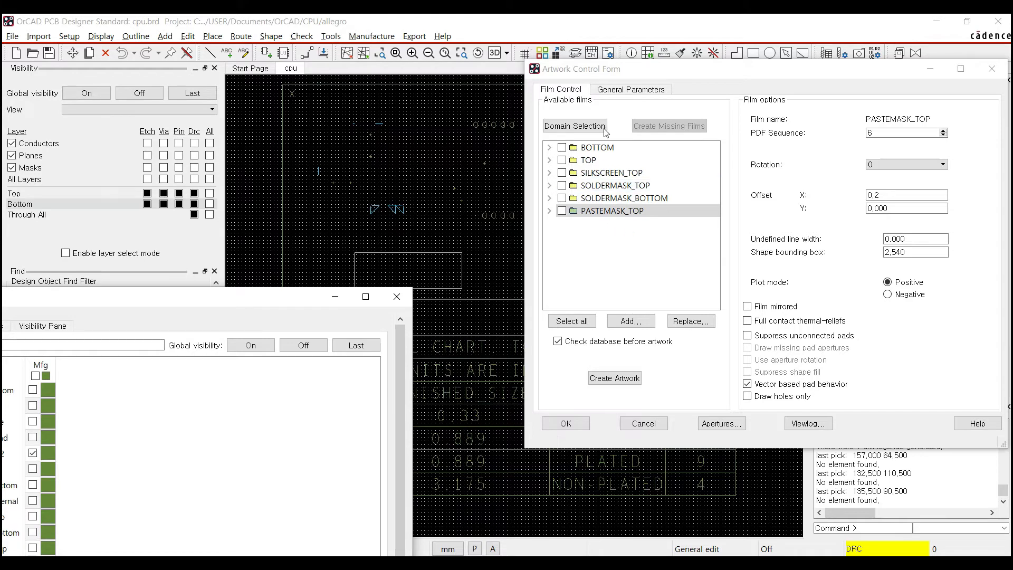
right_click(592, 211)
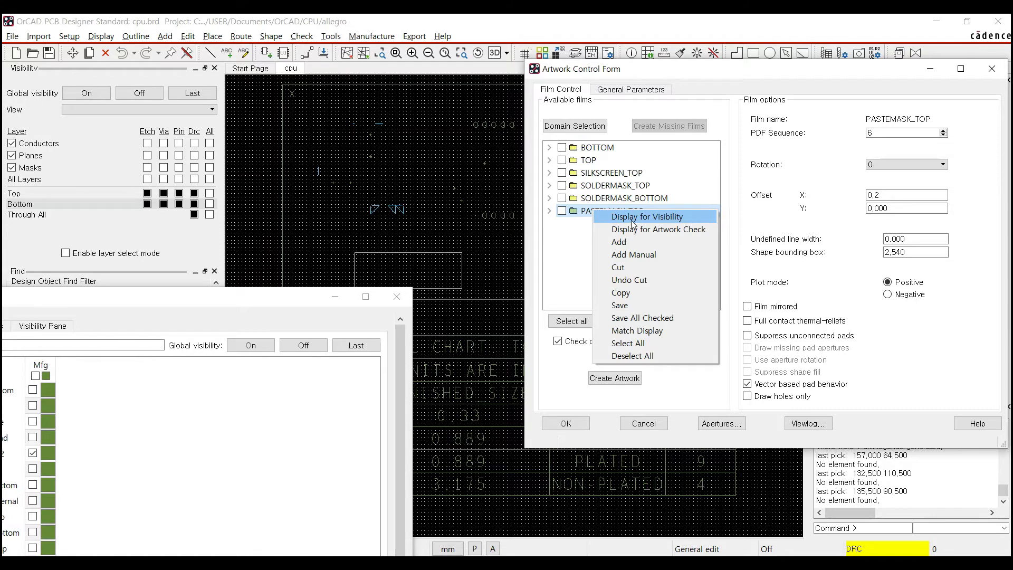
click(632, 243)
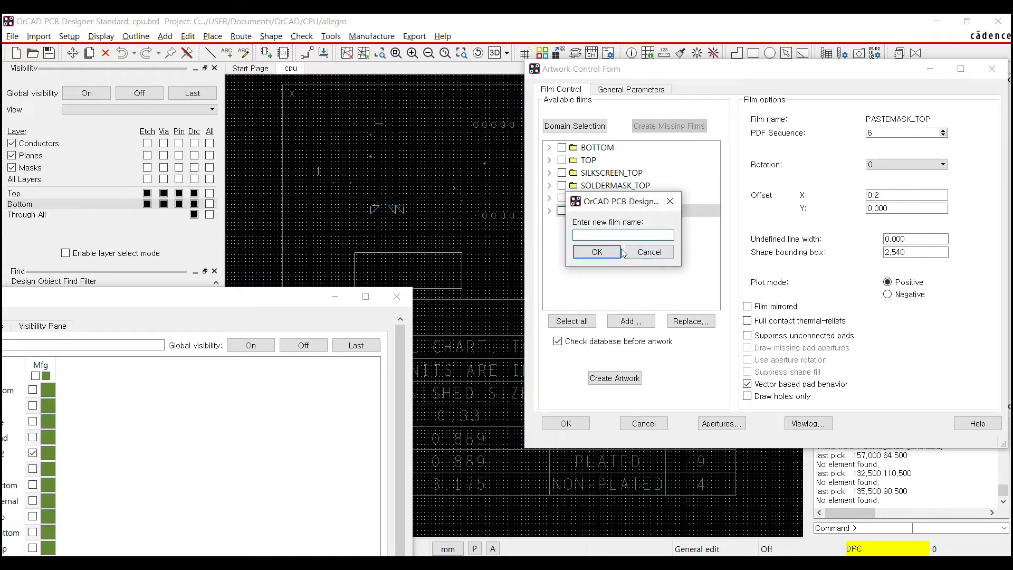
text(DRIL)
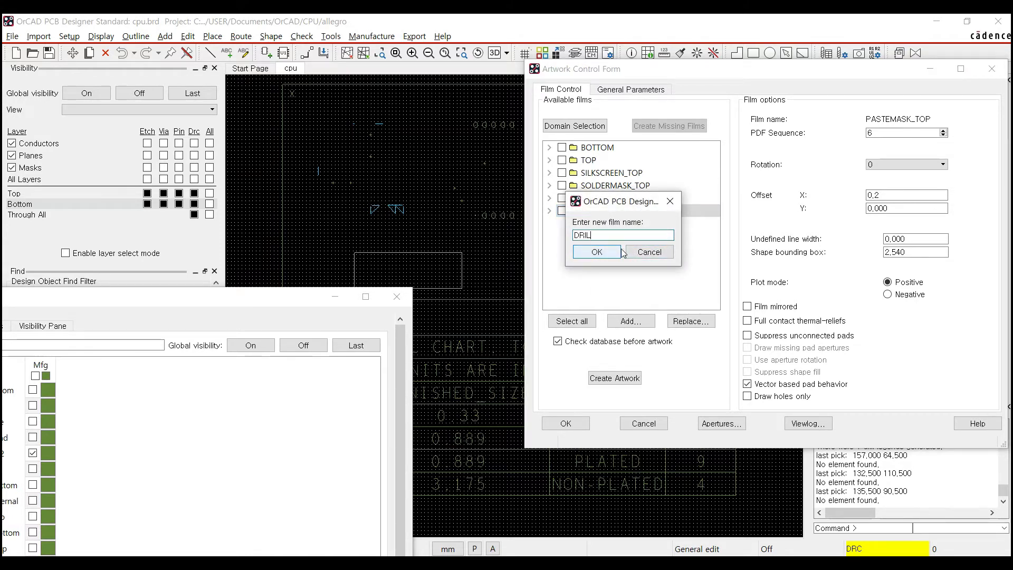
text(LDRAWING)
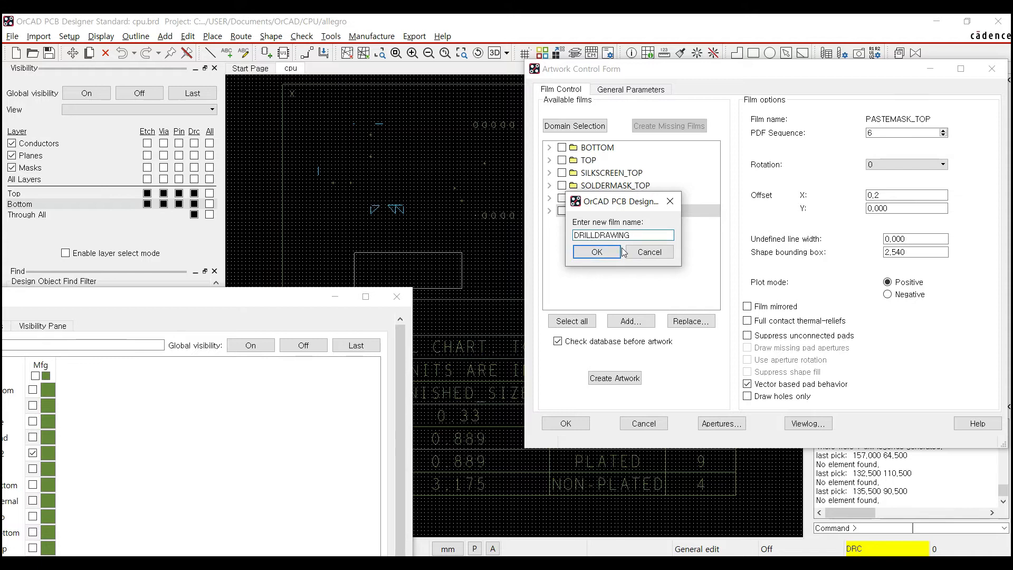
click(614, 252)
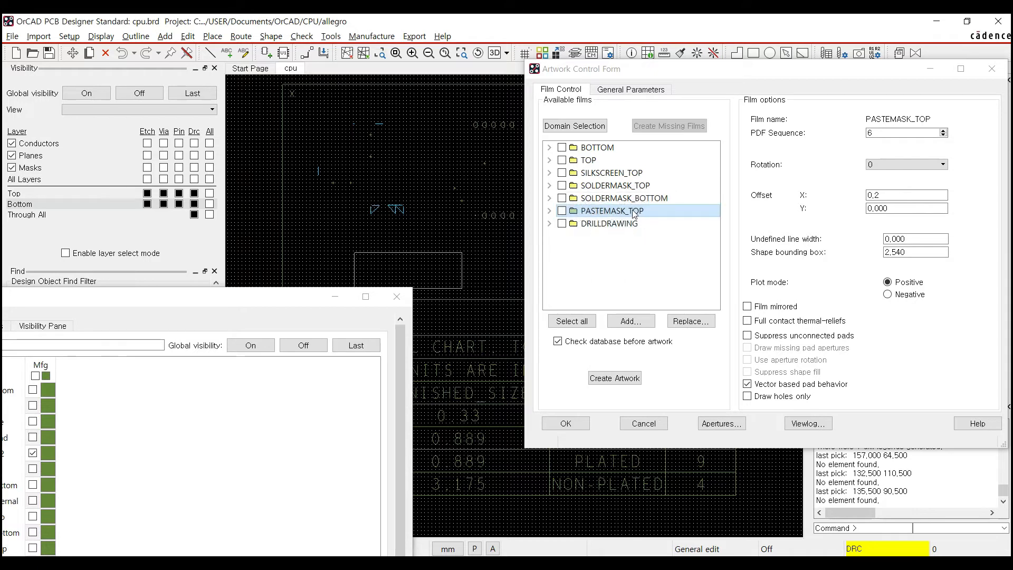
- Set the undefined line width of the DRILLDRAWING film to 0.2
click(630, 225)
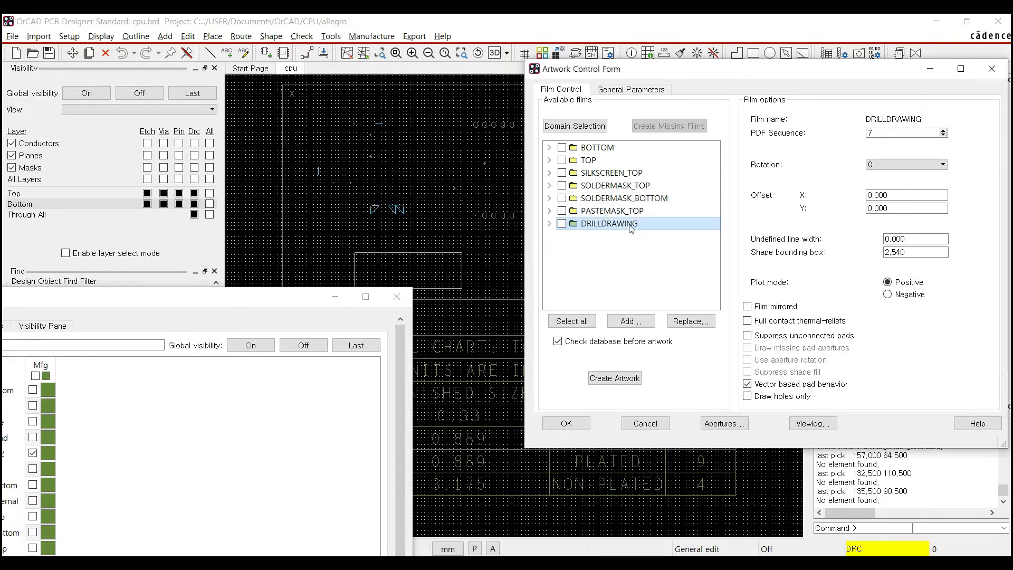
click(870, 195)
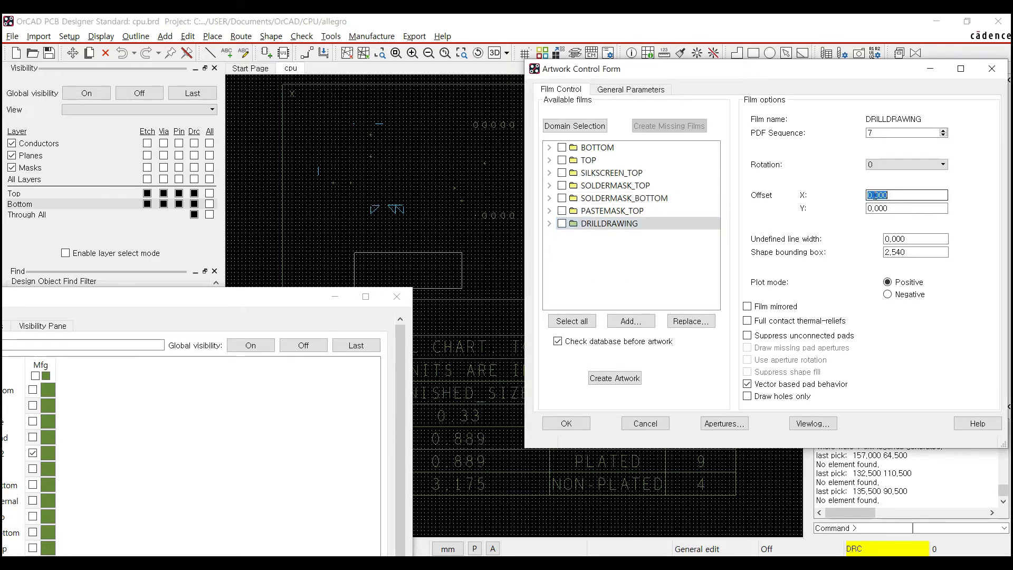
drag(872, 195, 910, 195)
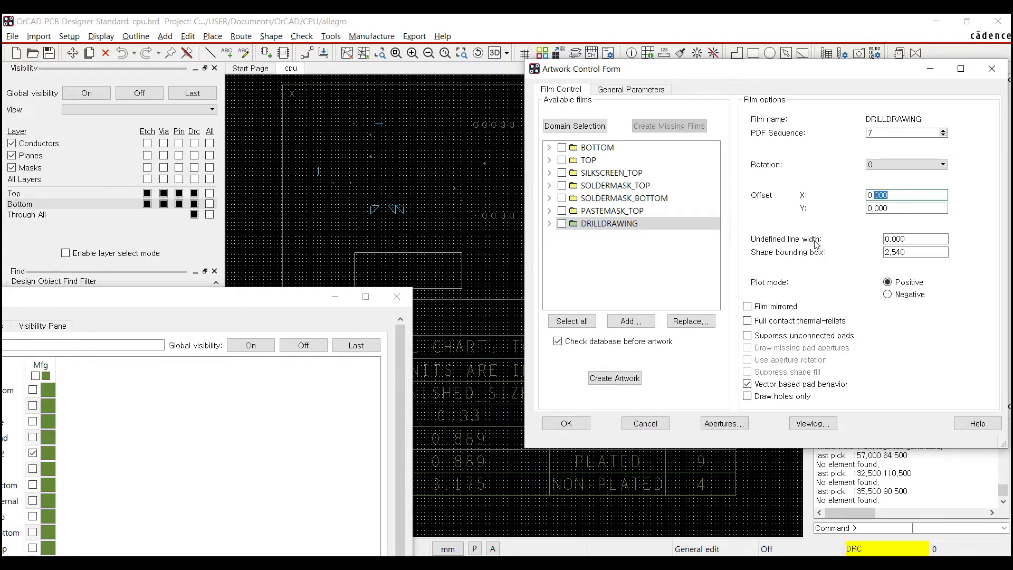
click(891, 238)
click(892, 238)
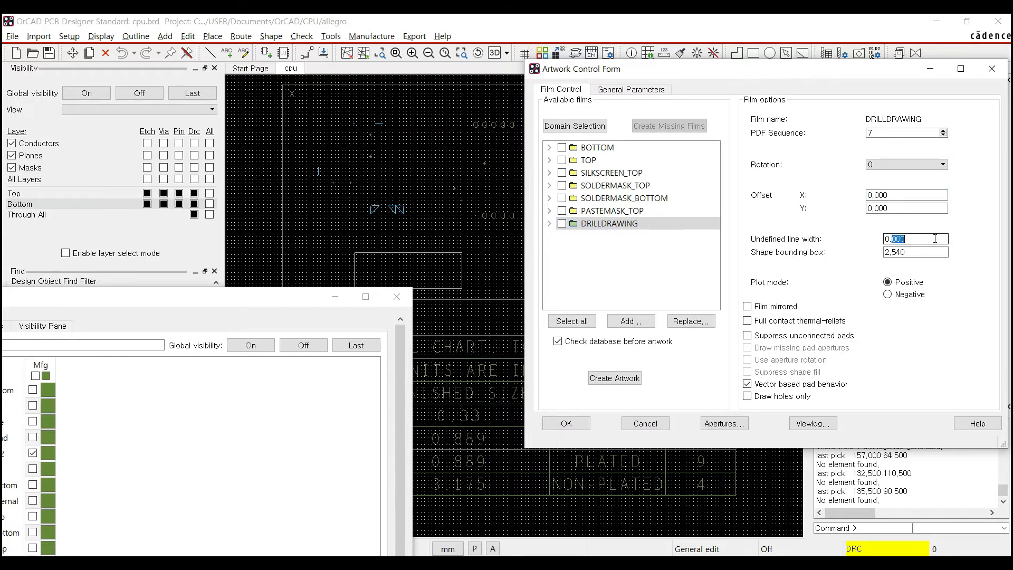
text(2)
key(Tab)
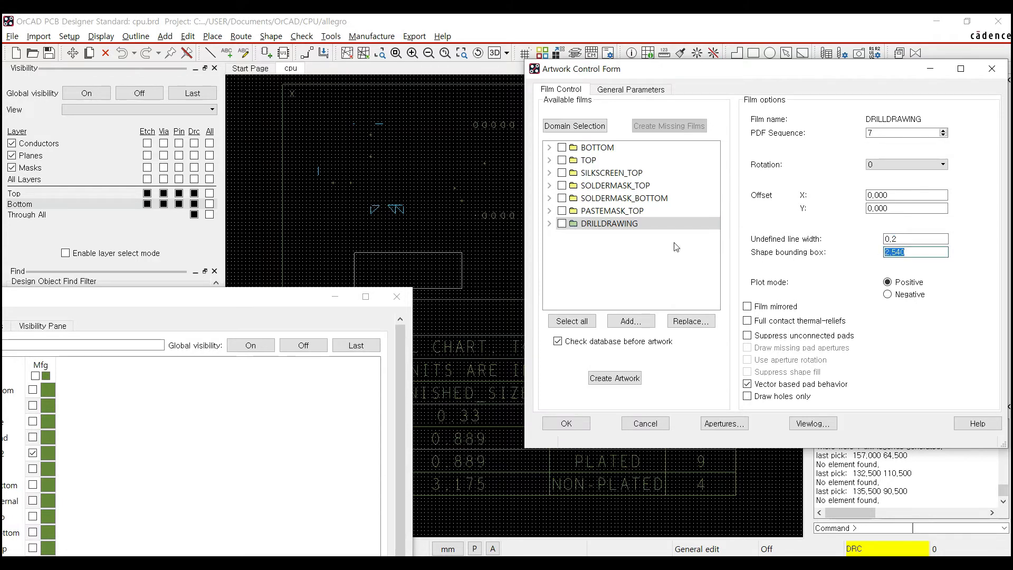
- For the PASTEMASK_TOP film, reset the X offset to 0.0 and set the undefined line width to 0.2
click(594, 213)
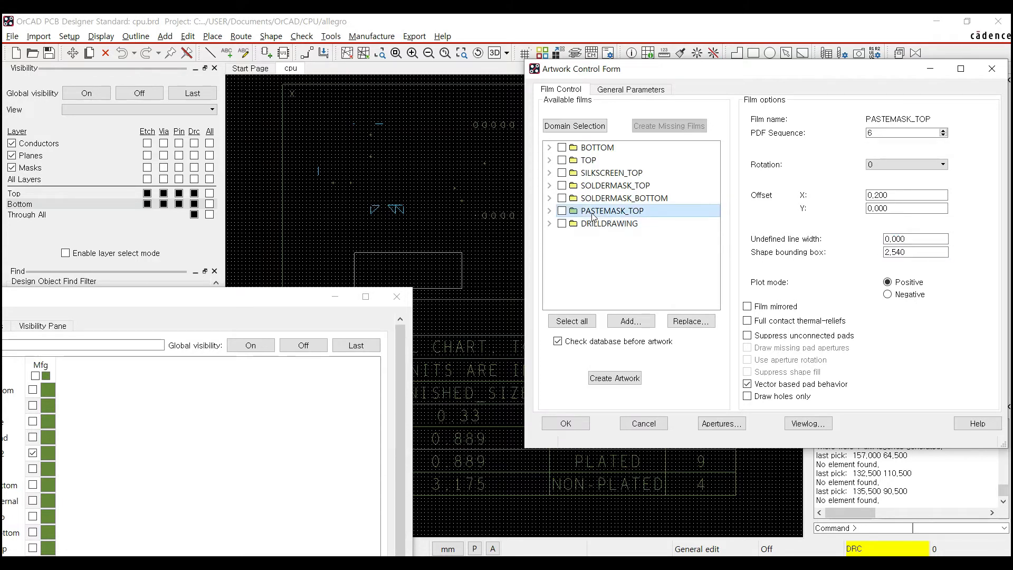
click(878, 195)
click(878, 196)
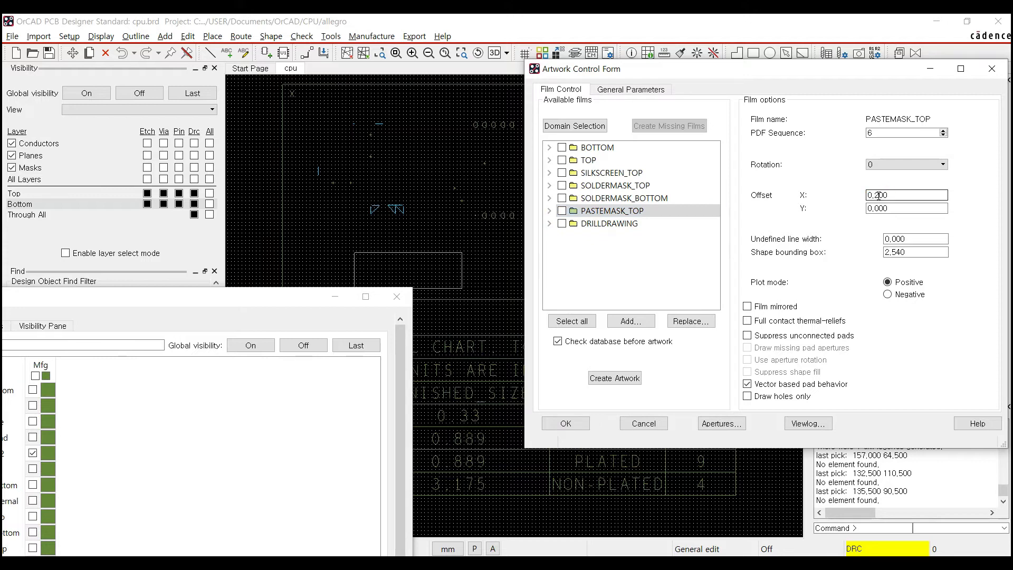
drag(877, 194, 910, 195)
text(0)
click(894, 238)
click(890, 239)
drag(890, 239, 921, 239)
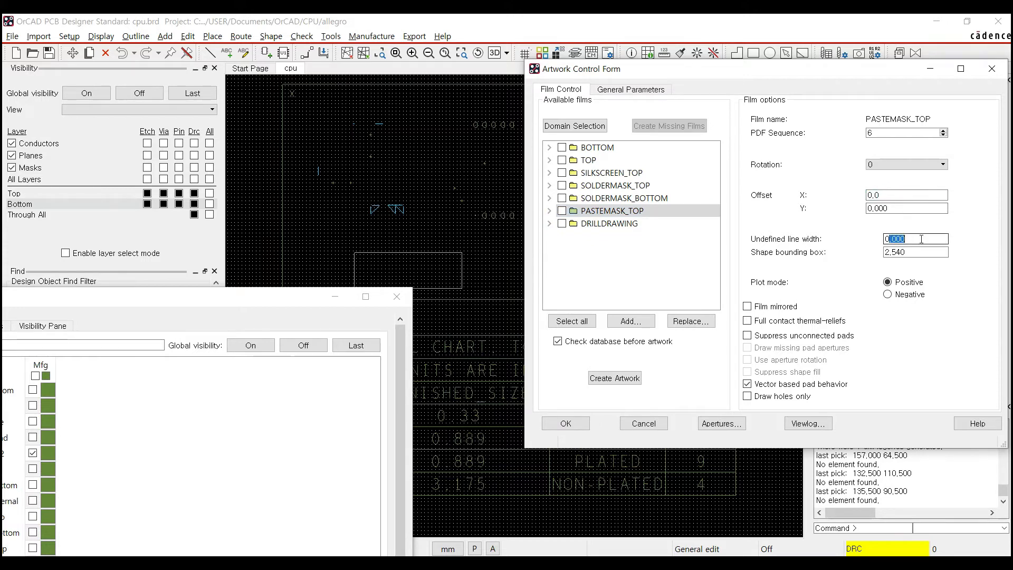
click(893, 239)
text(2)
key(Tab)
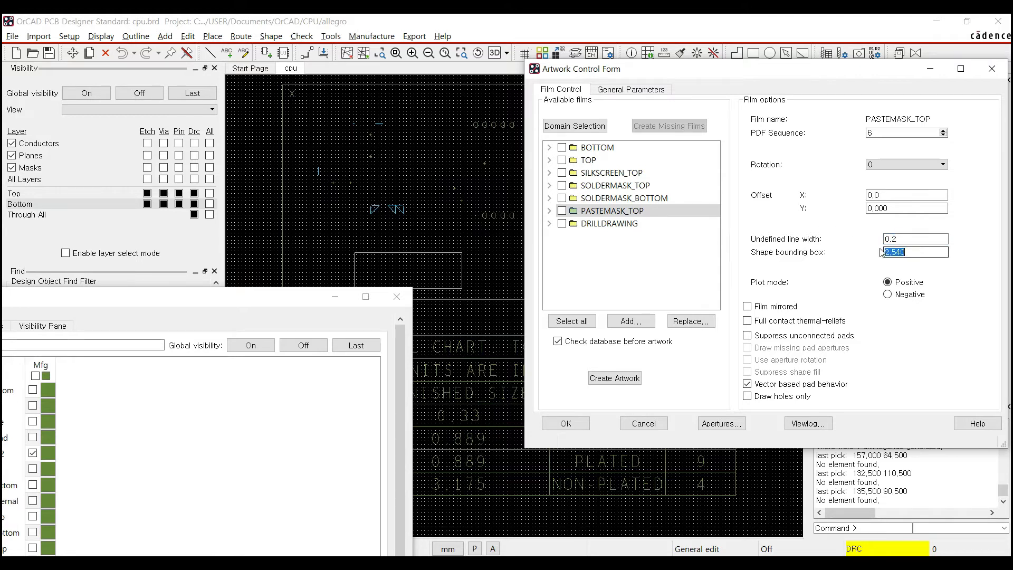
- For the SOLDERMASK_TOP film, reset the X offset to 0.0 and set the undefined line width to 0.2
click(625, 197)
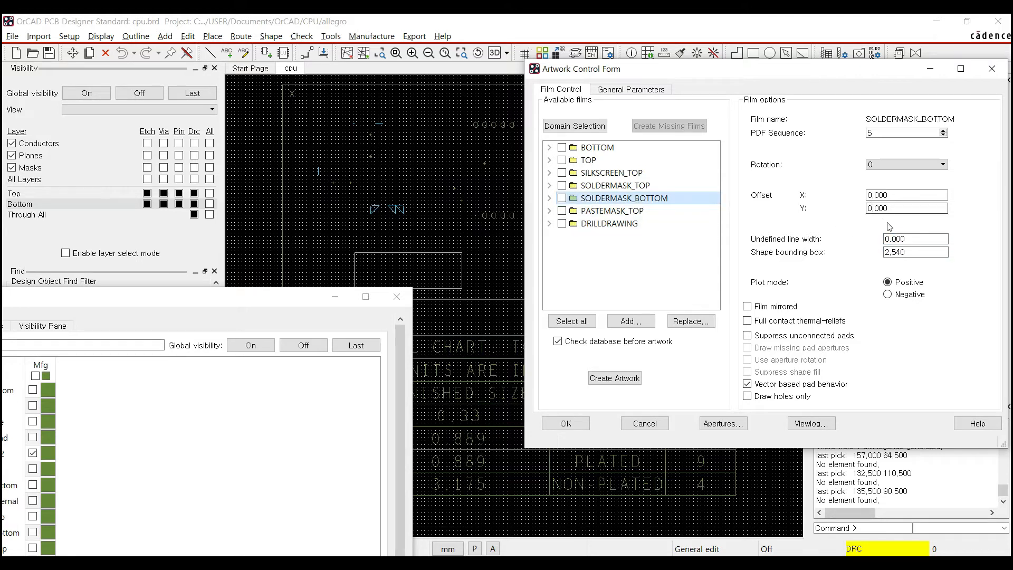
click(626, 186)
click(625, 197)
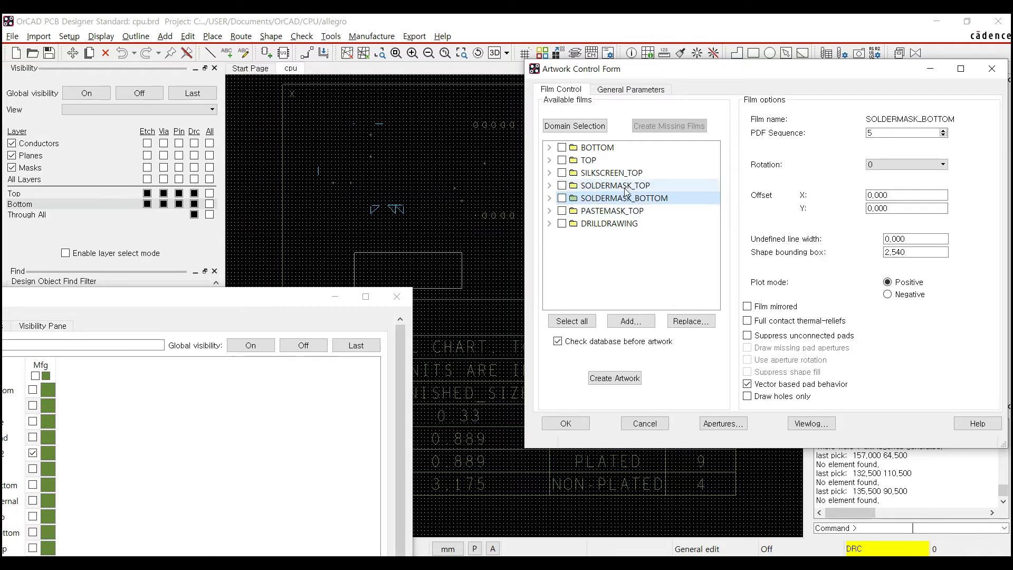
click(626, 188)
click(880, 195)
click(880, 195)
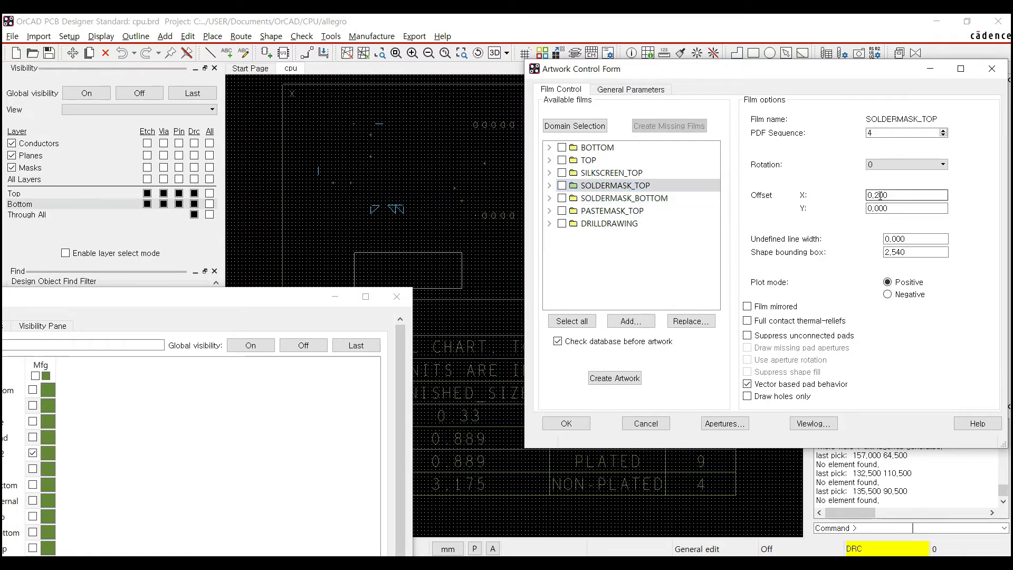
text(0)
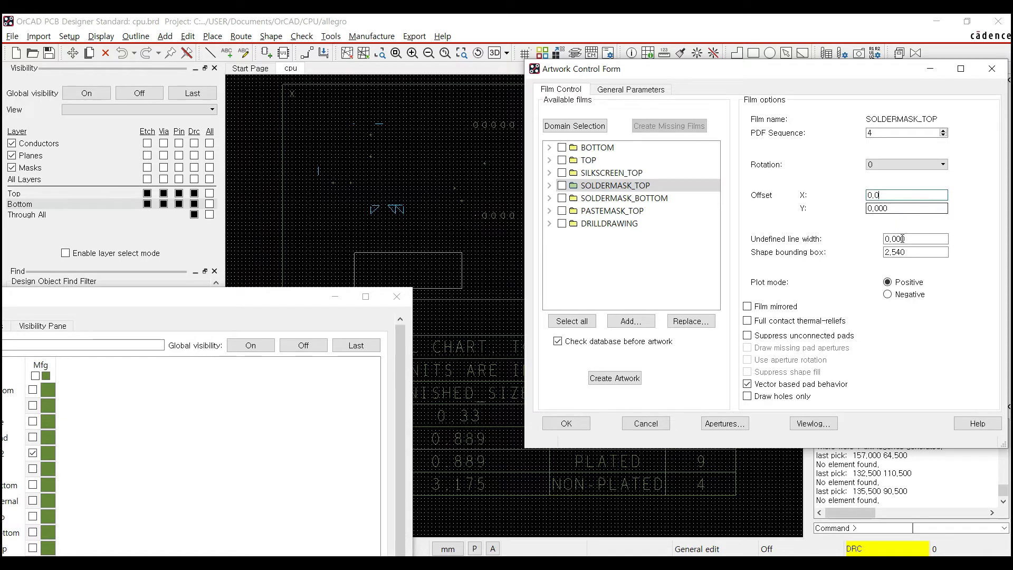
click(892, 240)
click(890, 241)
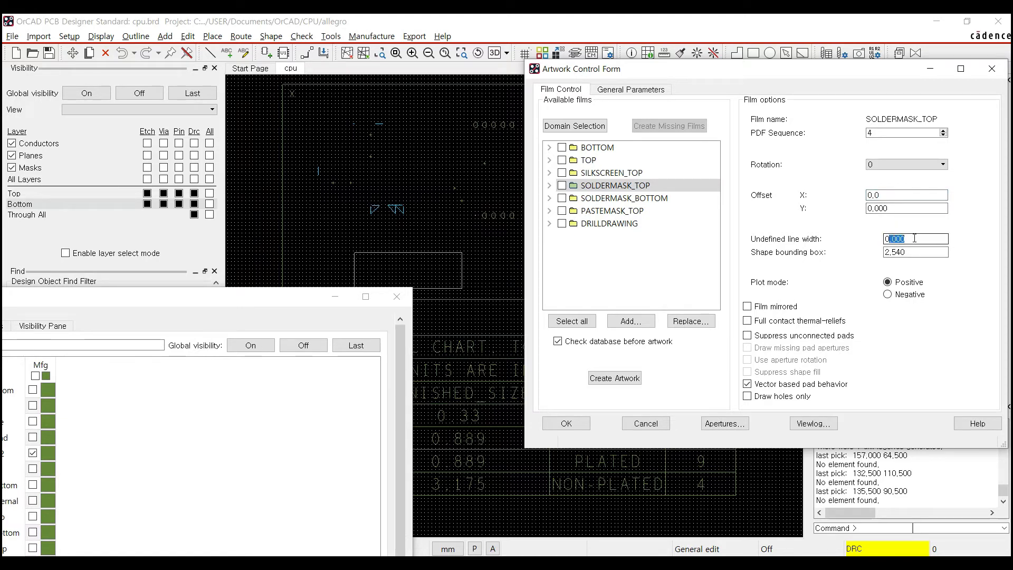
click(898, 239)
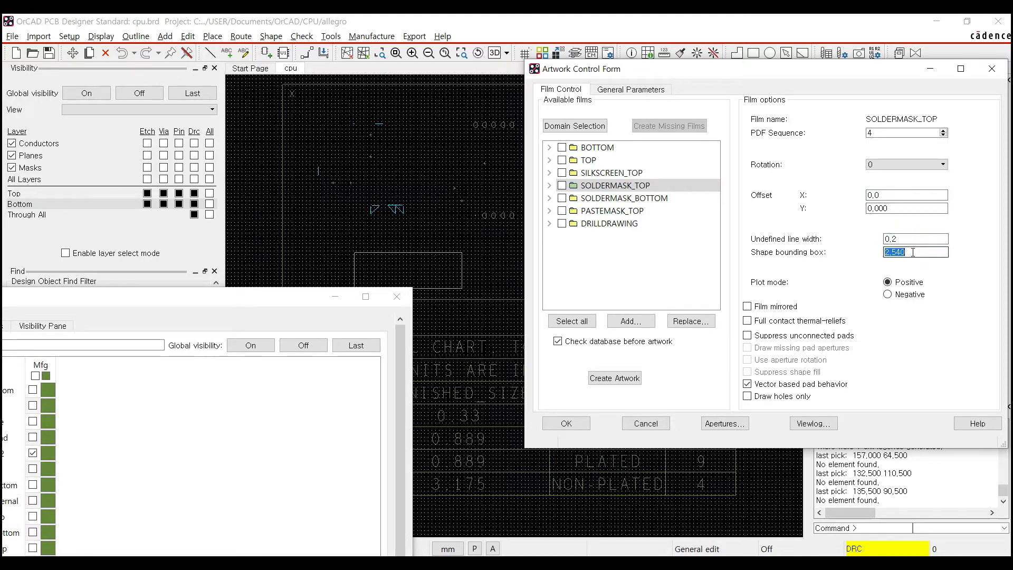
- Set the undefined line width of the SOLDERMASK_BOTTOM film to 0.2
click(644, 199)
click(897, 239)
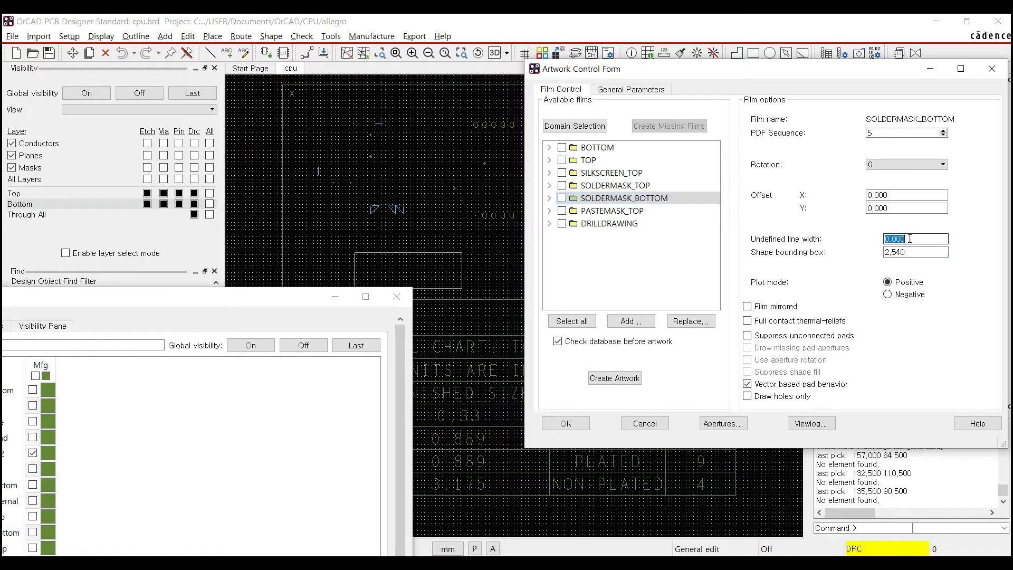
click(902, 239)
drag(891, 239, 905, 239)
text(2)
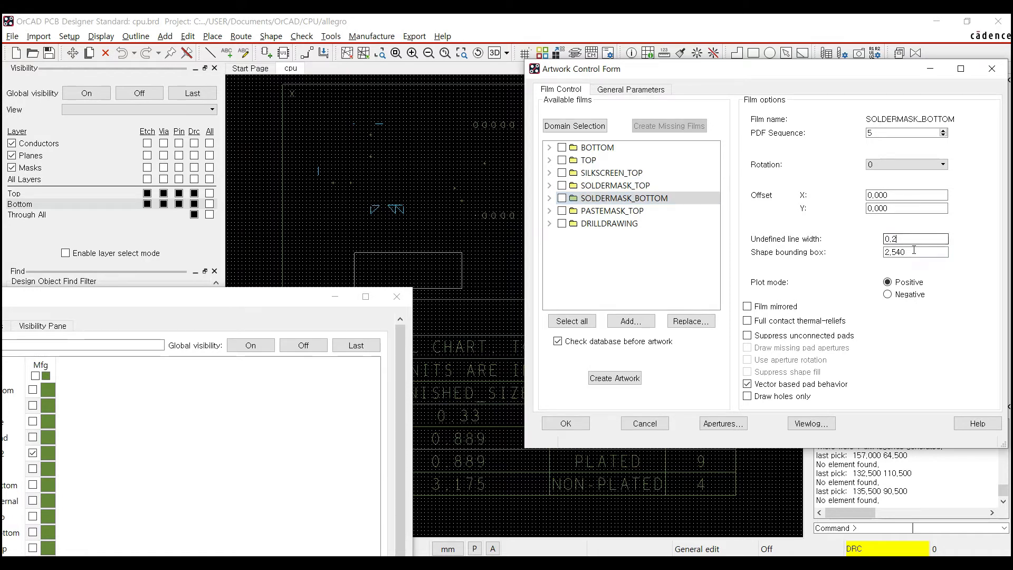
key(Tab)
- Check the film options of the SILKSCREEN_TOP, SOLDERMASK_TOP and SOLDERMASK_BOTTOM films
click(618, 186)
click(621, 175)
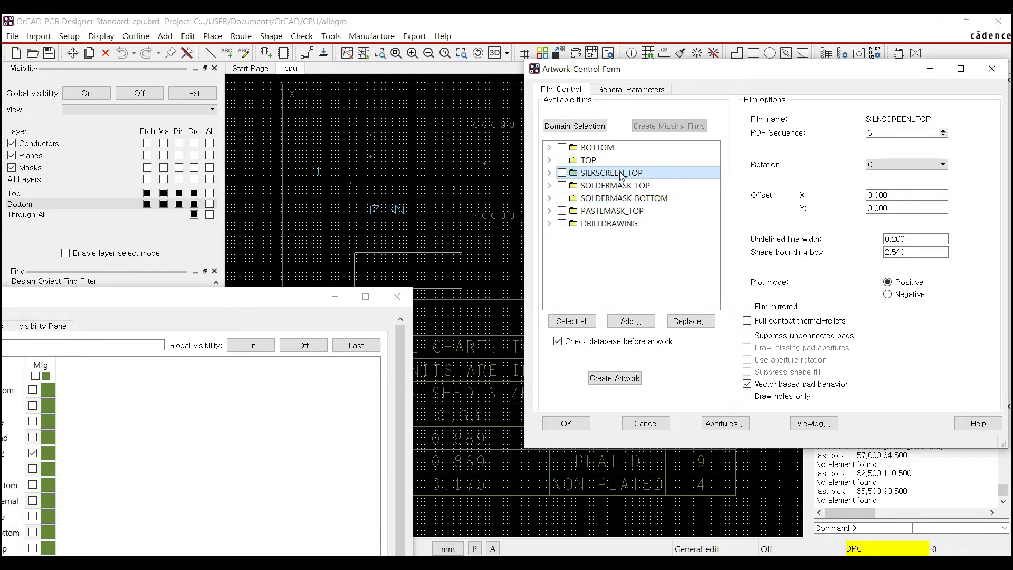
click(624, 186)
click(627, 198)
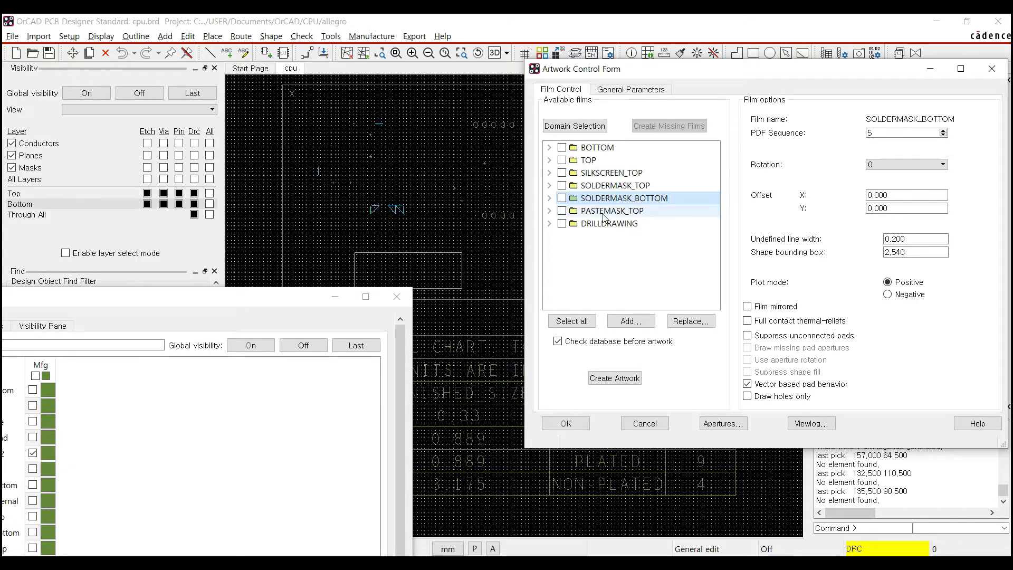
- Examine the layers contained in the DRILLDRAWING, PASTEMASK_TOP, SOLDERMASK_BOTTOM and SOLDERMASK_TOP films, and collapse their lists again
click(549, 224)
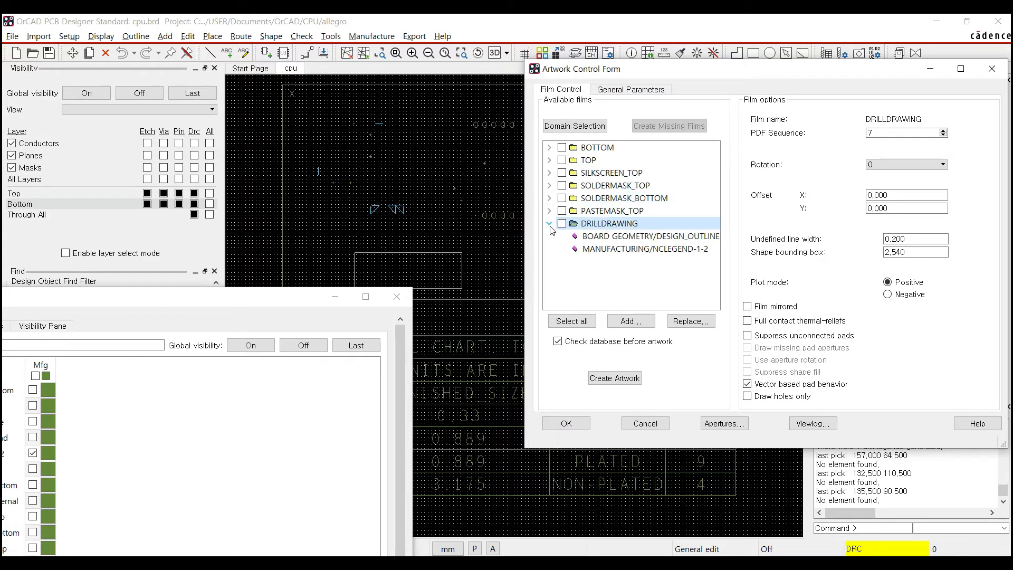
click(549, 211)
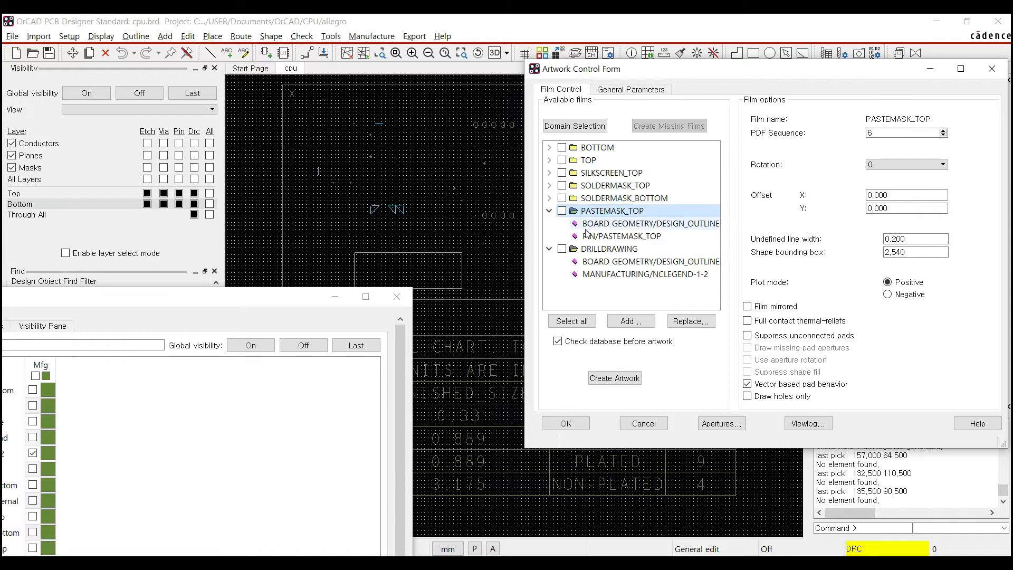
click(549, 197)
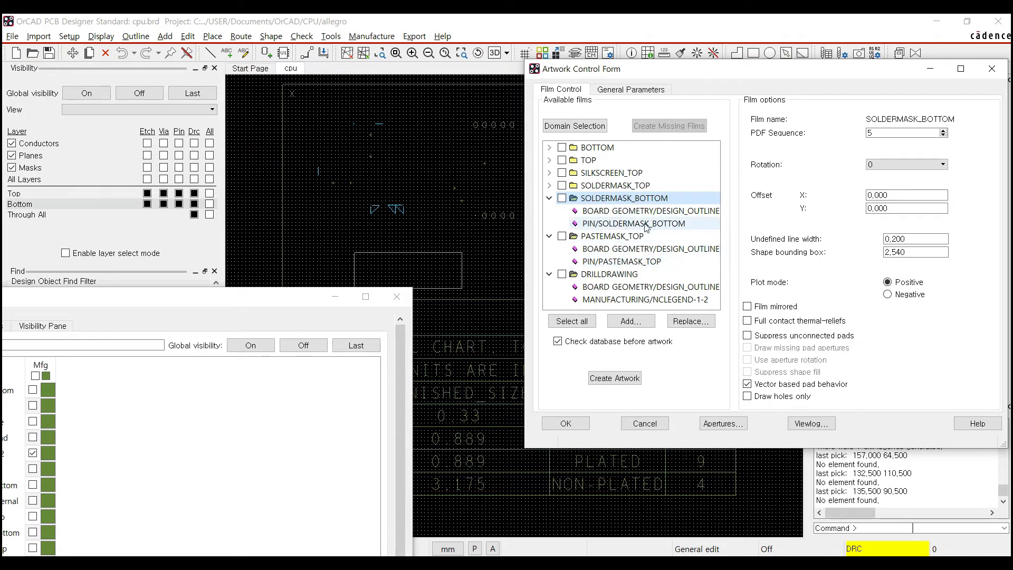
click(548, 186)
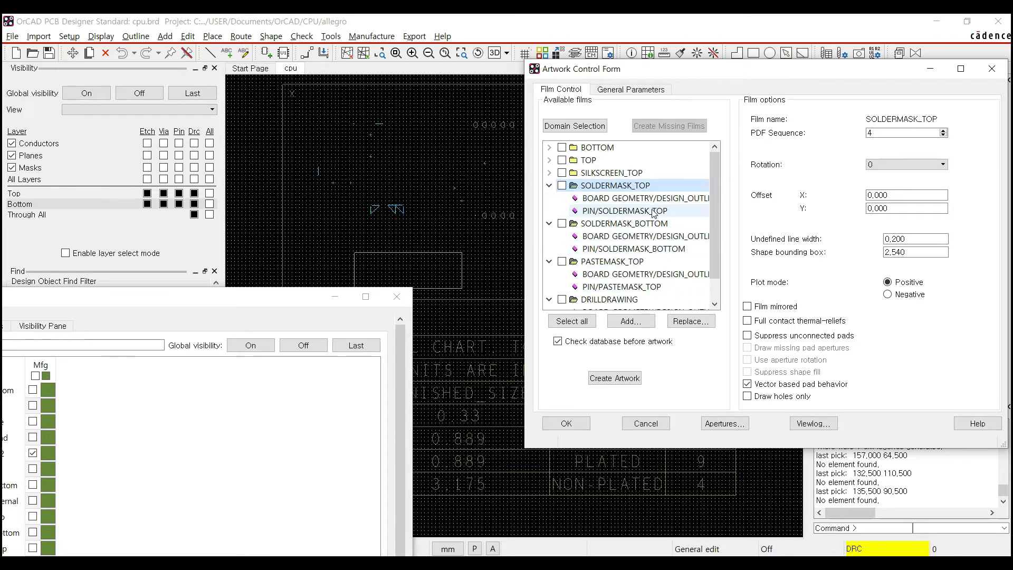
click(548, 185)
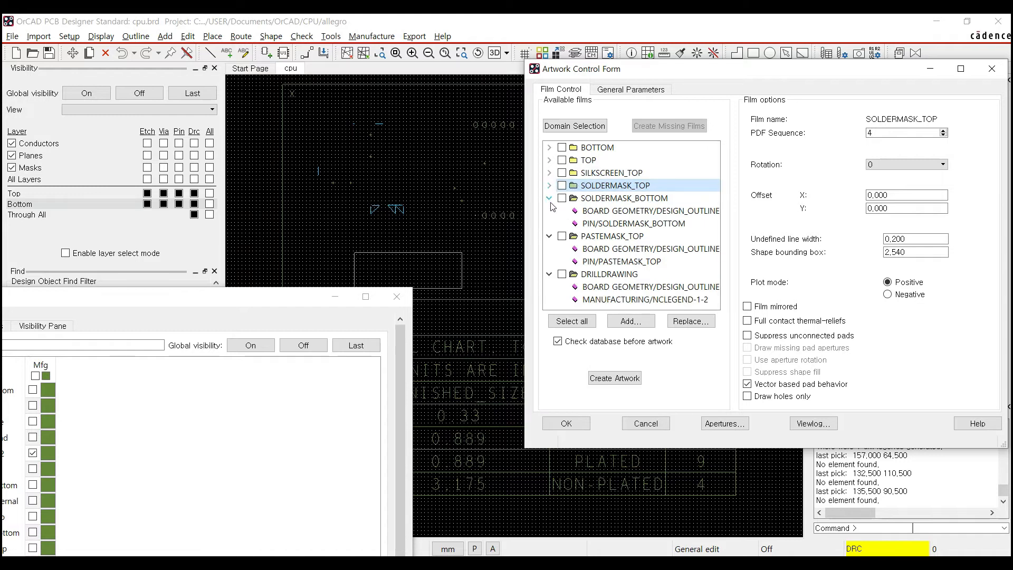
click(549, 198)
click(548, 210)
click(548, 223)
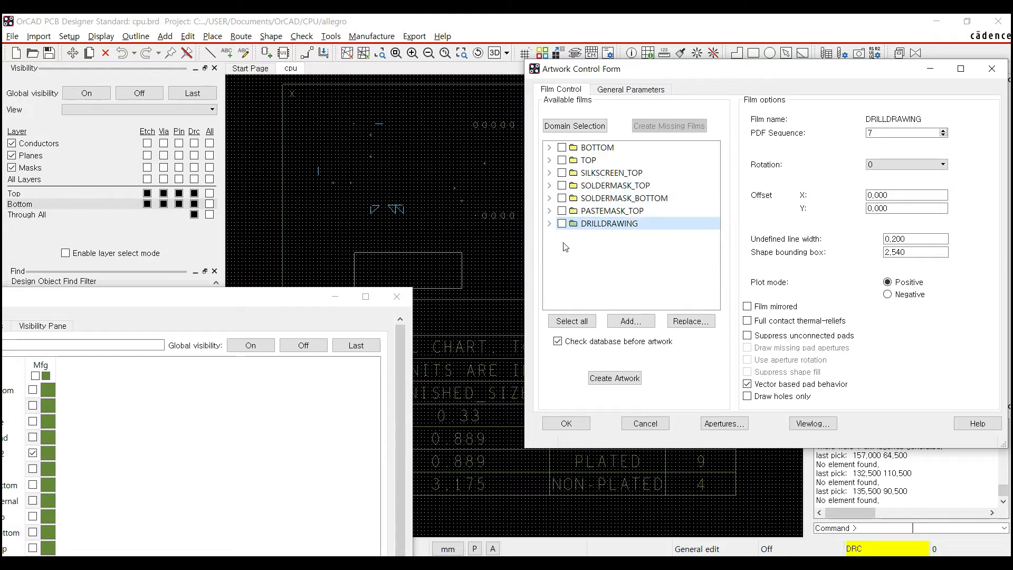
- Bring the Color Dialog fully into view, accept its settings and close it
click(299, 312)
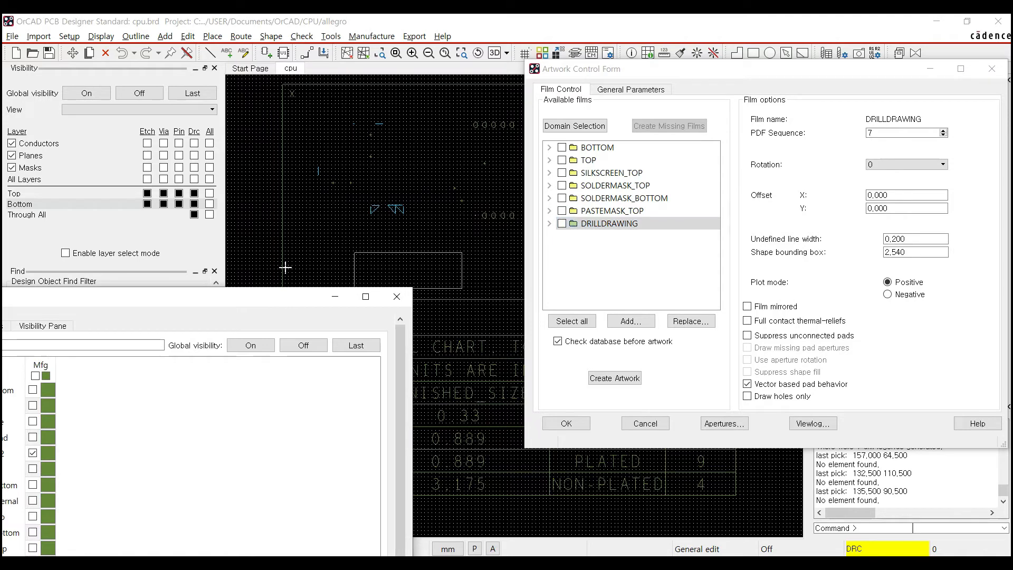
drag(247, 300, 571, 72)
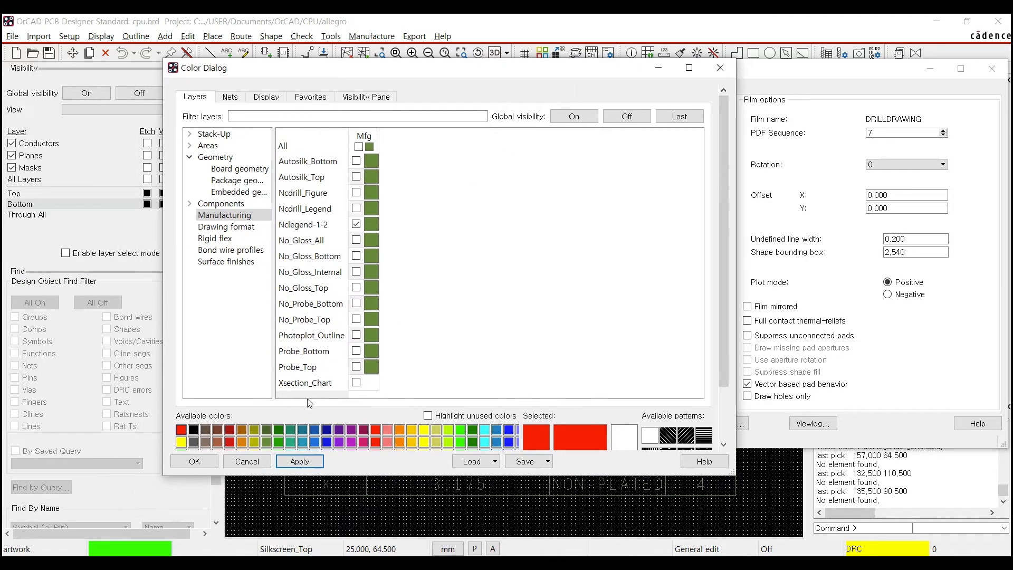
click(195, 461)
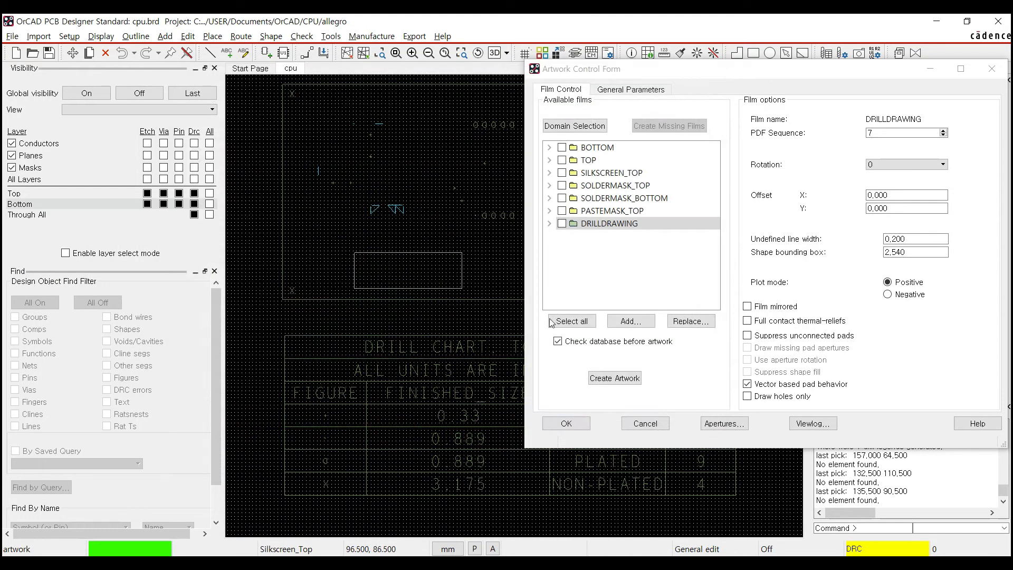
- Create the artwork for all available films with the database check enabled, and close the photoplot log
drag(691, 63, 495, 83)
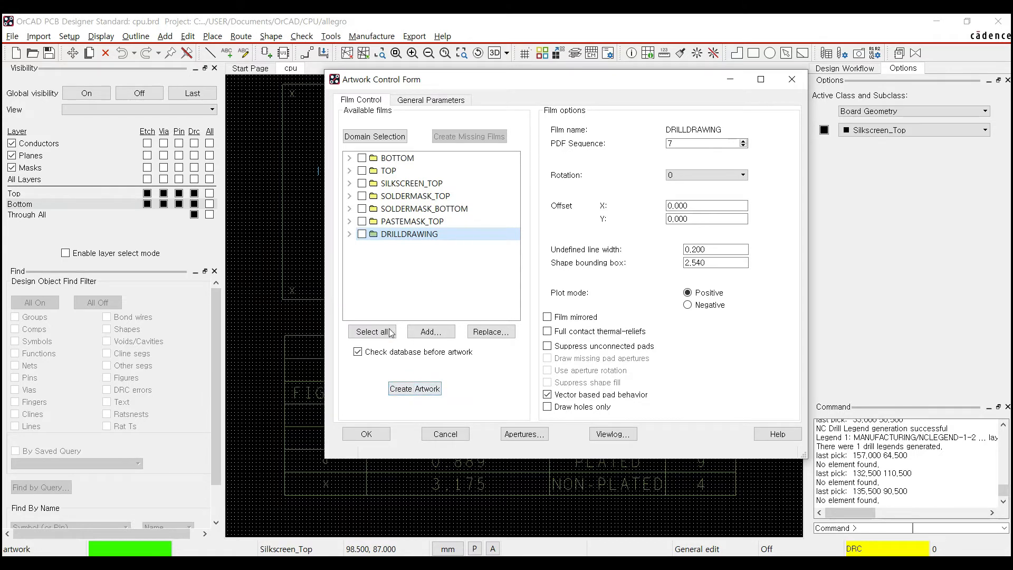
click(372, 332)
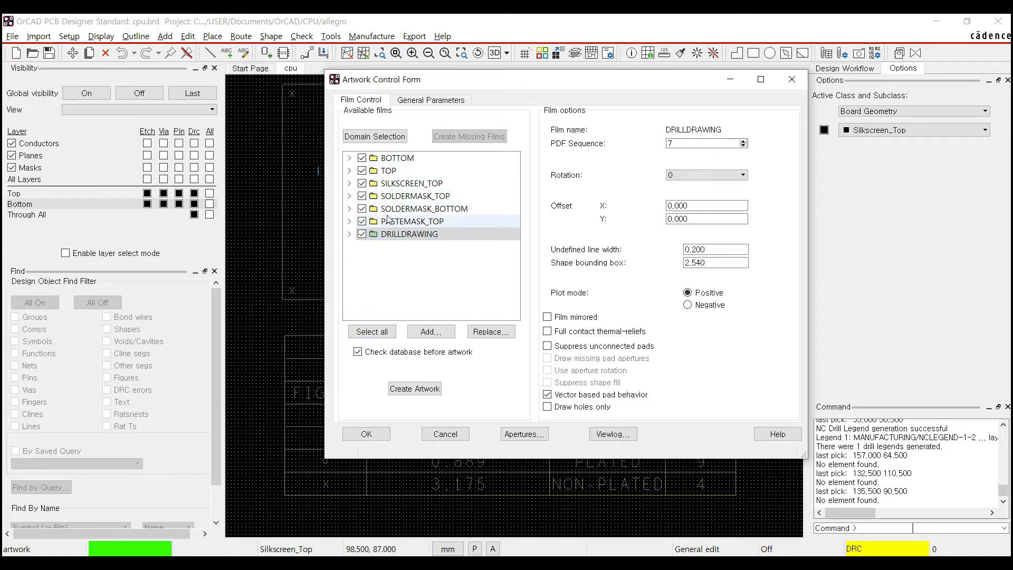
click(425, 389)
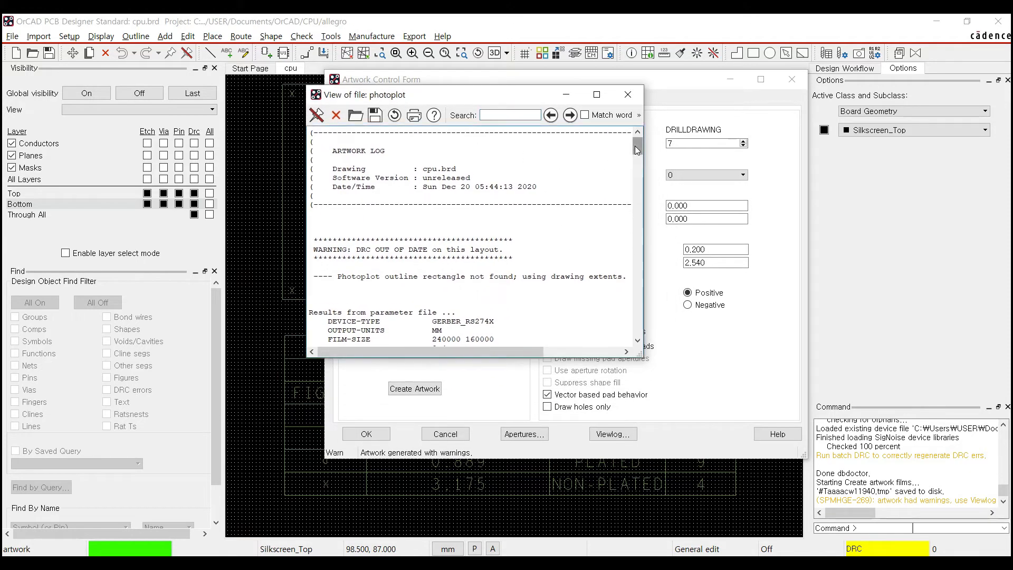
mouse_move(636, 148)
mouse_down()
mouse_move(640, 318)
mouse_move(638, 132)
mouse_up()
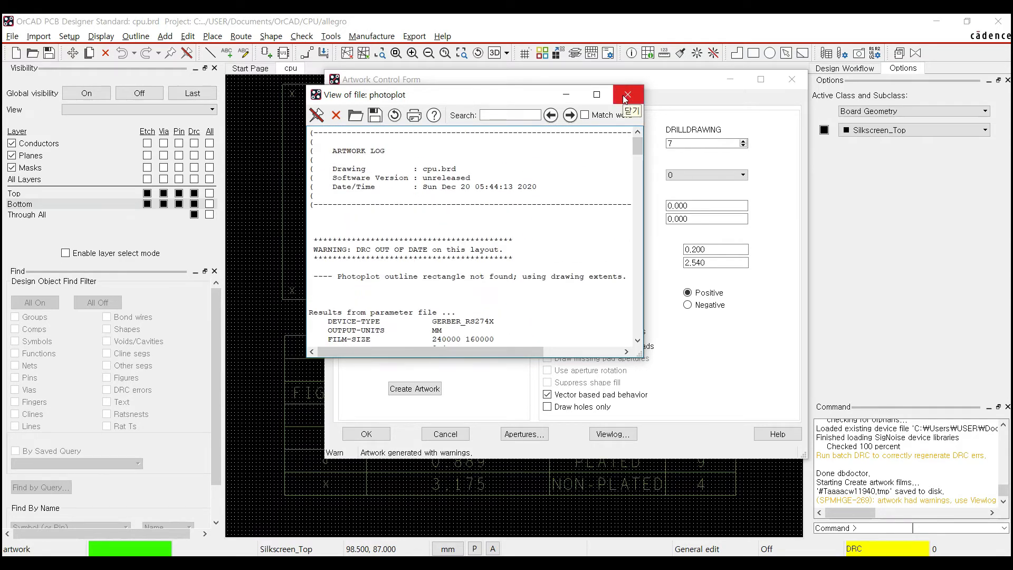
click(626, 95)
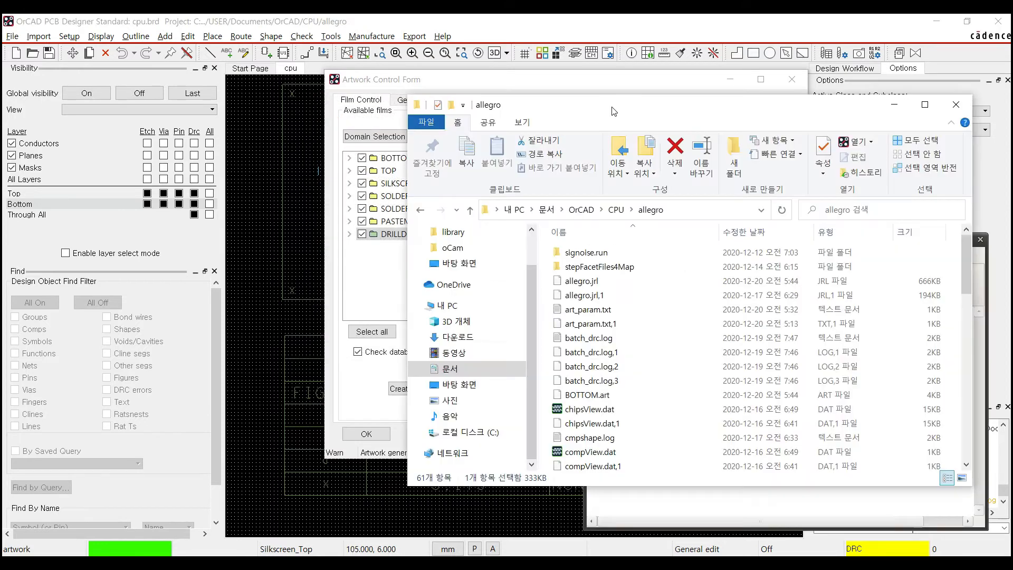
- Locate the design file CPU.DSN in the CPU project folder and the board file cpu.brd in its allegro subfolder
drag(599, 395, 614, 323)
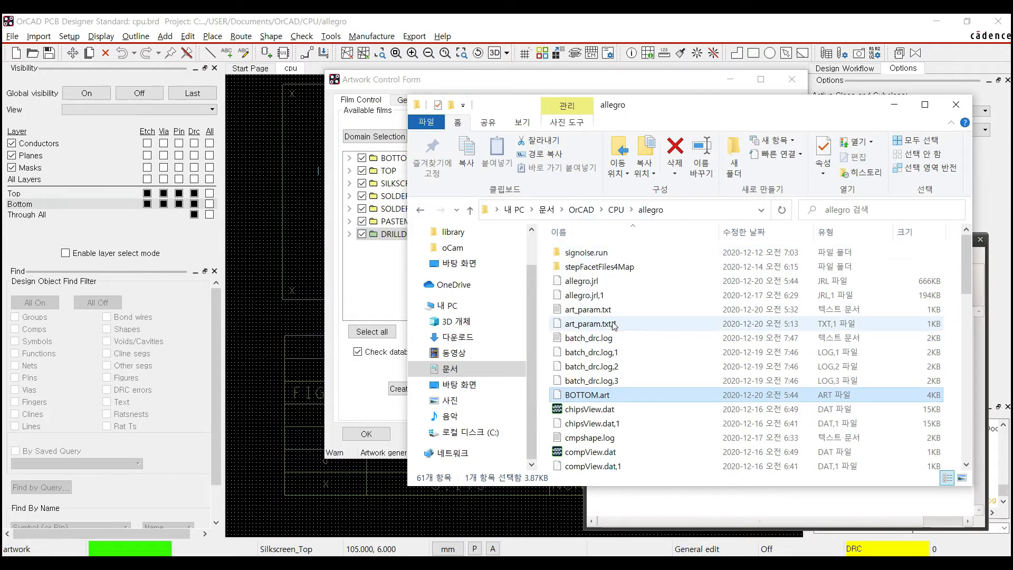
click(619, 213)
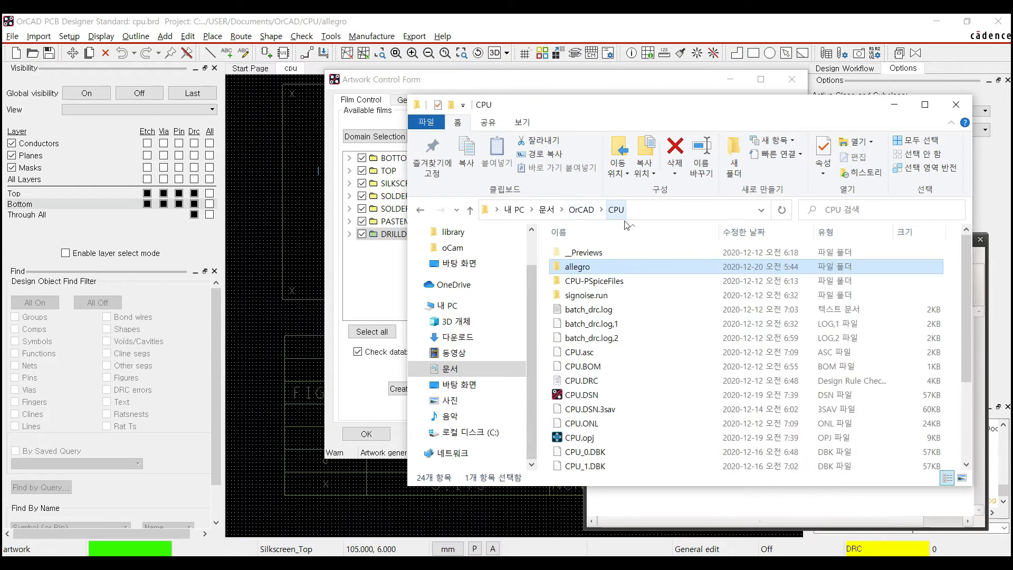
click(571, 397)
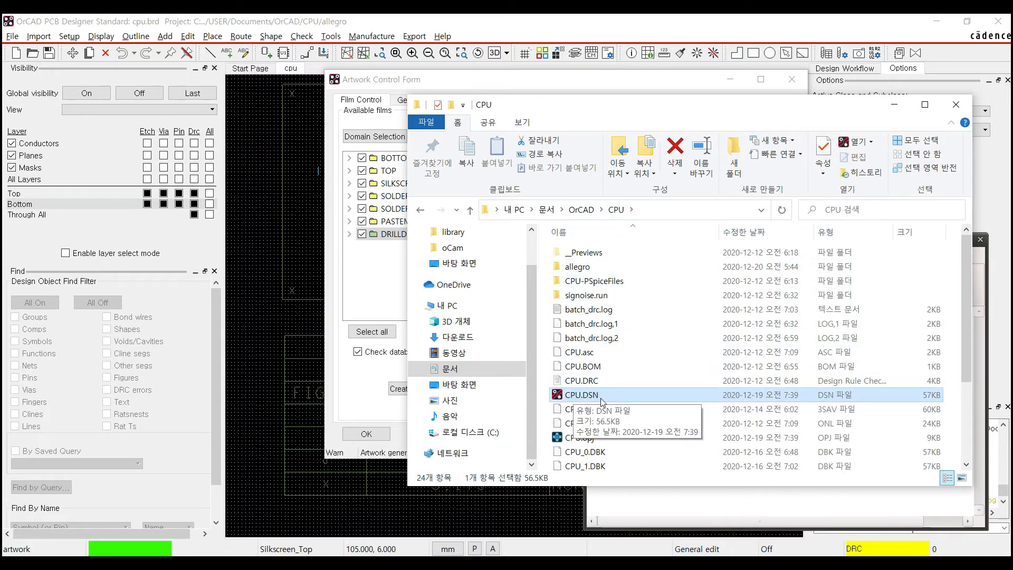
click(575, 269)
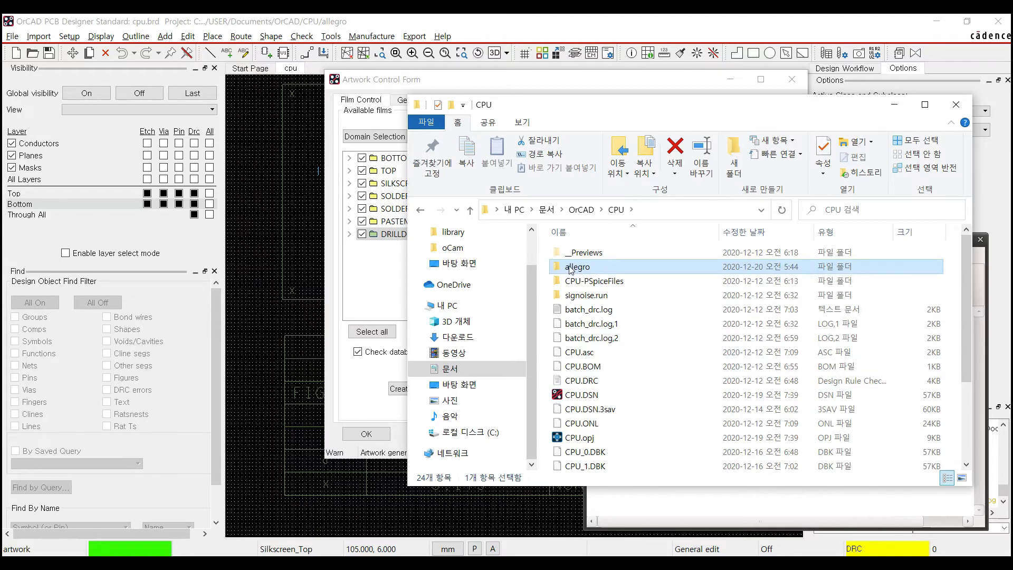
double_click(581, 269)
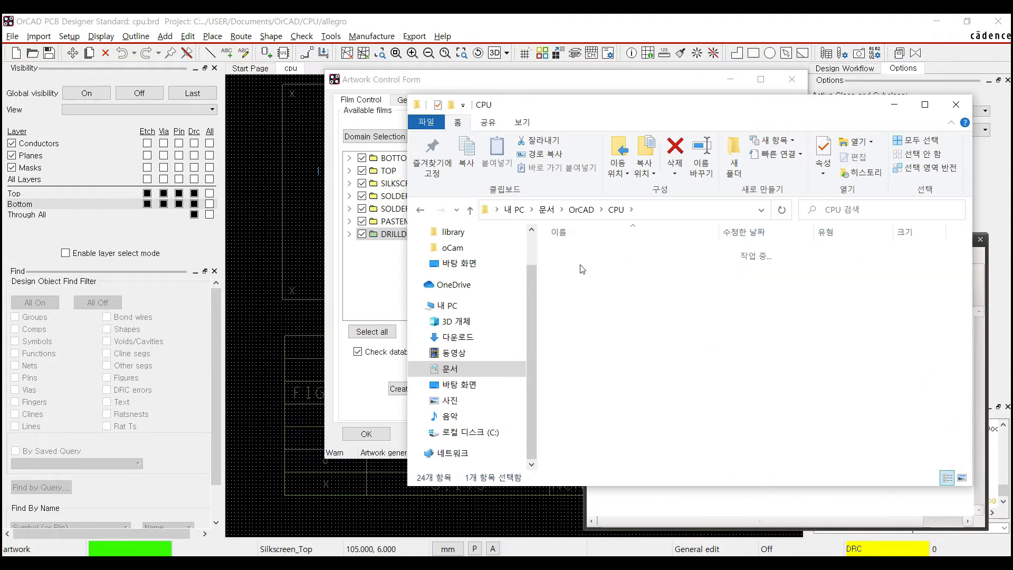
scroll(616, 361, down, 1)
scroll(616, 360, down, 3)
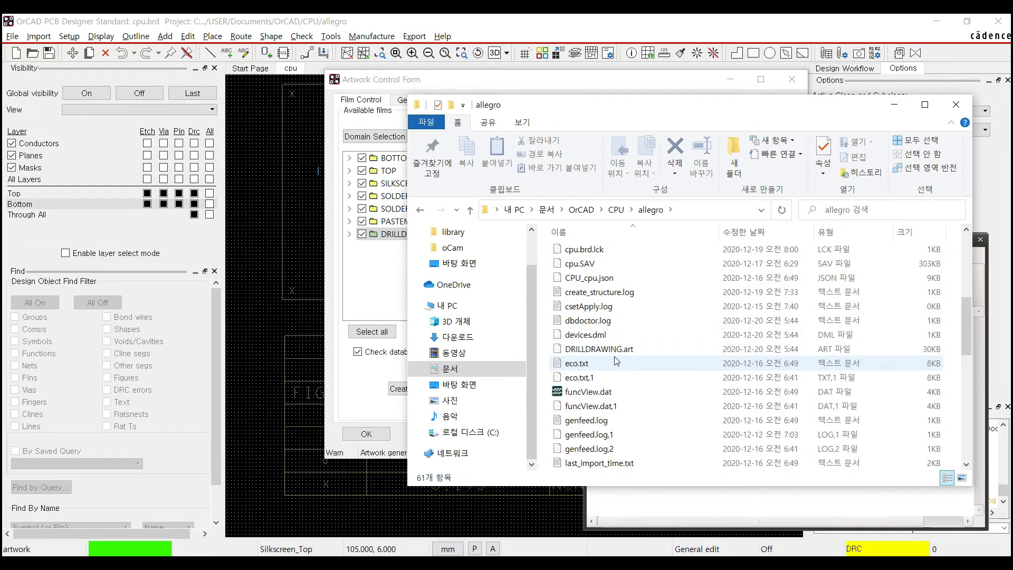
click(570, 320)
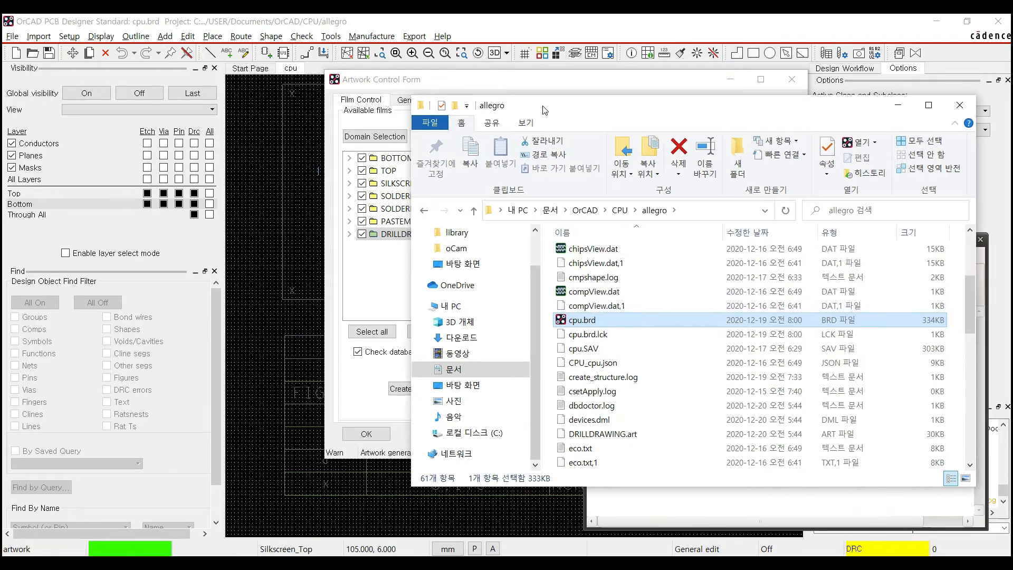
- Compare the film list with the allegro folder, sort its contents by type and select all ART files from BOTTOM.art to TOP.art
drag(484, 105, 565, 149)
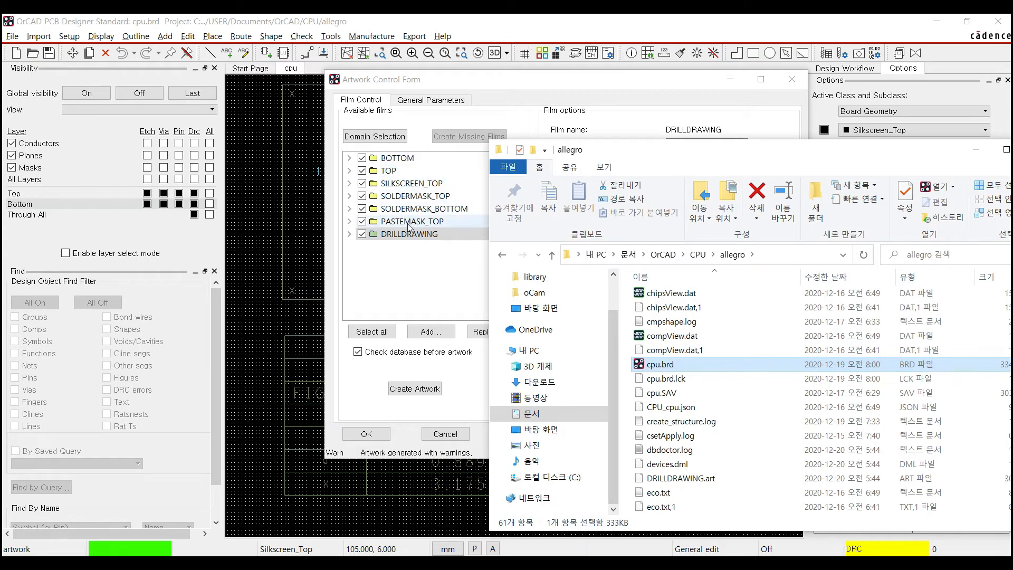
drag(657, 154, 512, 79)
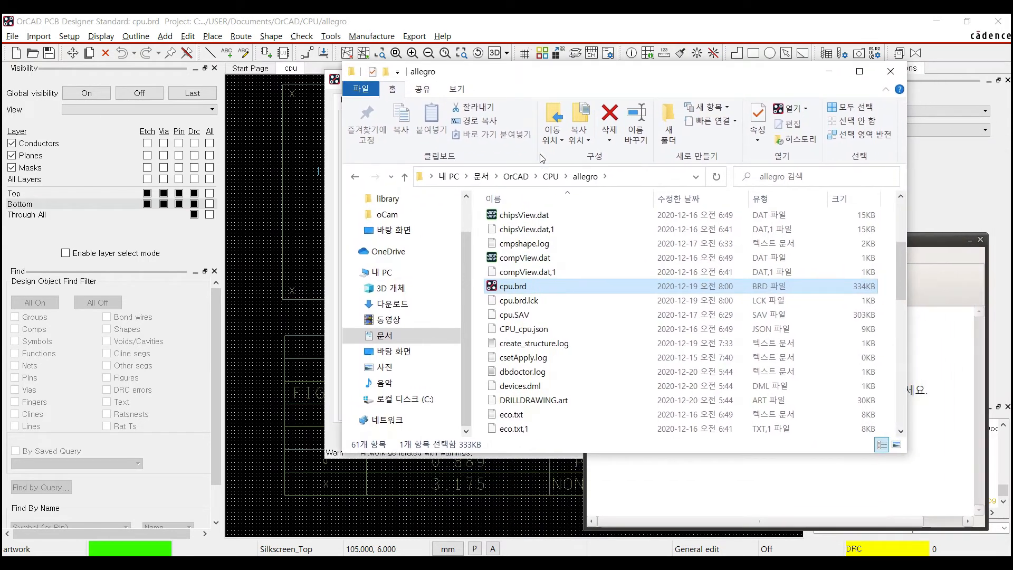
click(779, 205)
scroll(775, 206, up, 2)
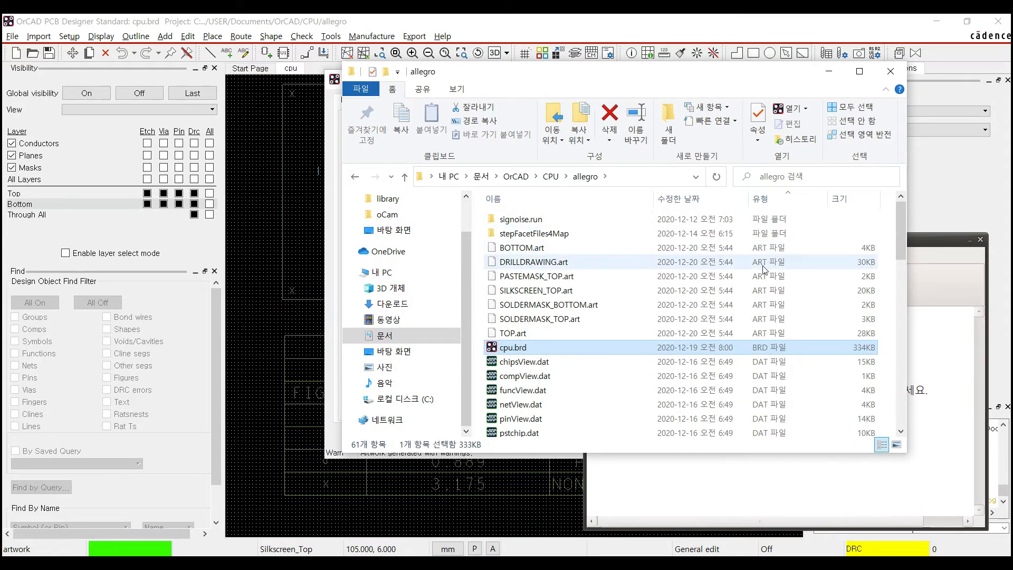
click(761, 249)
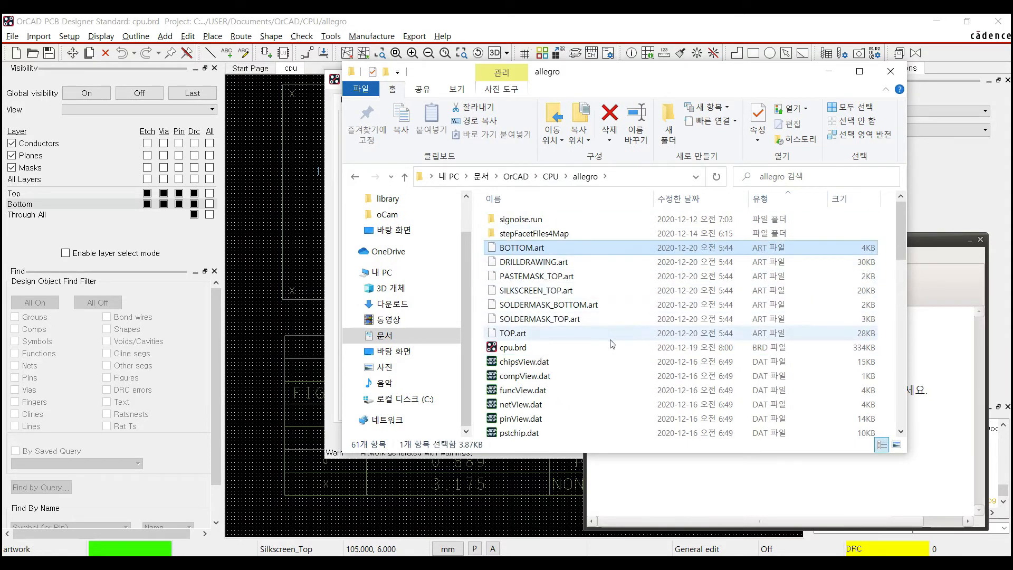
shift+click(577, 333)
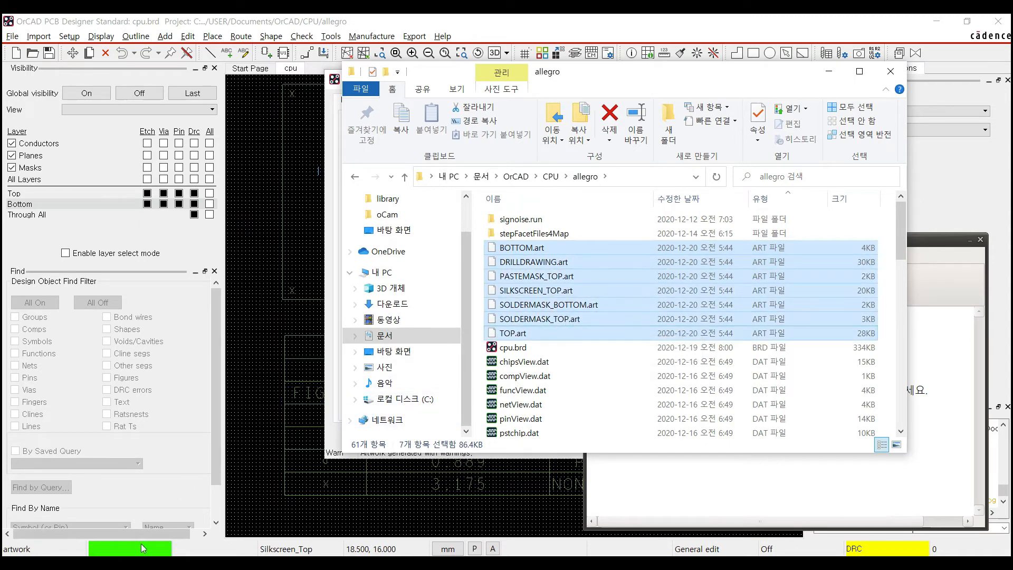
- Launch Notepad and load BOTTOM.art from the allegro folder into it
key(super)
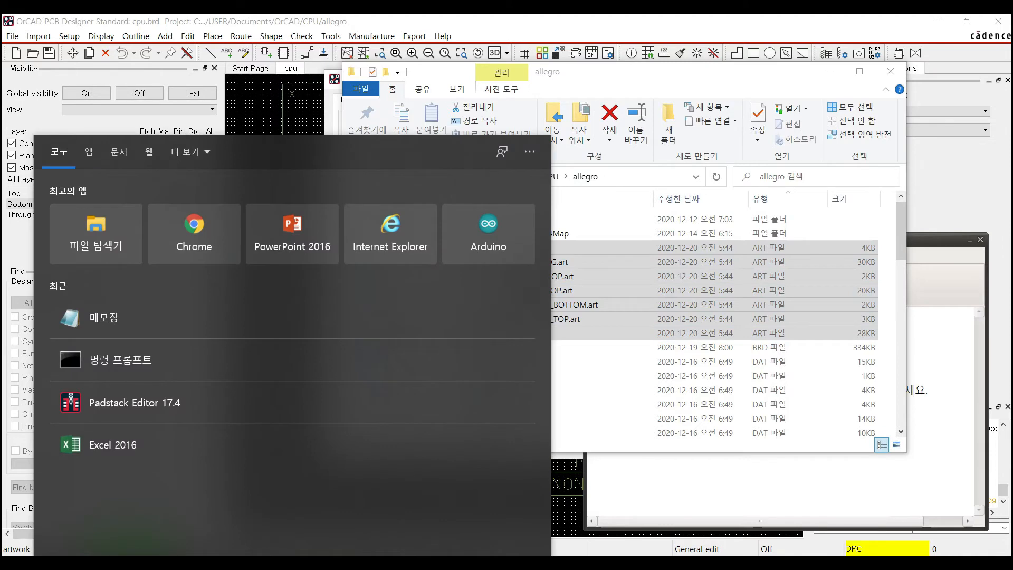
text(notep)
key(Return)
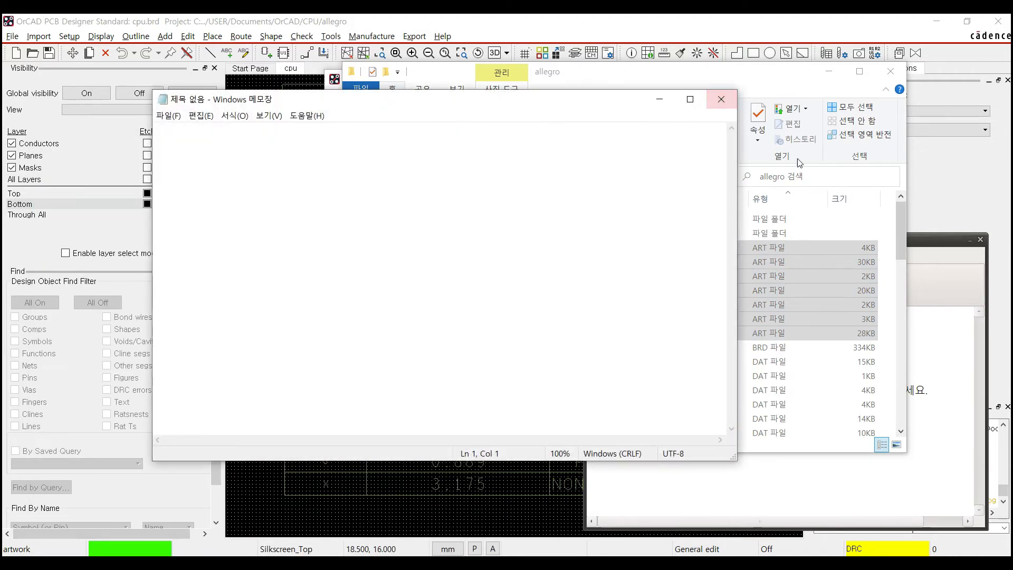
click(891, 242)
drag(522, 248, 266, 238)
click(266, 238)
- Read through the Gerber code of BOTTOM.art from its file identification record to the end, and close Notepad
scroll(350, 243, down, 6)
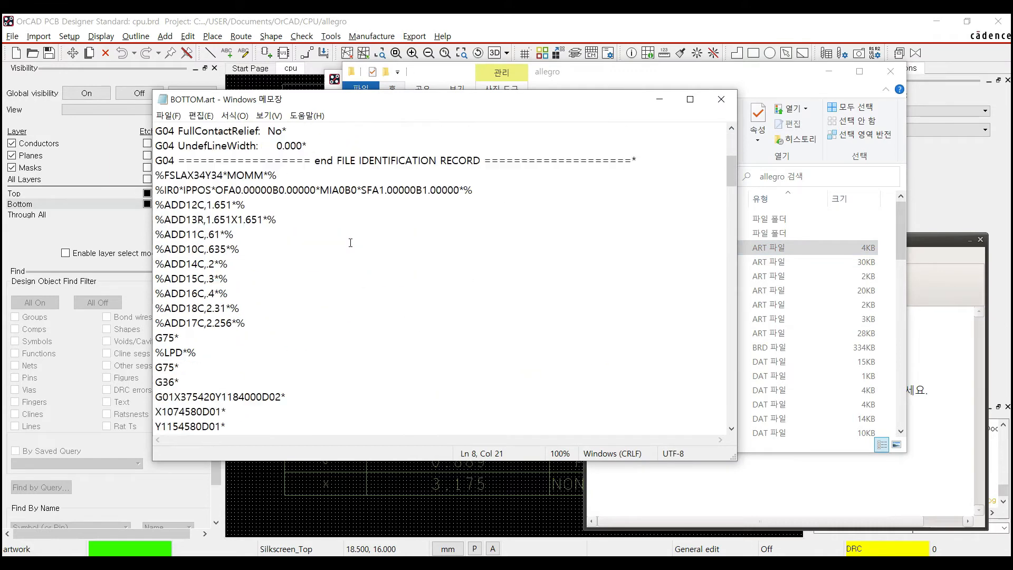
scroll(350, 243, down, 4)
scroll(354, 240, down, 20)
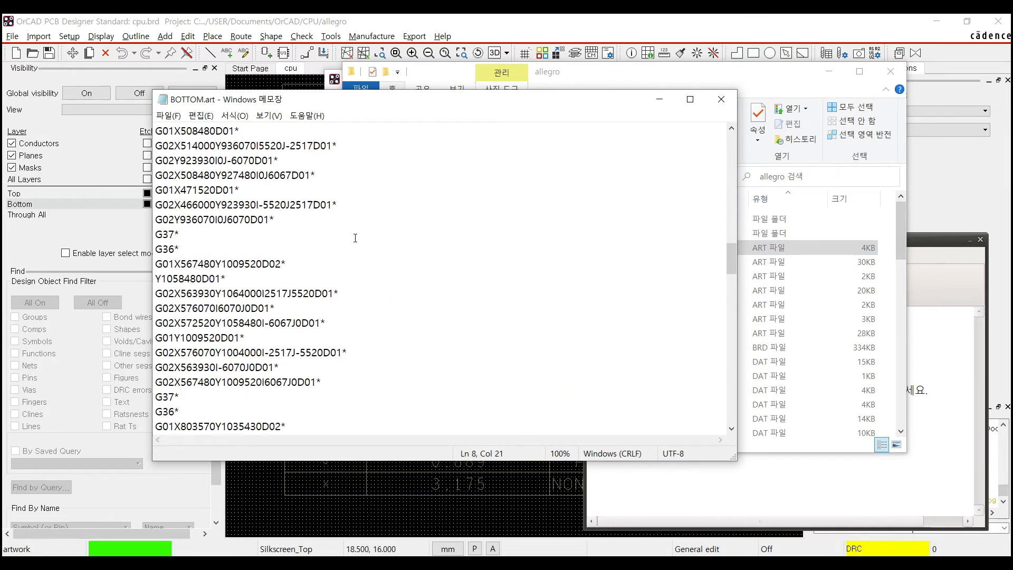
scroll(357, 234, down, 3)
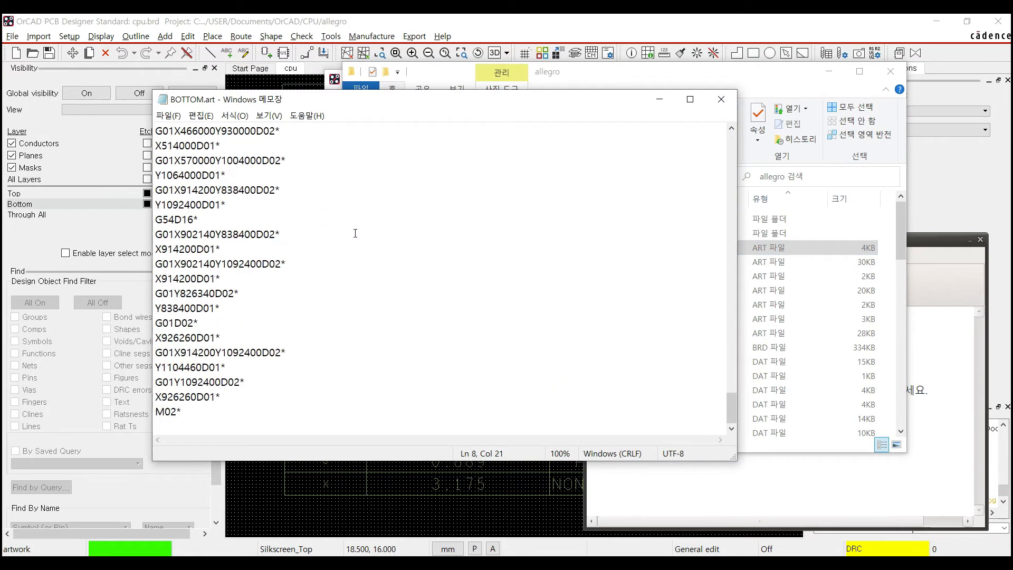
scroll(355, 230, up, 15)
scroll(354, 231, up, 20)
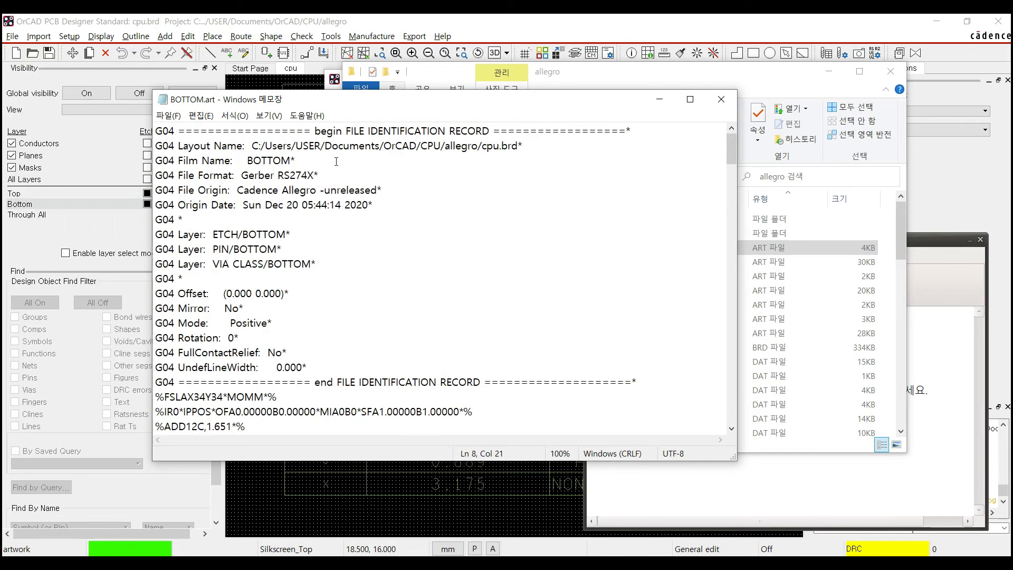
click(720, 99)
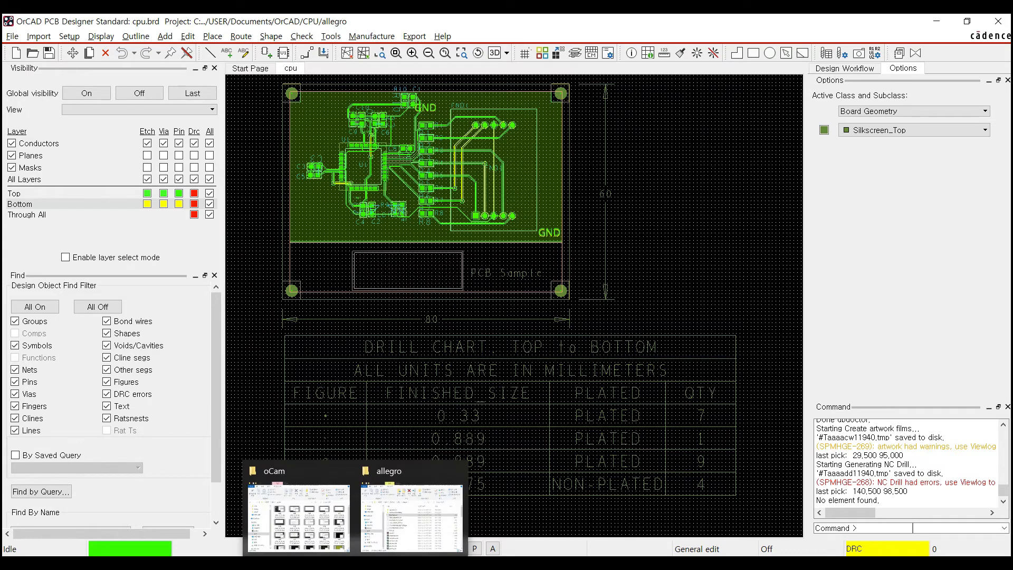
- Check the DRILLDRAWING.art file in the allegro folder, and return to the cpu board
click(375, 551)
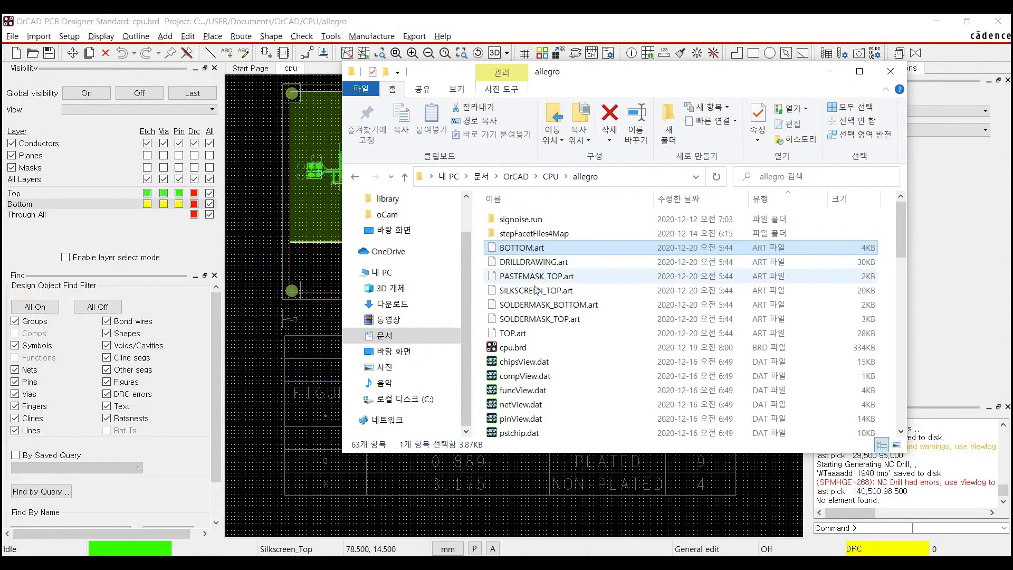
click(508, 267)
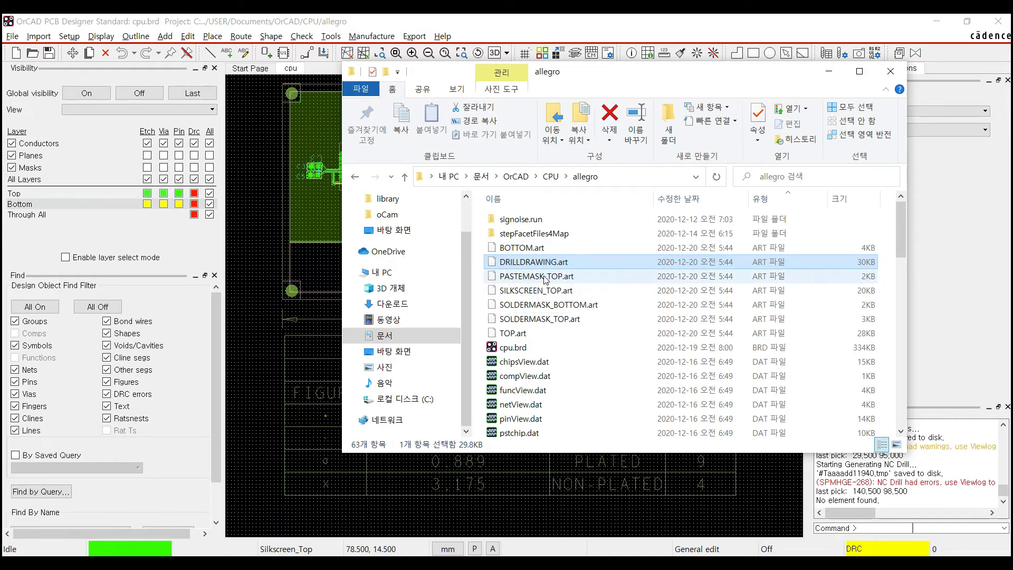
click(258, 199)
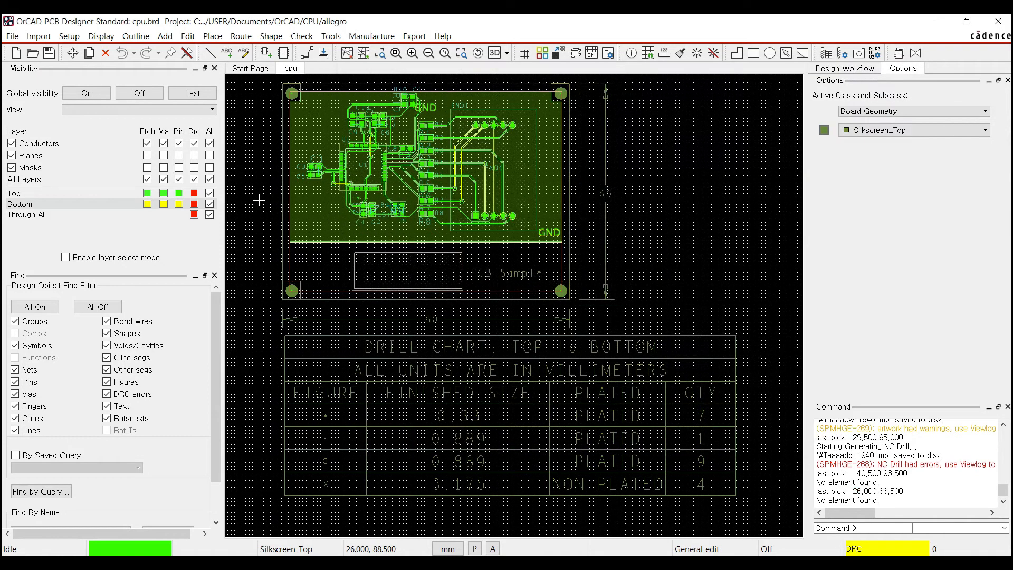
- Generate the NC drill file with the root file name cpu.drl, increasing tool sequence and layer-pair drilling
click(414, 37)
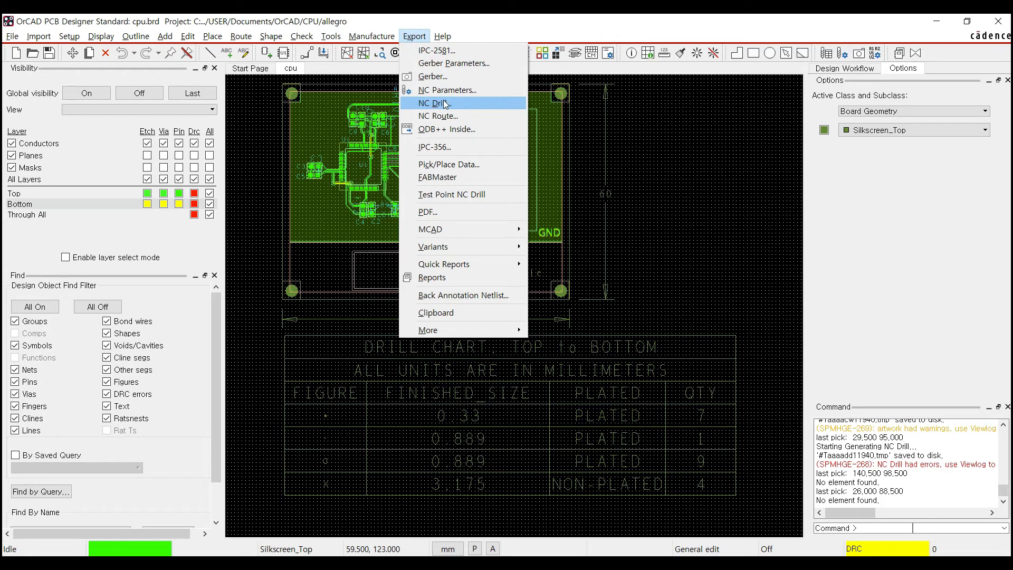
click(443, 103)
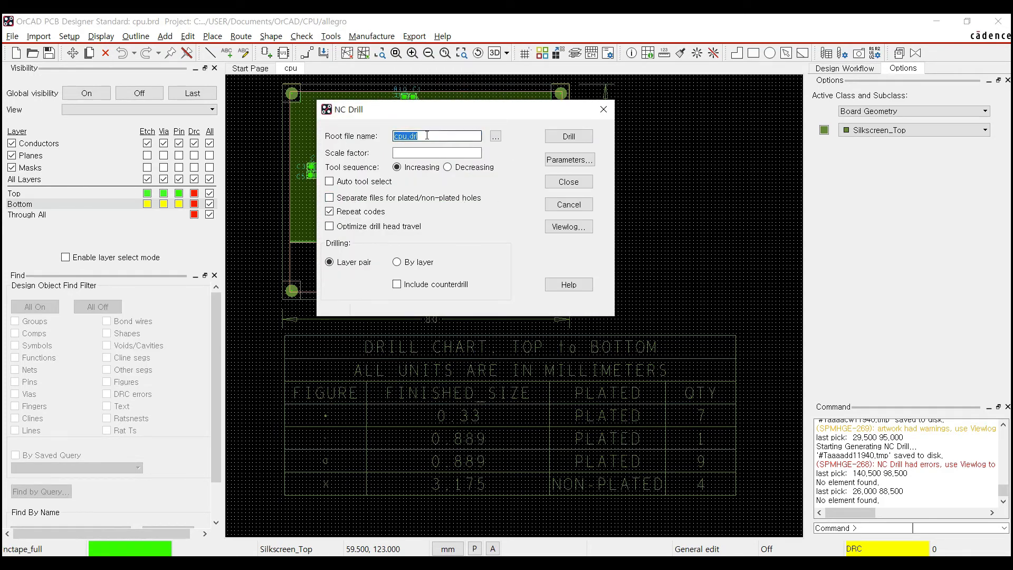
click(396, 137)
click(424, 138)
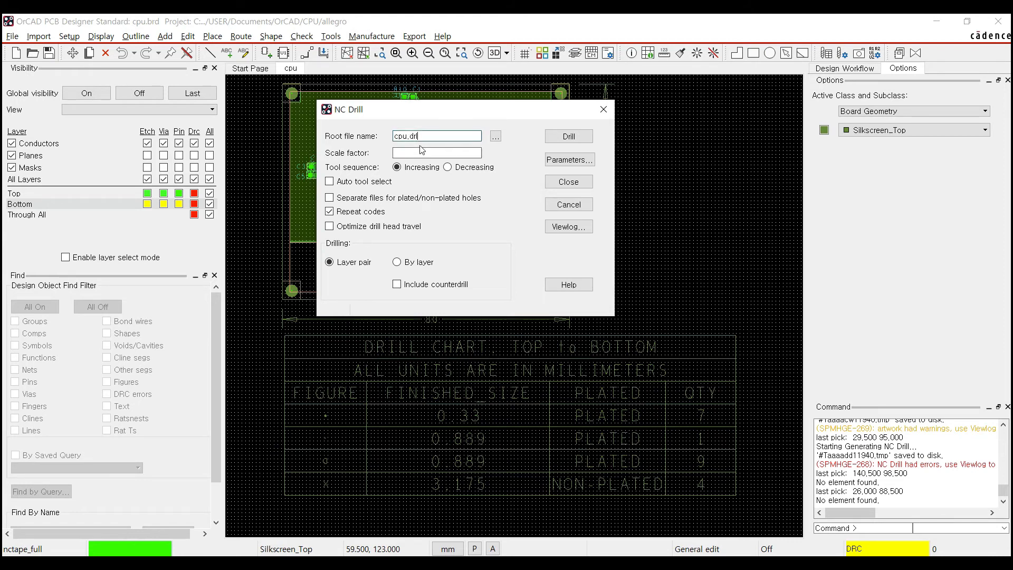
click(589, 137)
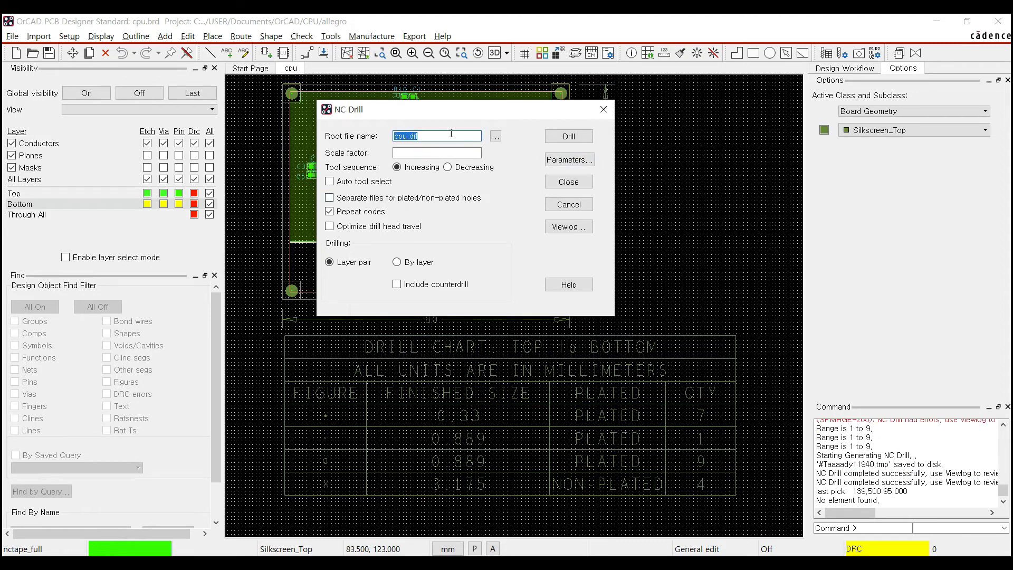
- Open the NC drill parameters and try an Excellon format of 2.5
click(559, 160)
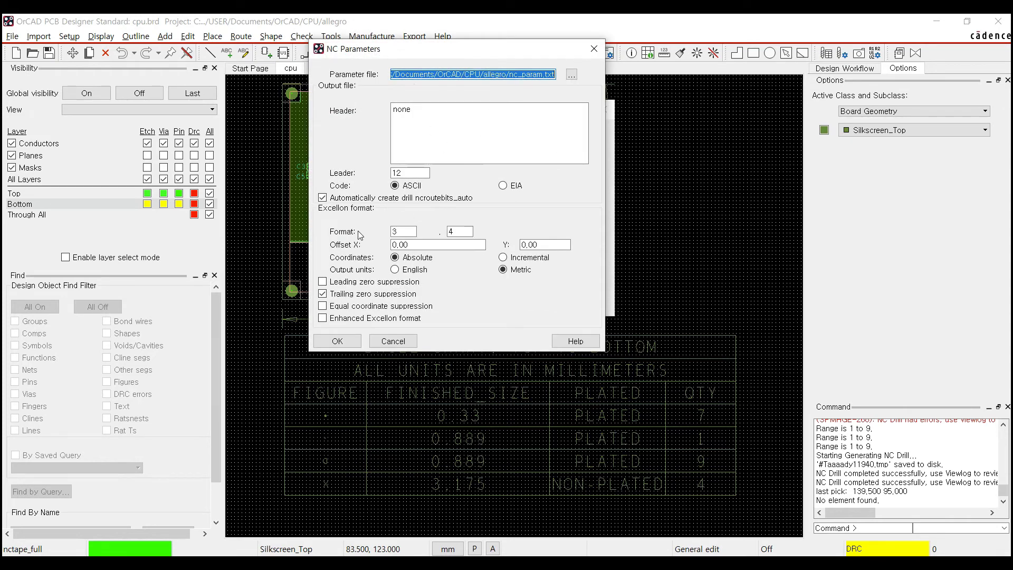
double_click(404, 232)
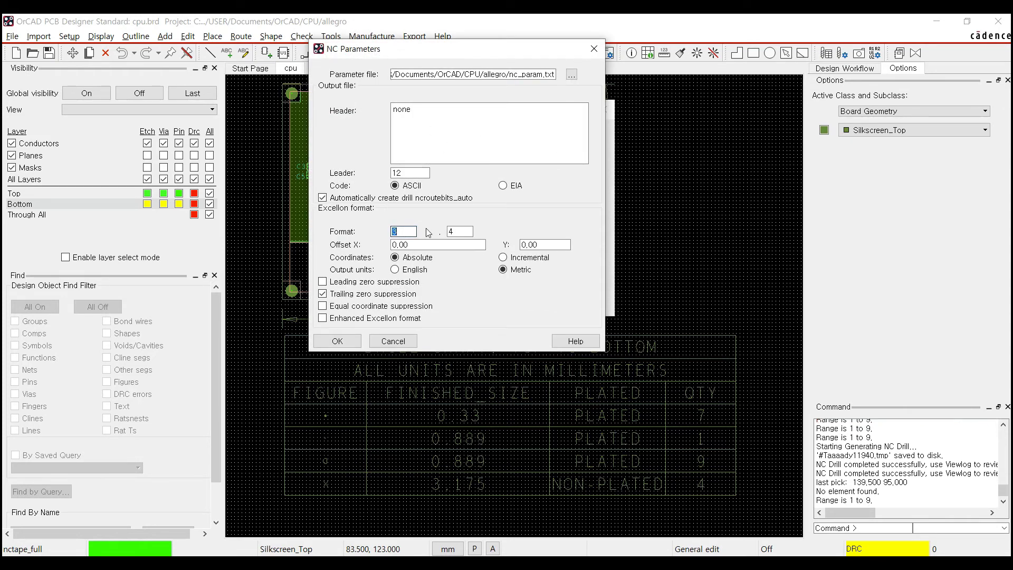
text(2)
double_click(460, 230)
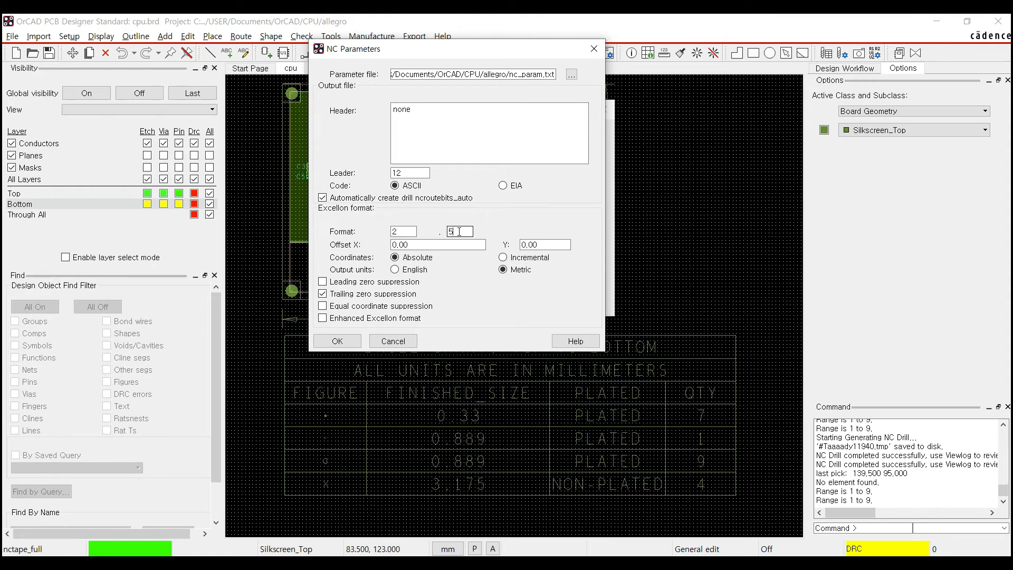
- Set the Excellon format to 3.4 and accept the NC parameters
double_click(404, 232)
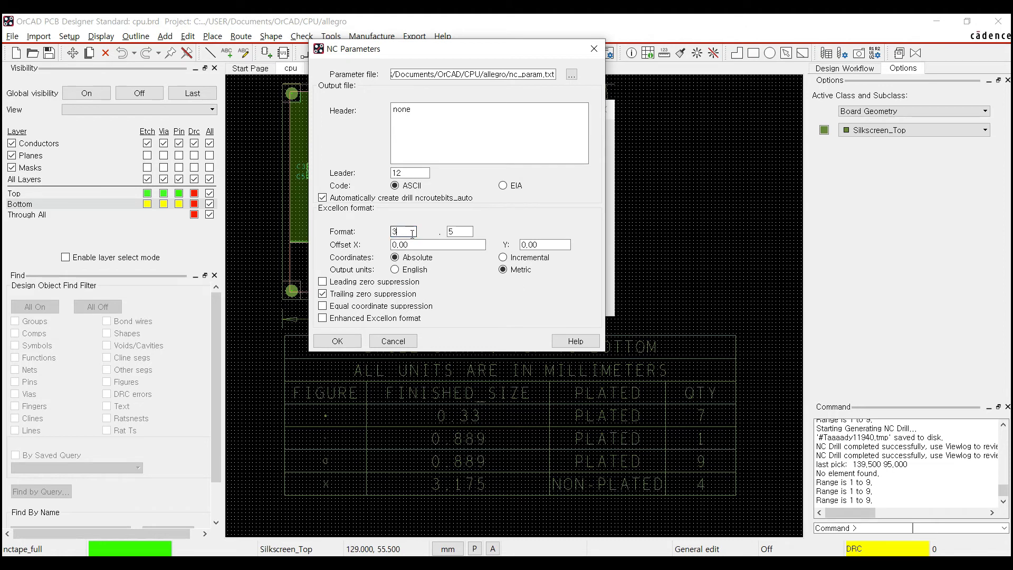
text(3)
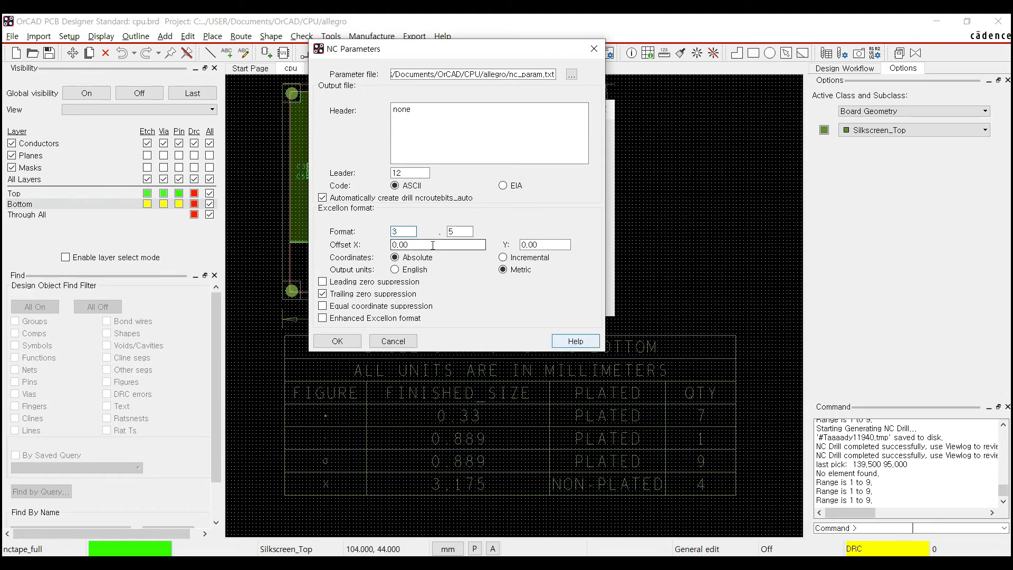
click(466, 231)
double_click(464, 232)
text(4)
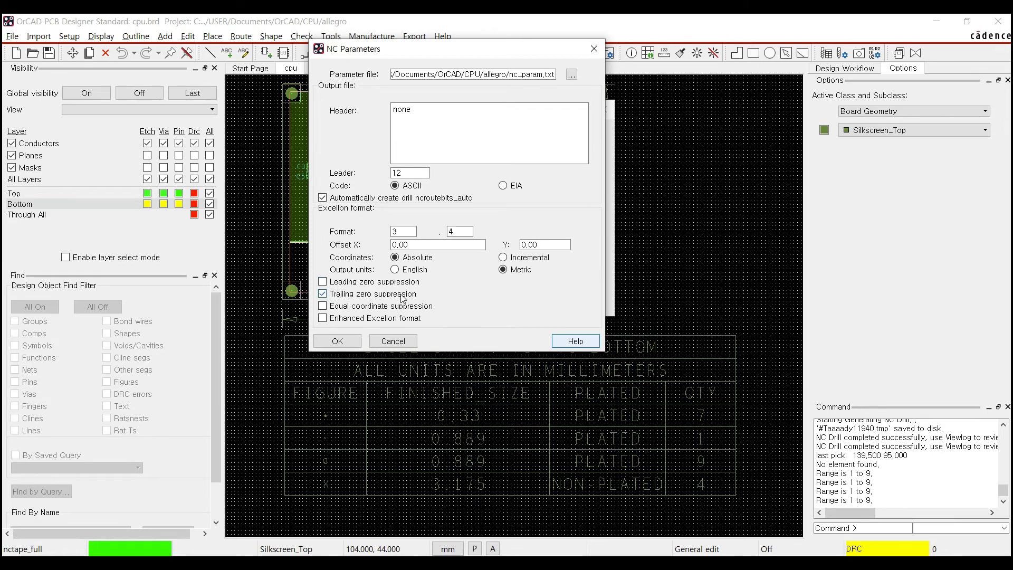
click(346, 342)
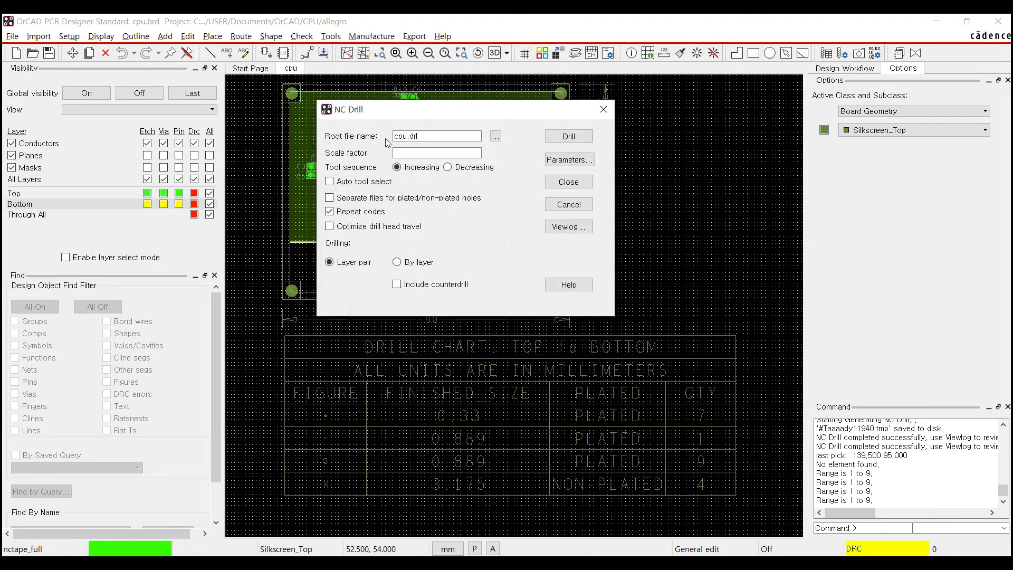
- Save the NC drill output as cpu.drl in the allegro folder and generate the drill file
double_click(422, 135)
click(430, 133)
click(495, 136)
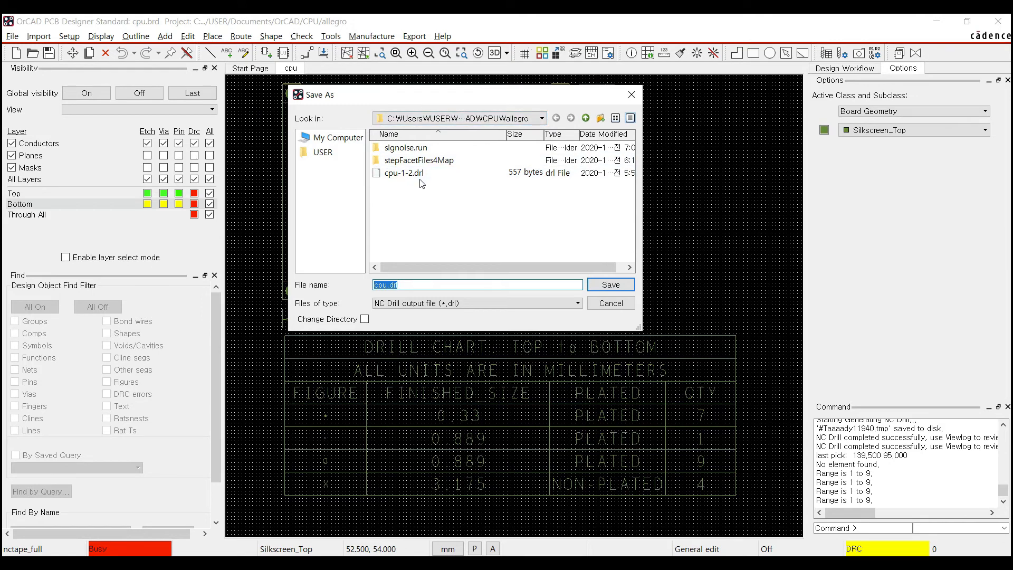
click(604, 290)
click(580, 138)
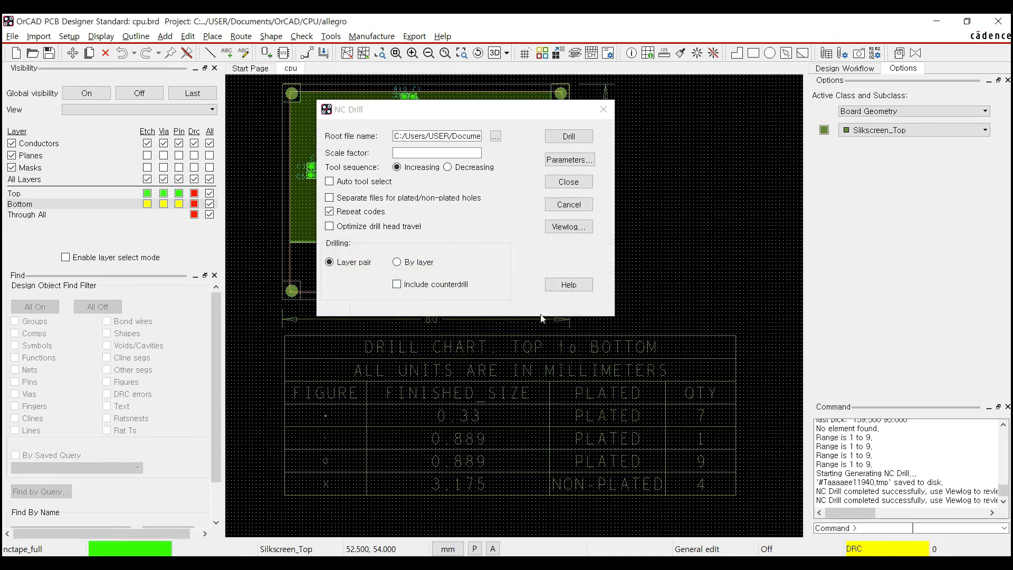
- Close the NC Drill dialog and locate the drill file cpu-1-2.drl in the allegro project folder
click(604, 109)
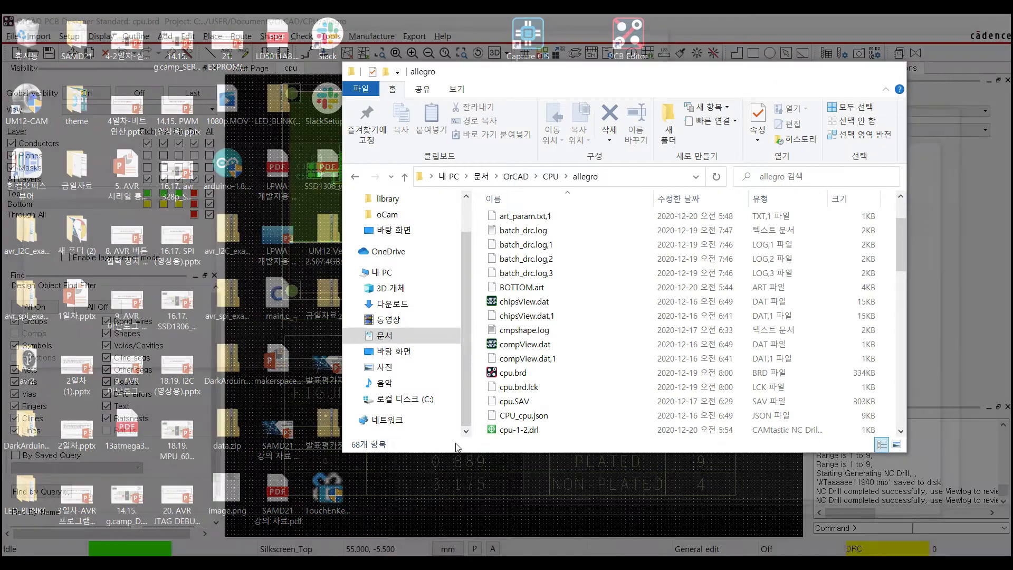
click(411, 501)
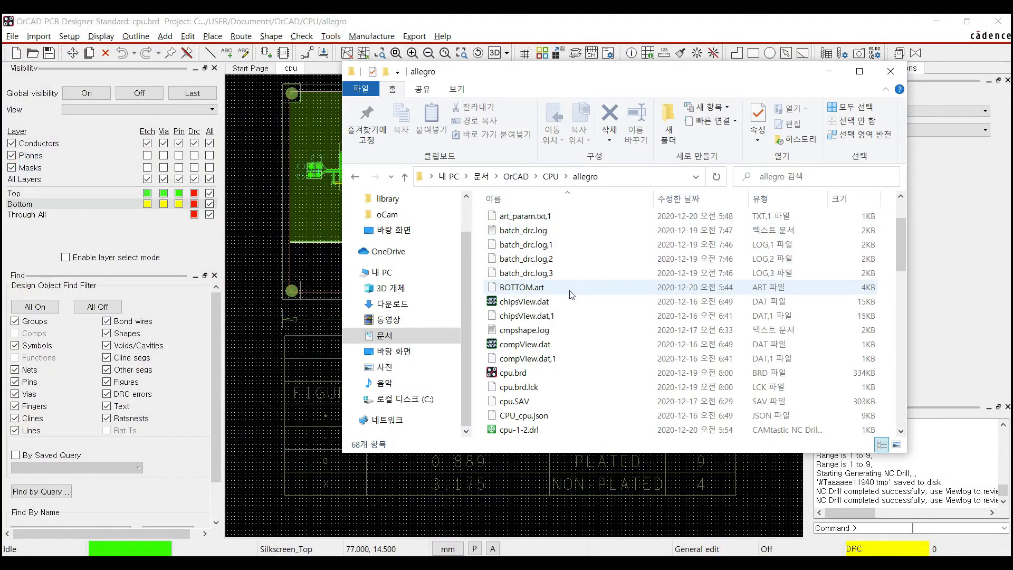
scroll(570, 295, down, 2)
click(525, 347)
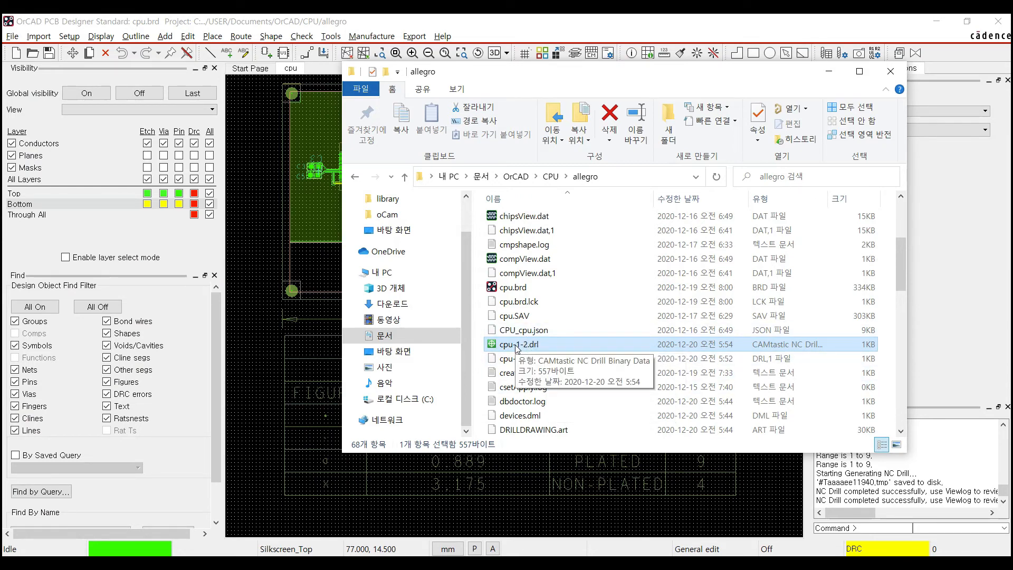
- Start Notepad and open cpu-1-2.drl from the allegro folder in it
key(super)
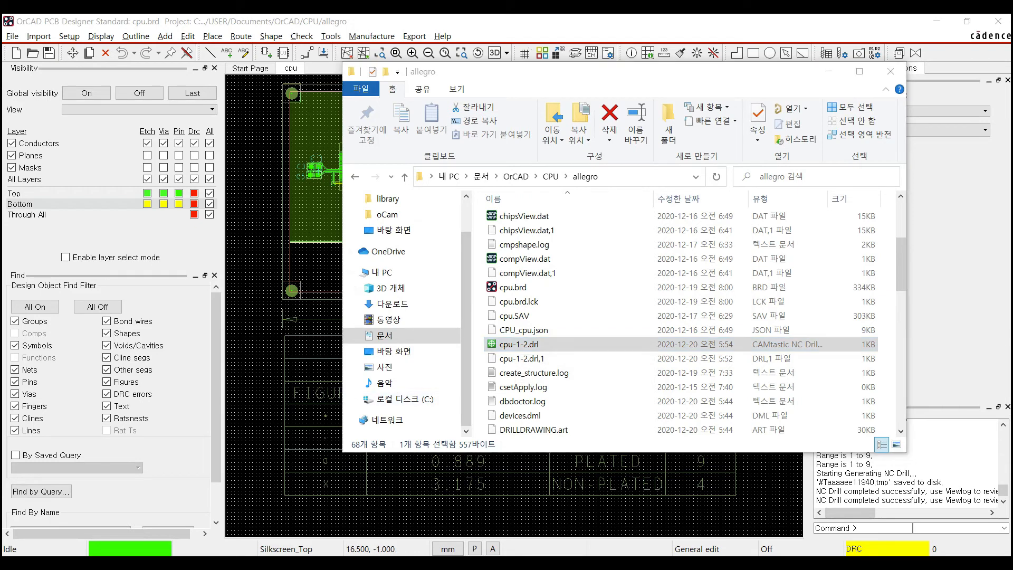
text(notep)
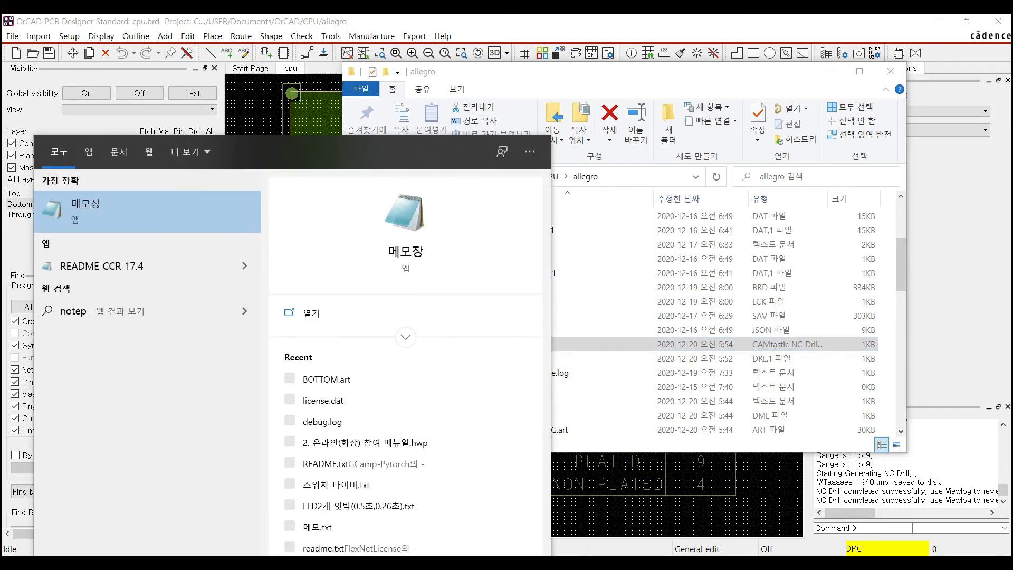
key(Return)
drag(773, 346, 582, 337)
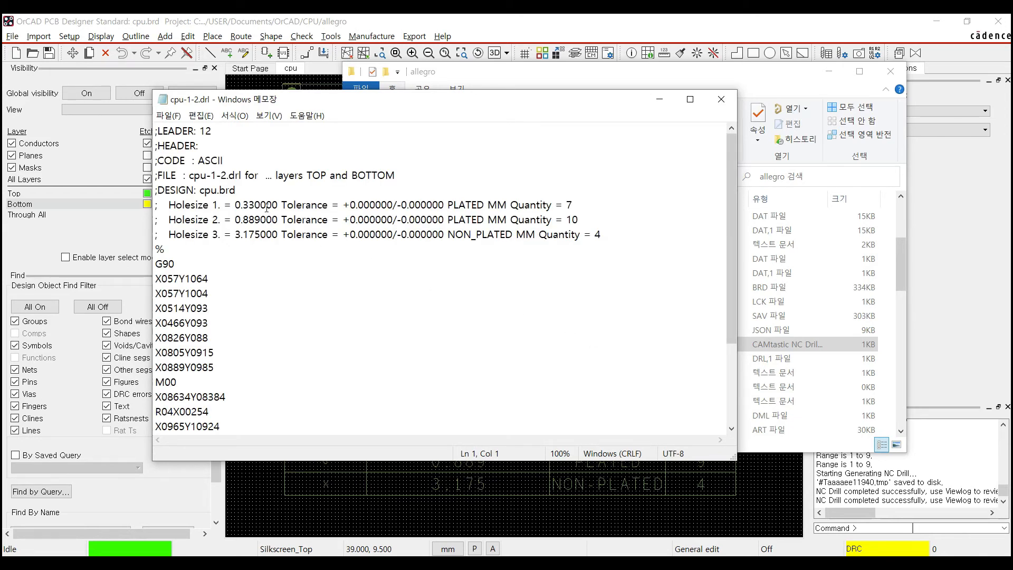
- Examine the hole sizes, quantities and drill coordinates in cpu-1-2.drl, and return to the PCB editor
scroll(266, 207, down, 3)
scroll(266, 207, up, 2)
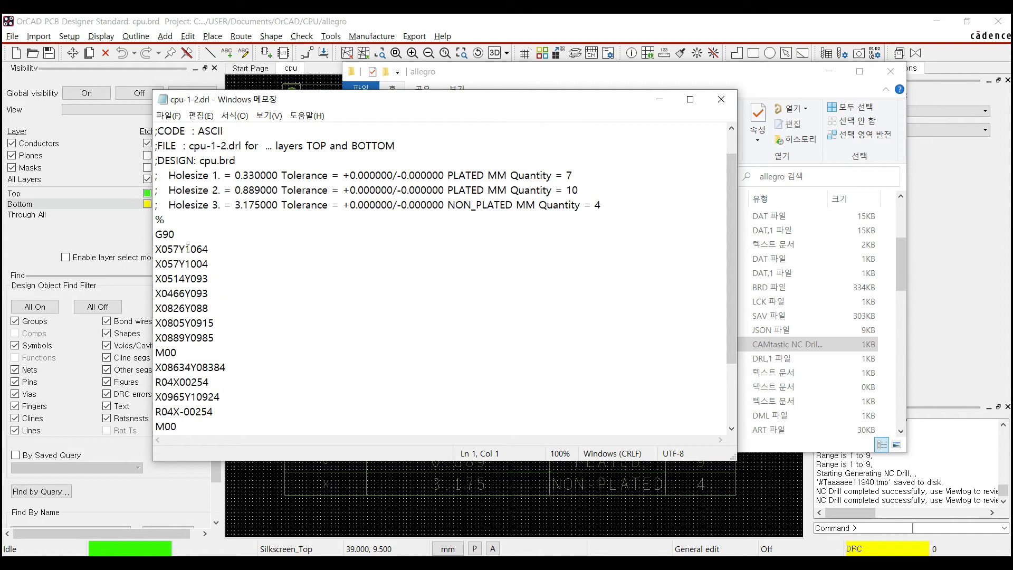
drag(167, 249, 162, 249)
click(327, 248)
scroll(330, 283, down, 2)
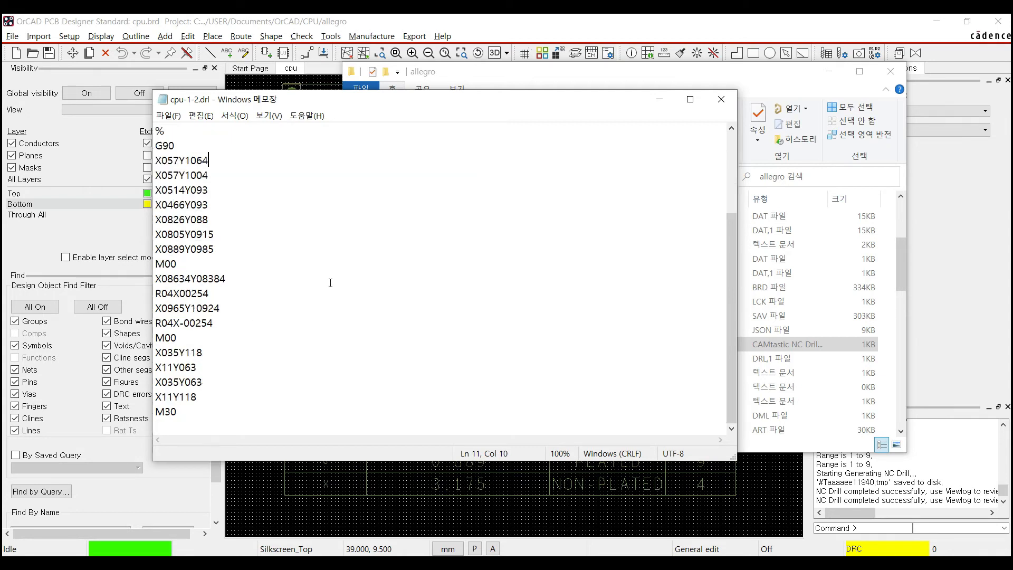
scroll(327, 269, up, 3)
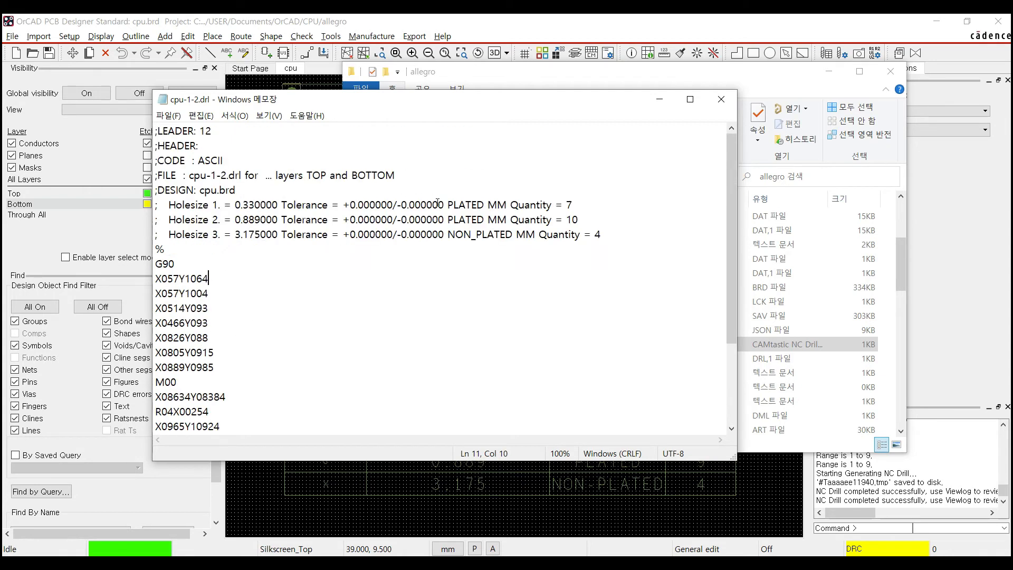
click(496, 33)
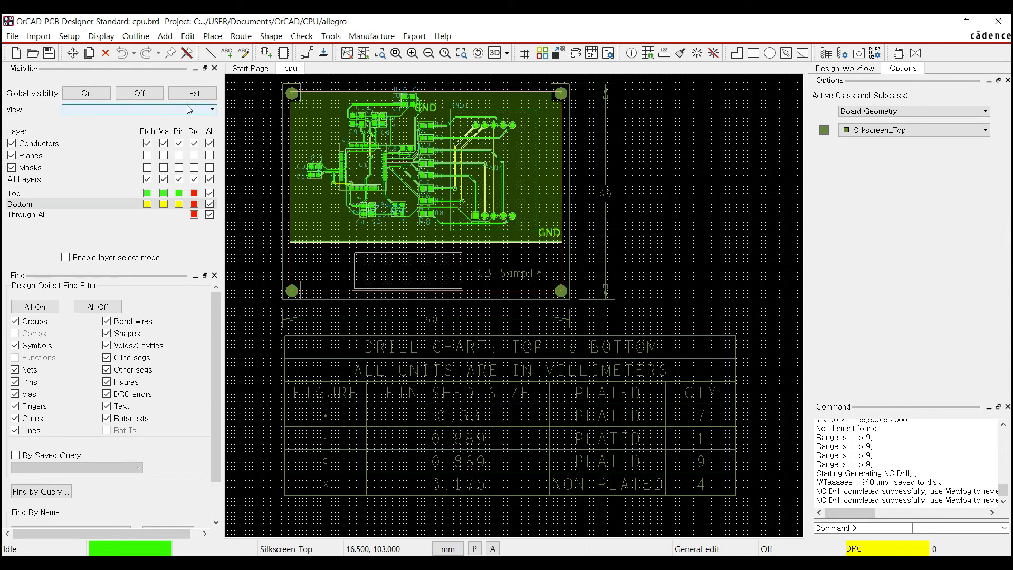
- Display the TOP, BOTTOM, PASTEMASK_TOP and SOLDERMASK_BOTTOM films one after another on the board
click(214, 110)
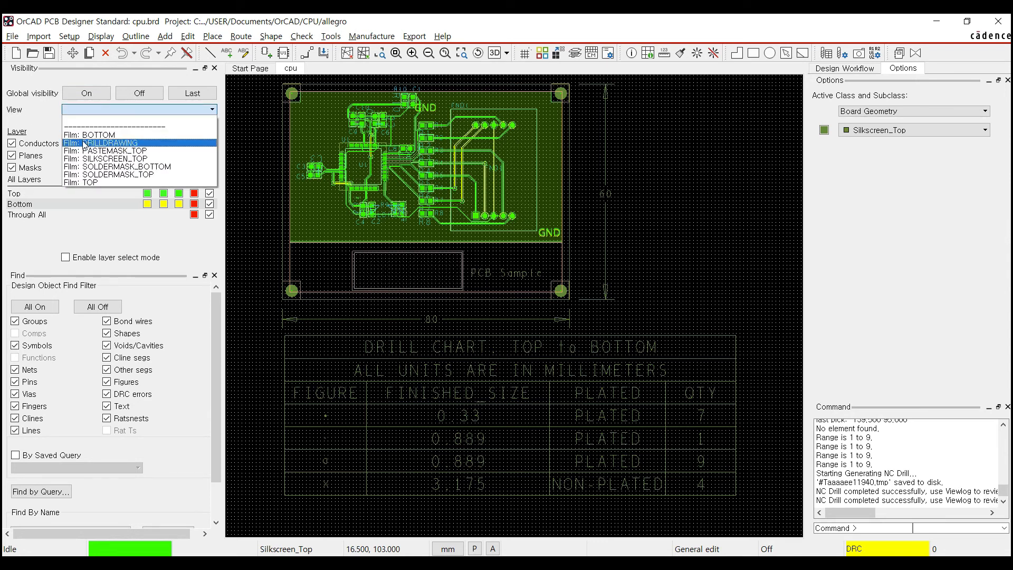
click(98, 183)
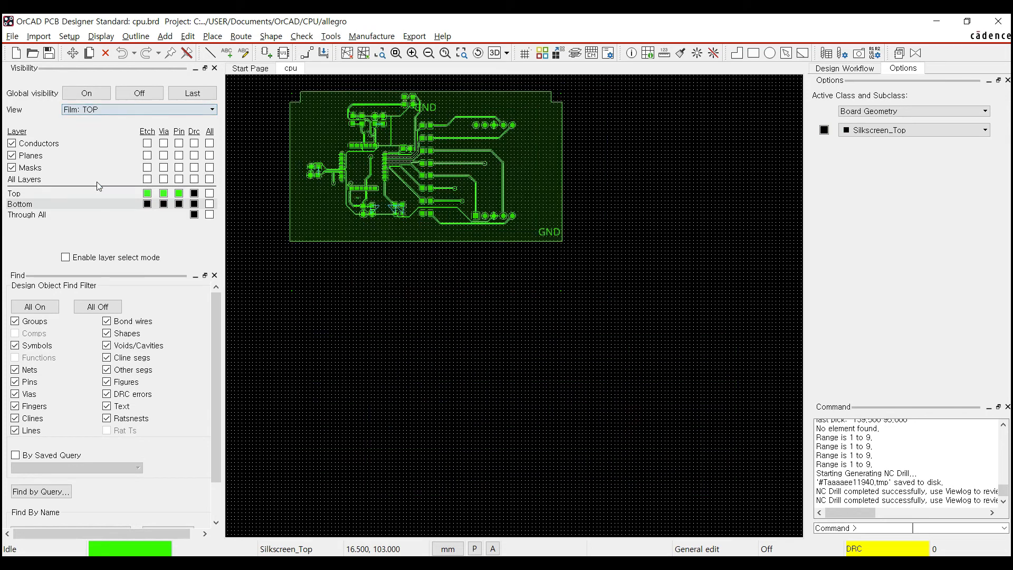
click(115, 109)
click(108, 125)
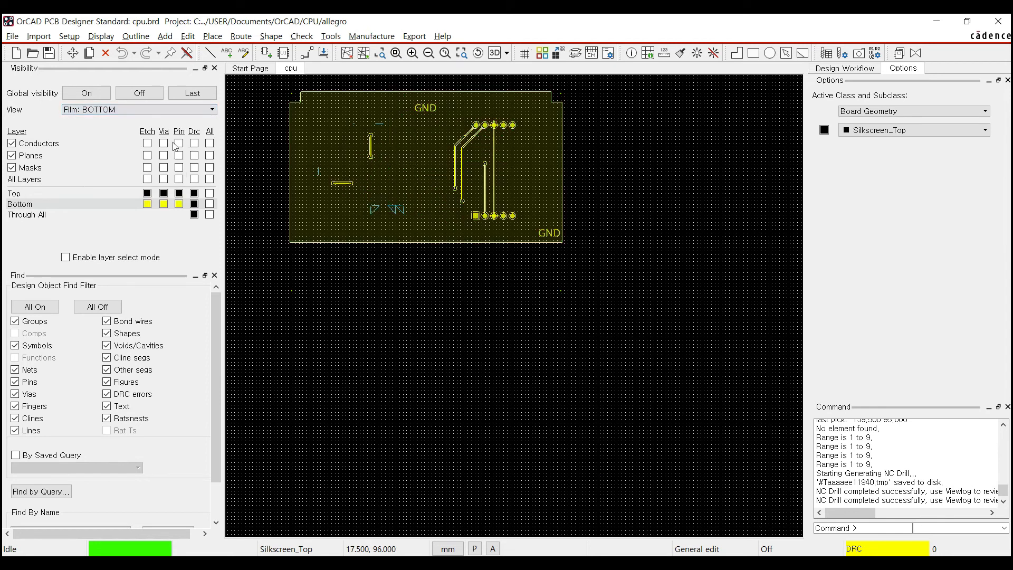
click(152, 111)
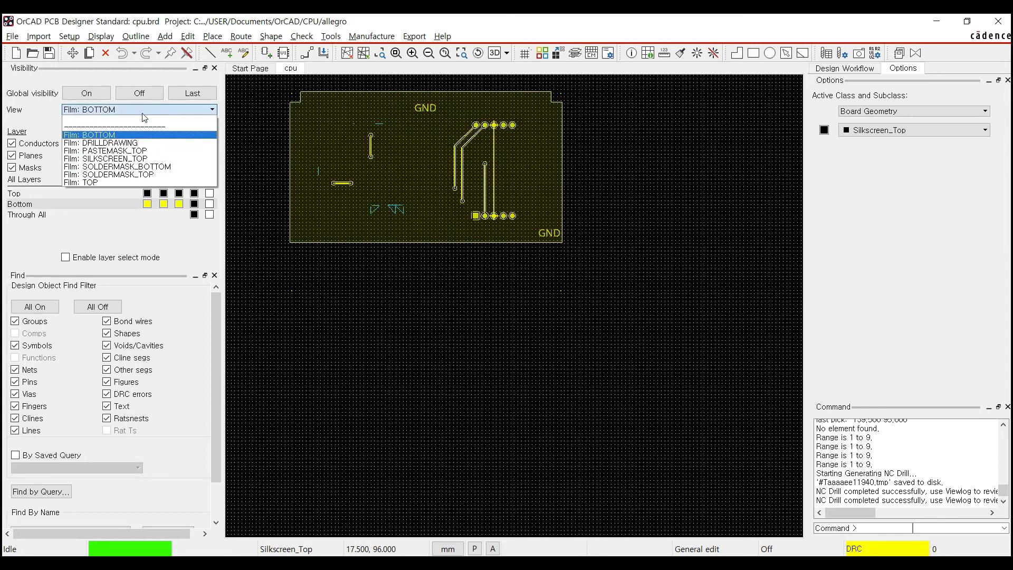
click(125, 149)
click(138, 110)
click(115, 163)
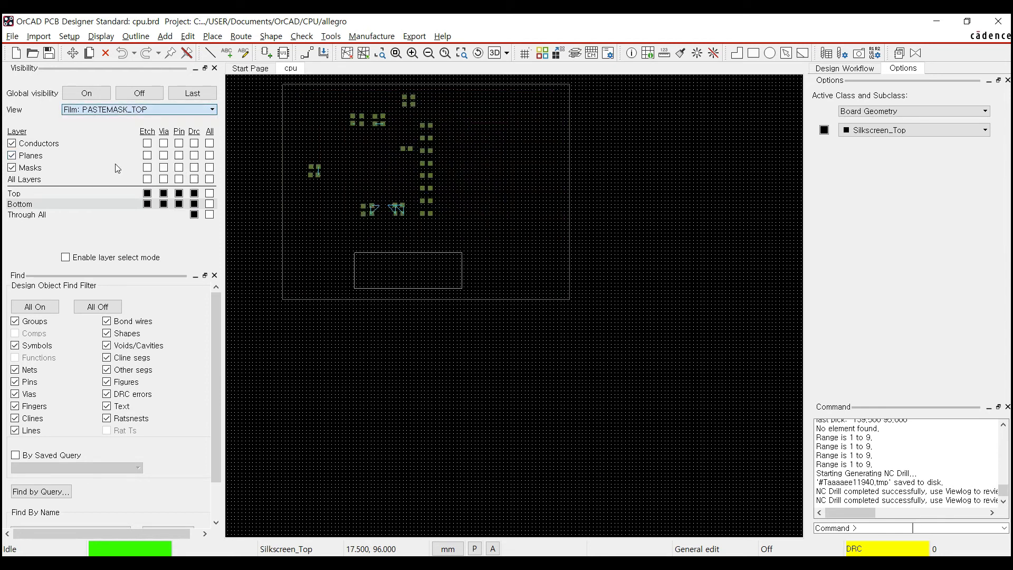
- Compare the TOP and BOTTOM copper films by switching between them, and finish on the TOP film
click(95, 110)
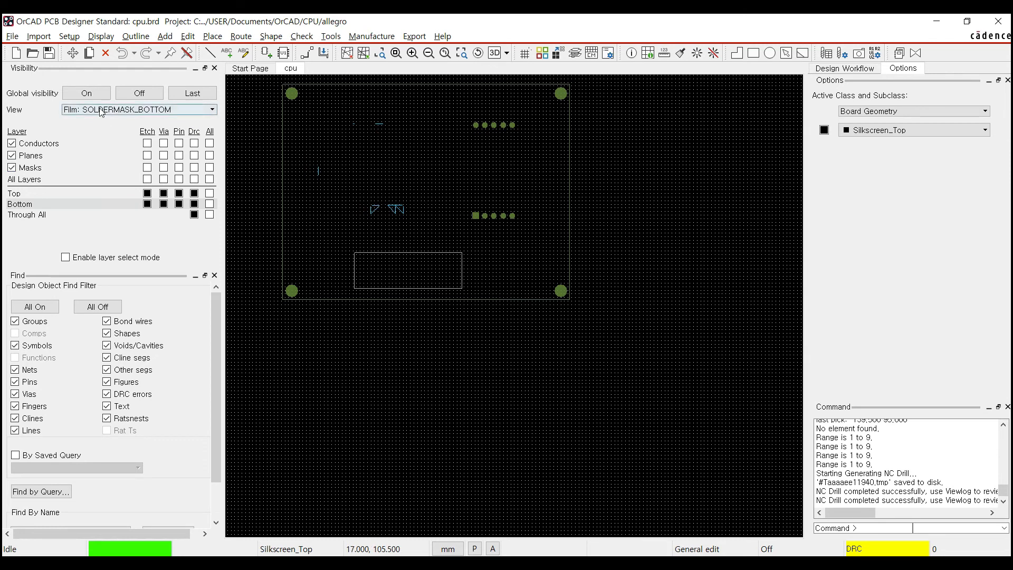
click(94, 182)
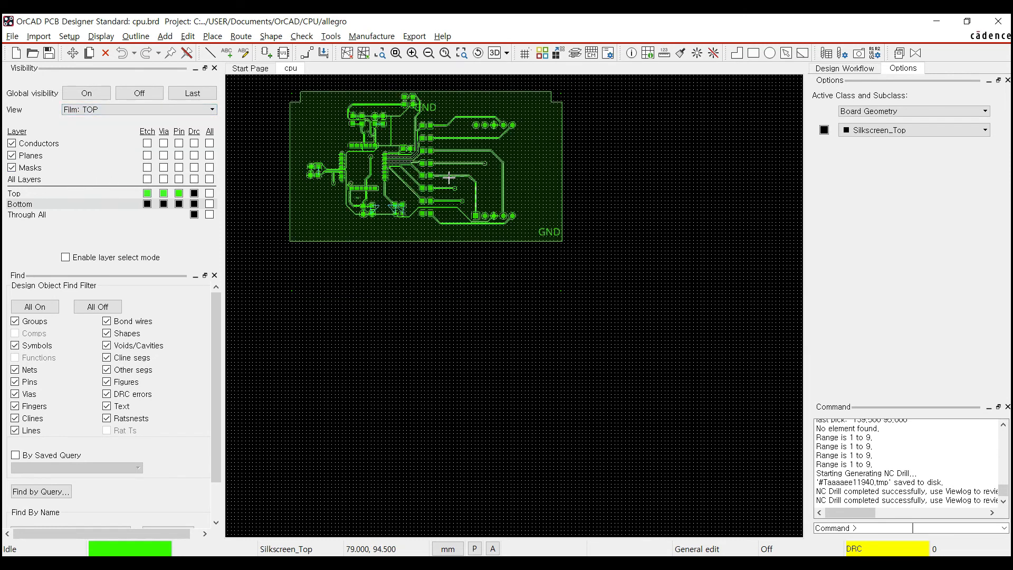
click(106, 109)
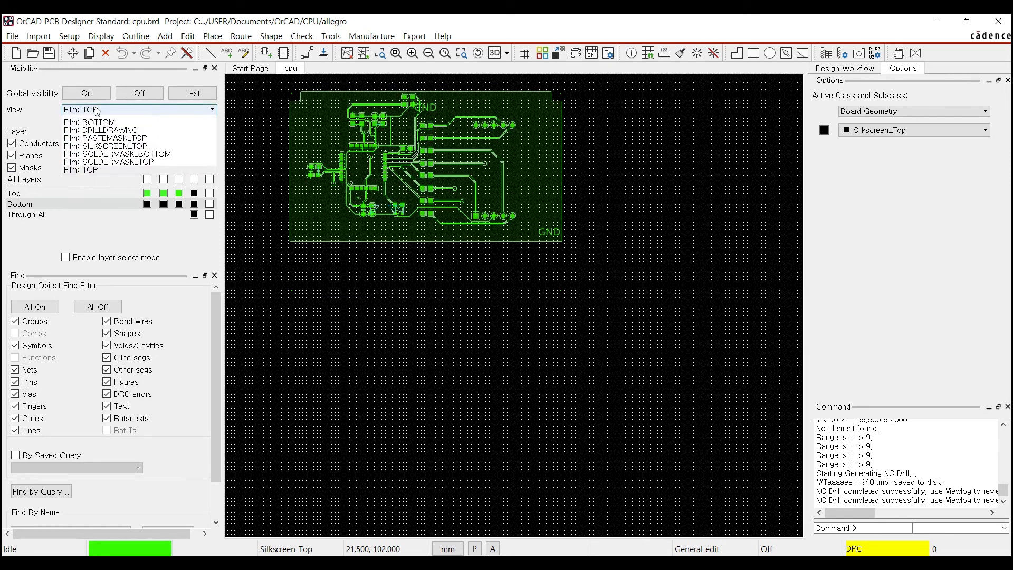
click(97, 135)
click(106, 109)
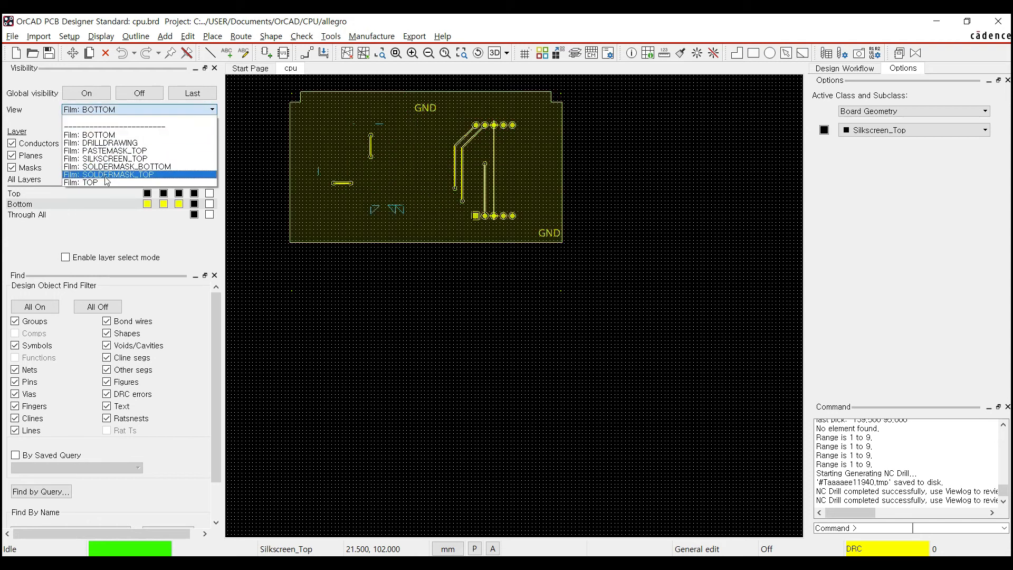
click(100, 183)
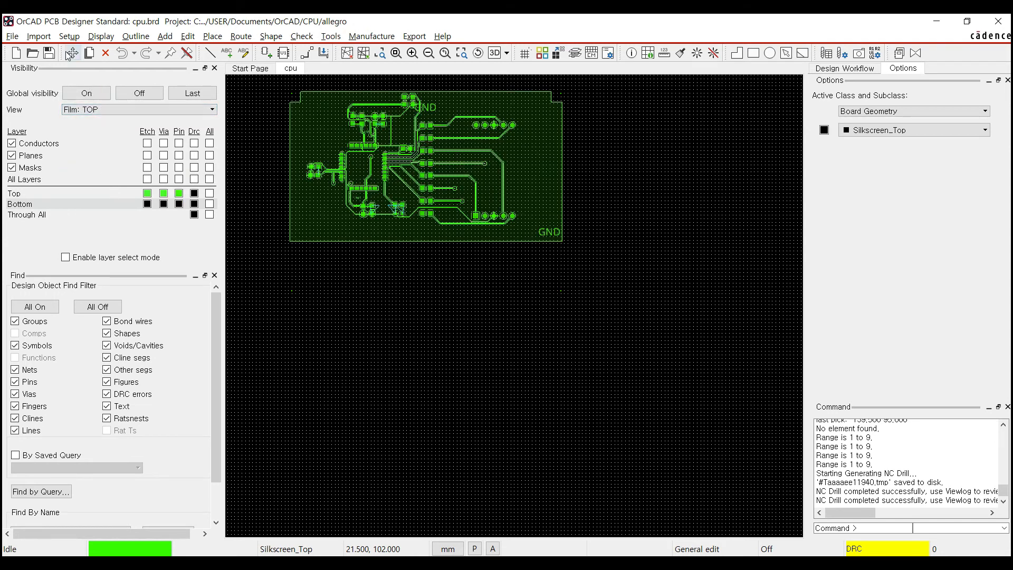
- Open the print settings for the TOP film and leave them without printing
click(11, 36)
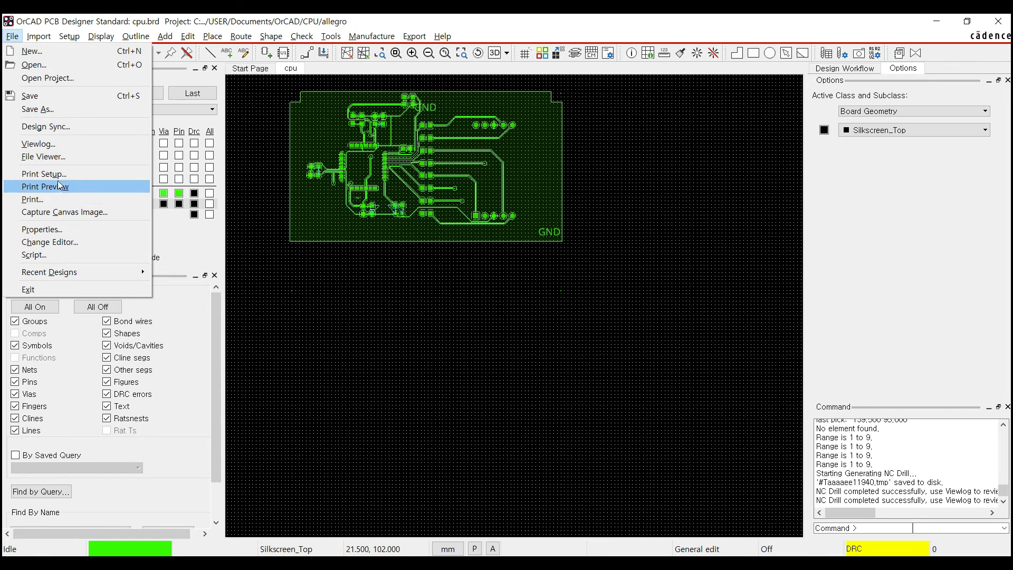
click(60, 200)
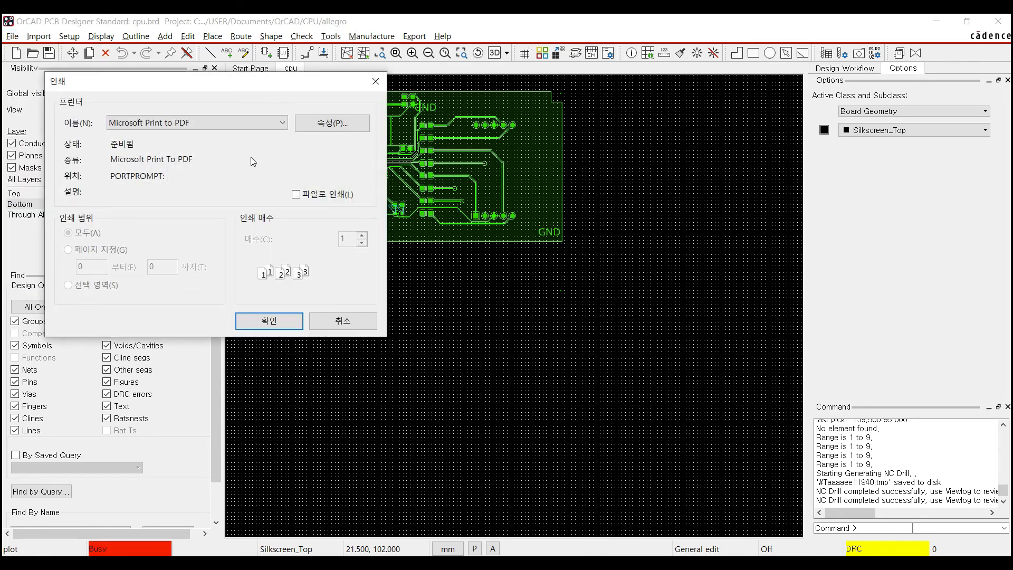
click(354, 313)
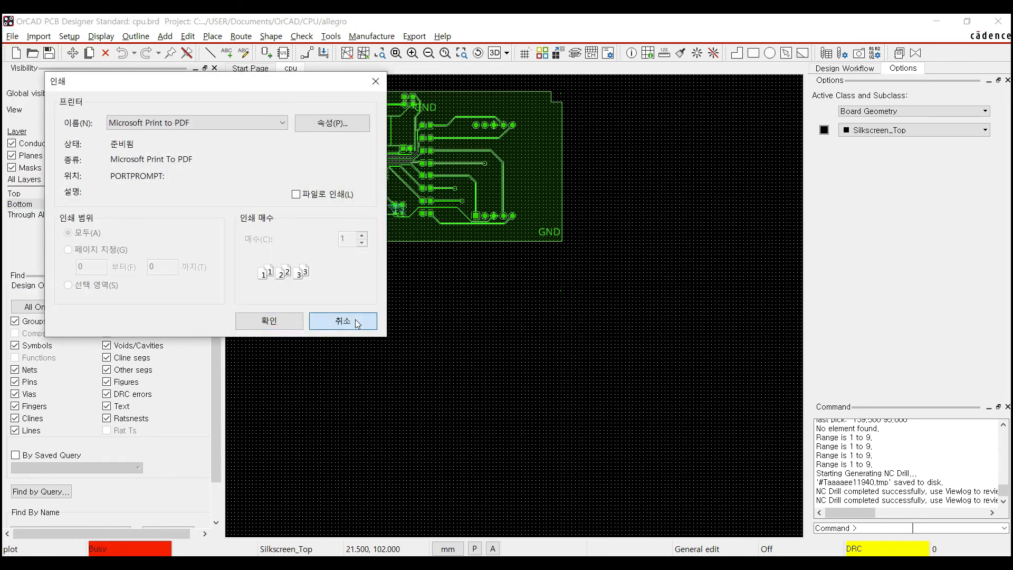
click(7, 39)
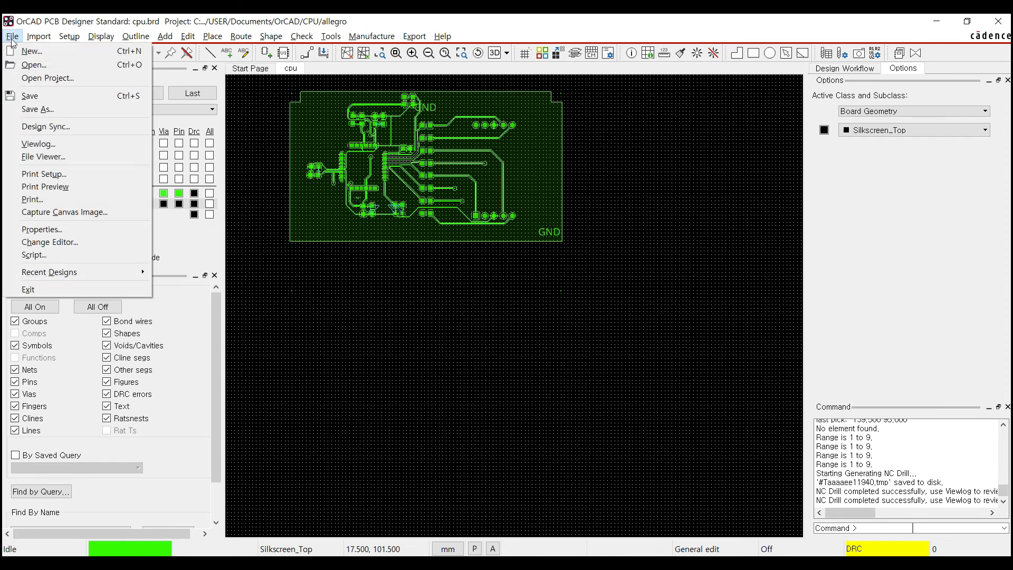
click(239, 187)
- Show the BOTTOM film, open its print settings and leave them without printing
click(138, 110)
click(126, 135)
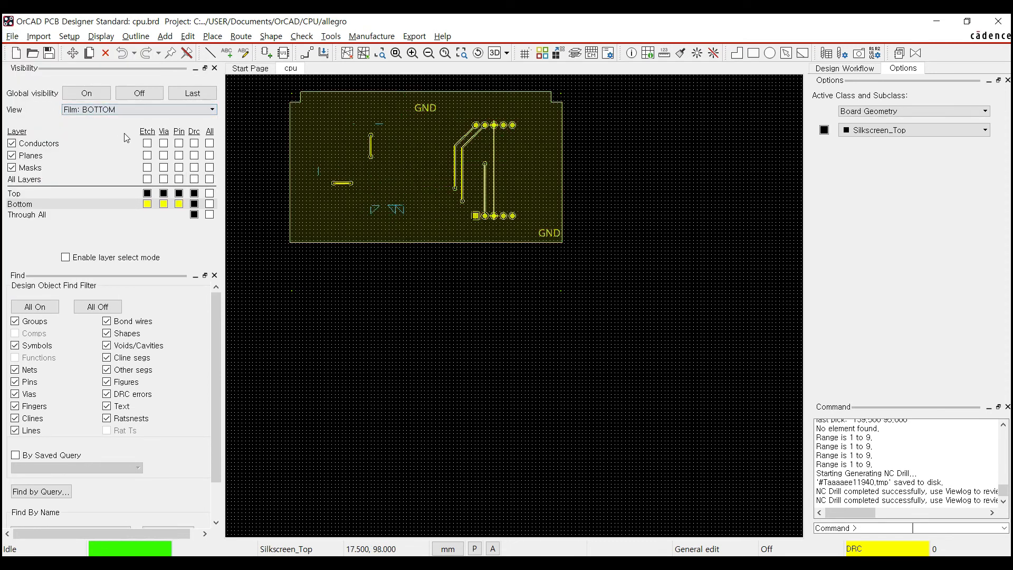
click(12, 37)
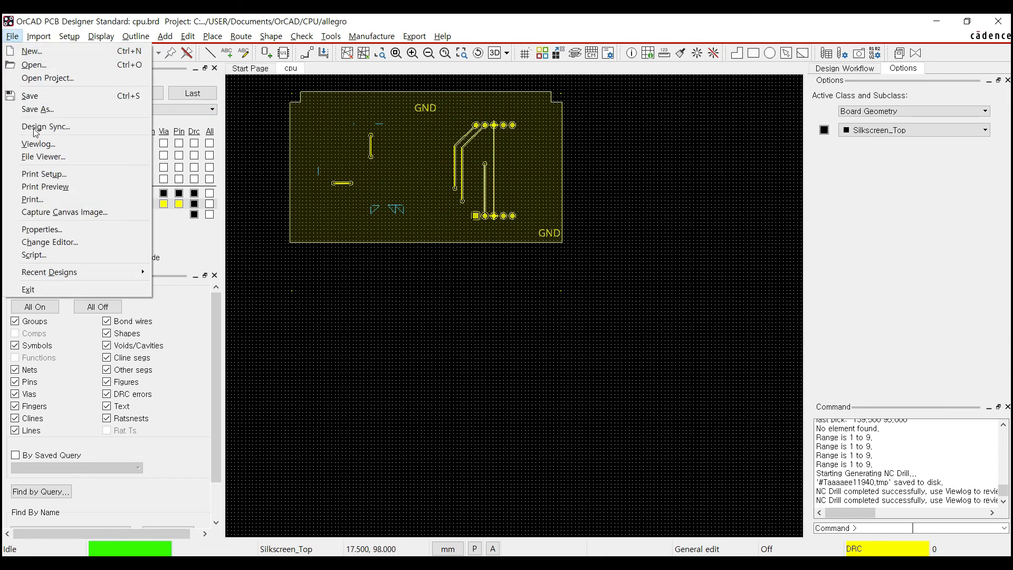
click(55, 199)
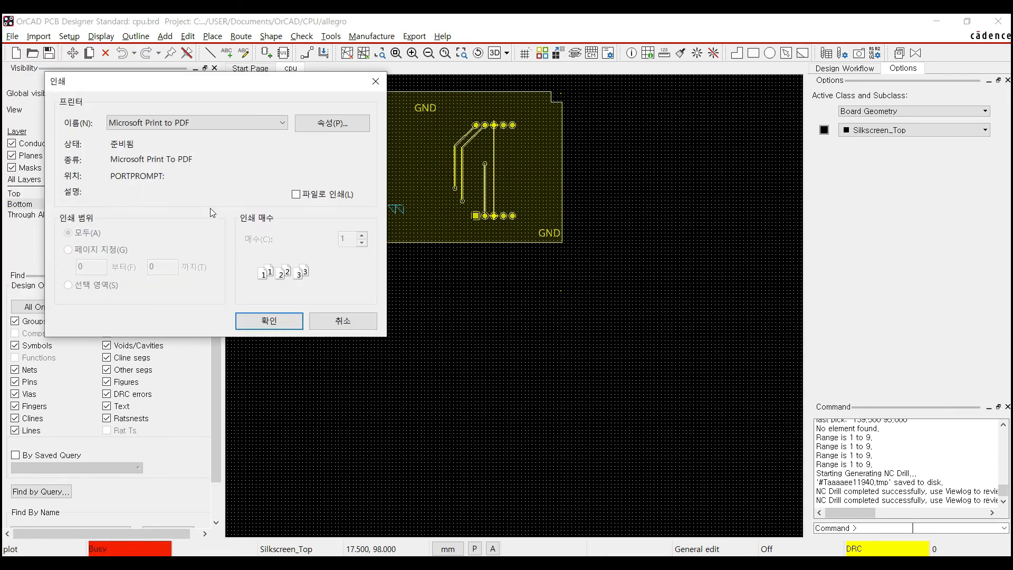
click(343, 320)
- Try to open a print preview of the BOTTOM film and dismiss the message
click(12, 35)
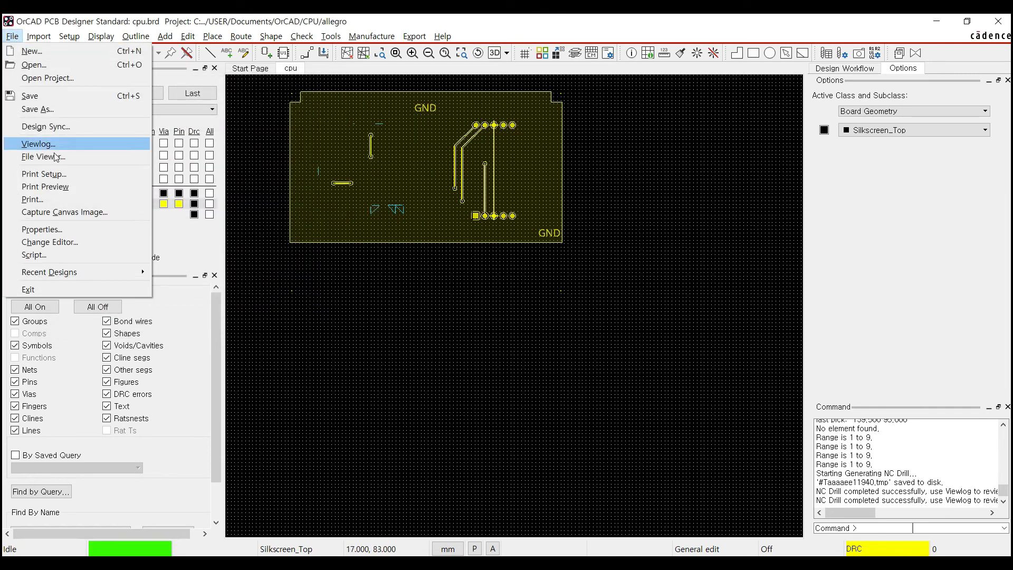
click(81, 191)
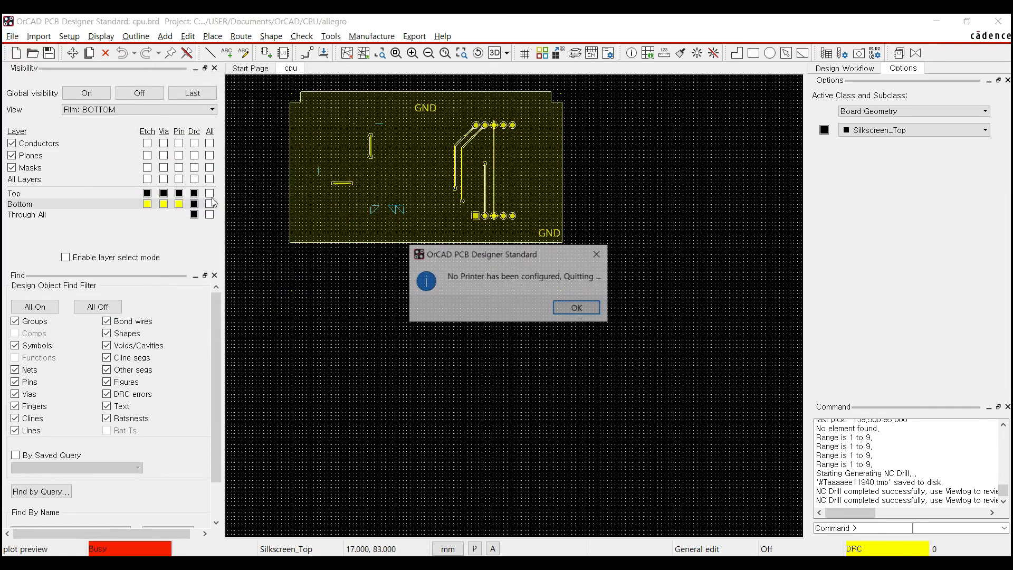
click(591, 313)
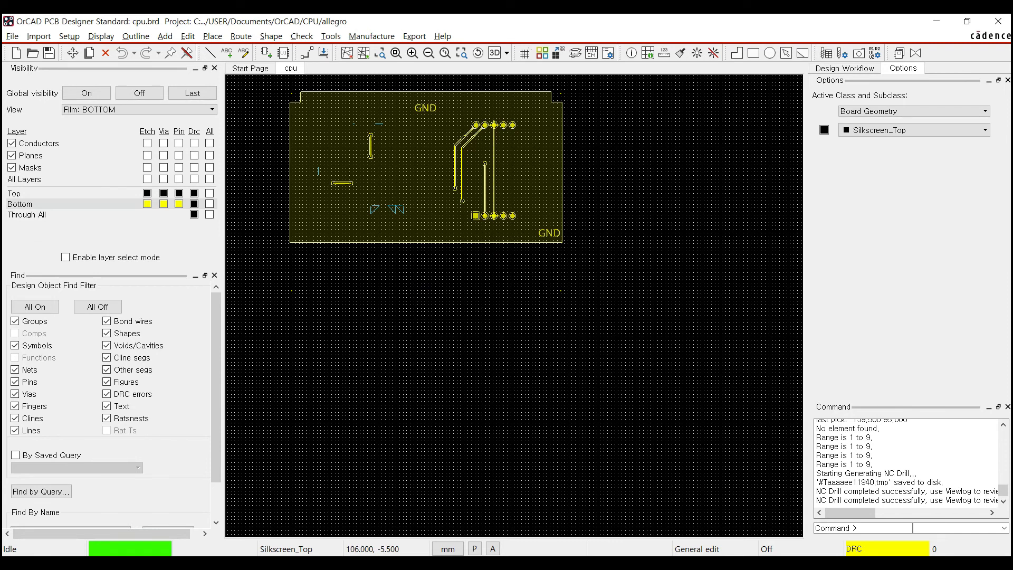
click(467, 302)
click(505, 307)
- Export the pick-and-place data to place_txt.txt in the allegro folder, using the symbol origin and version 2 format
click(423, 38)
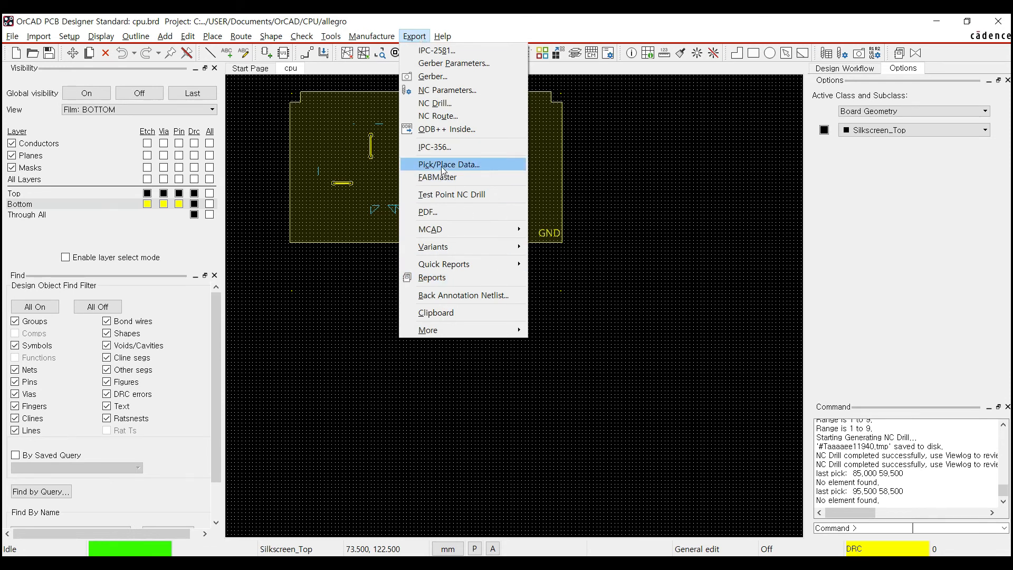
click(468, 165)
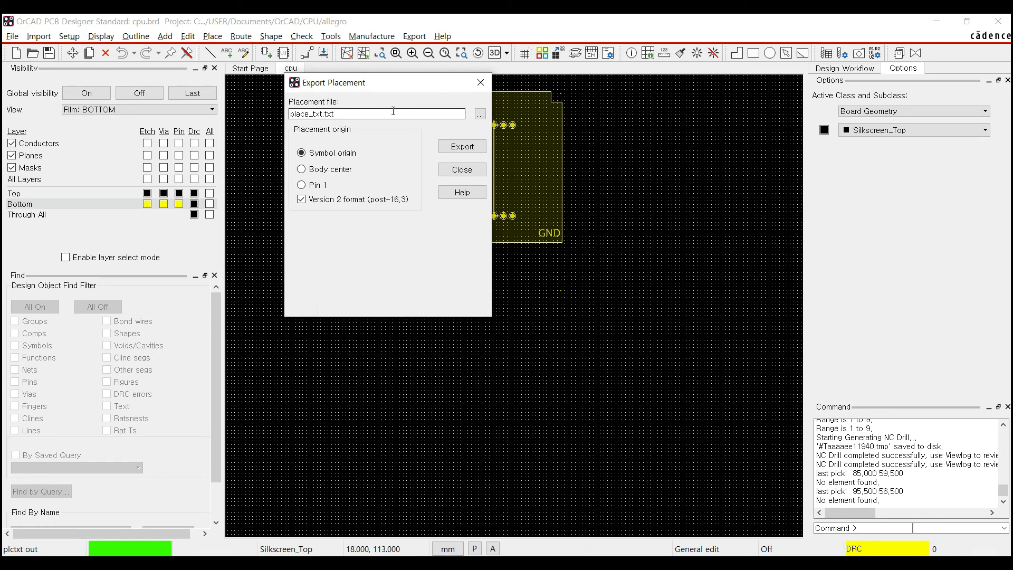
click(480, 114)
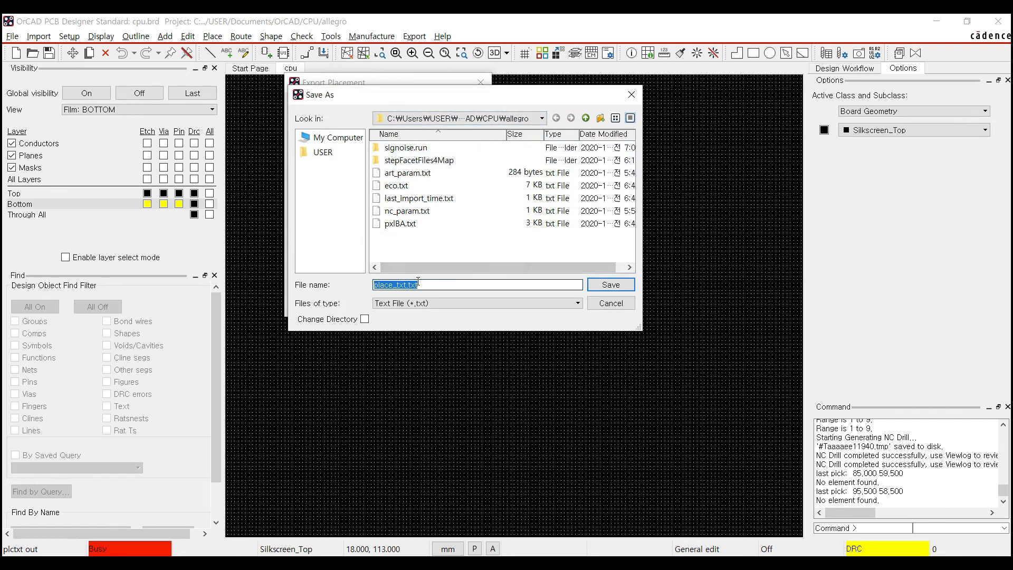
click(610, 285)
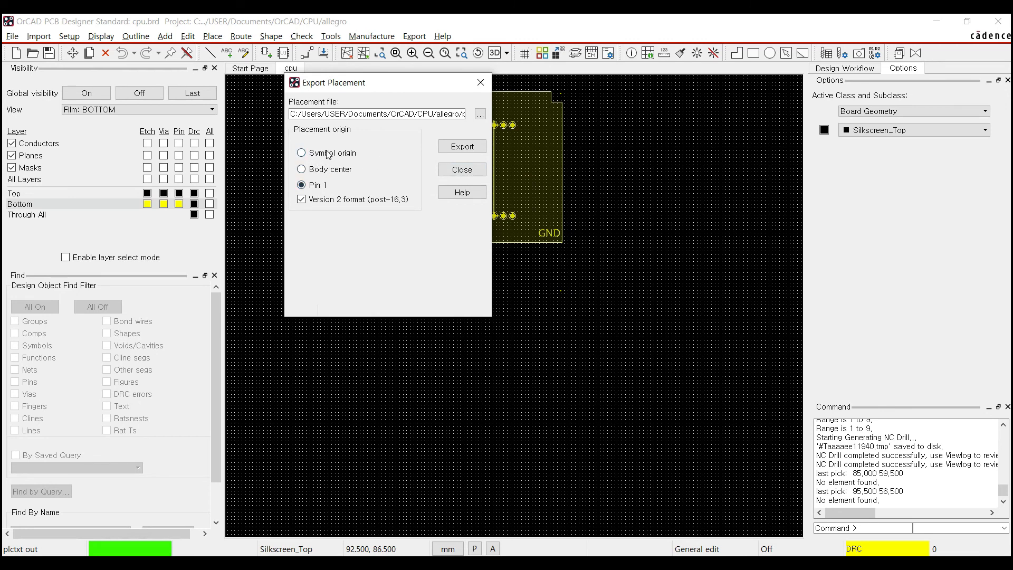
click(318, 169)
click(455, 148)
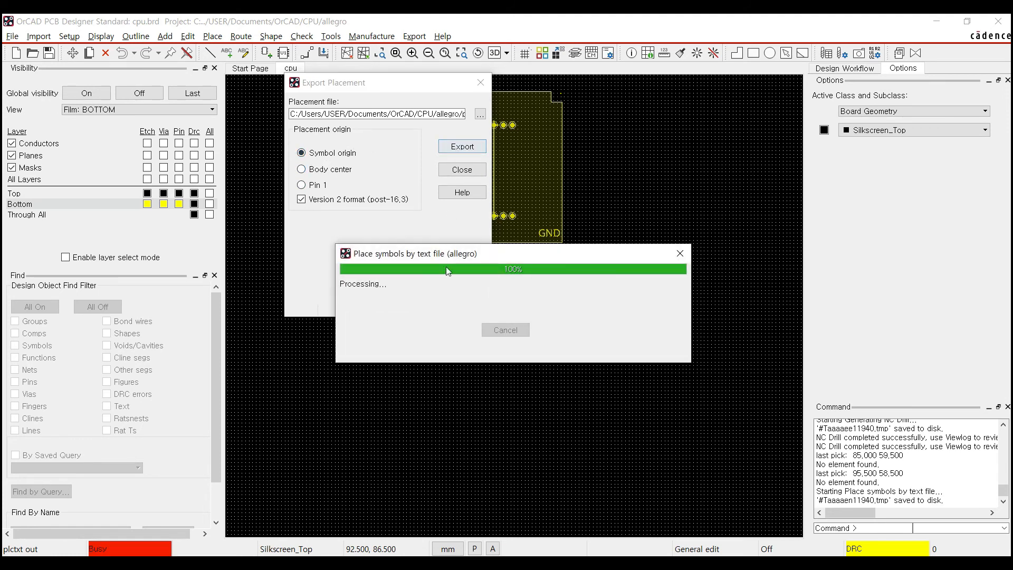
- Switch to the allegro folder in File Explorer, open the exported place_txt.txt and read through its placement list
click(375, 554)
click(395, 518)
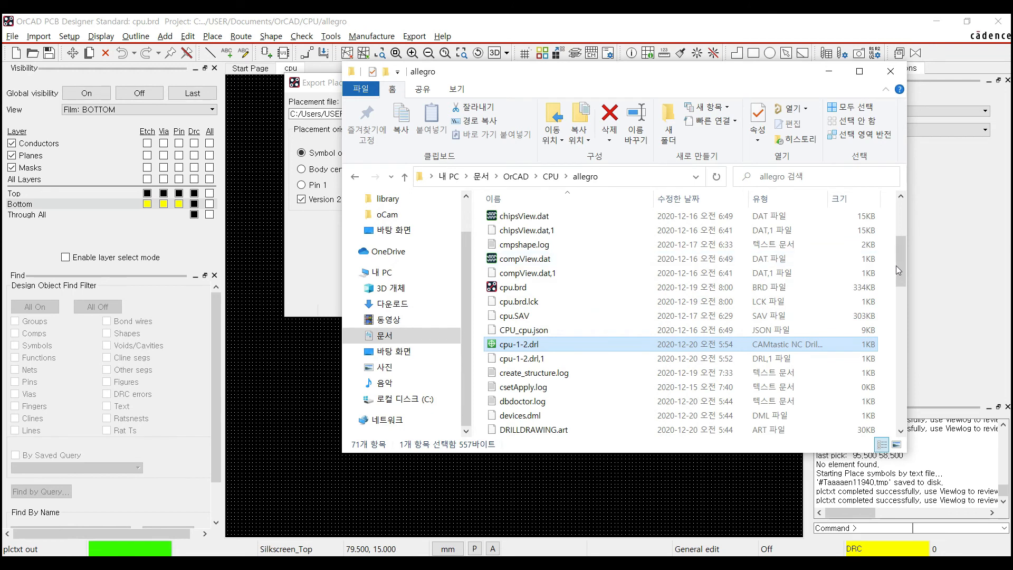
drag(895, 266, 906, 379)
click(534, 349)
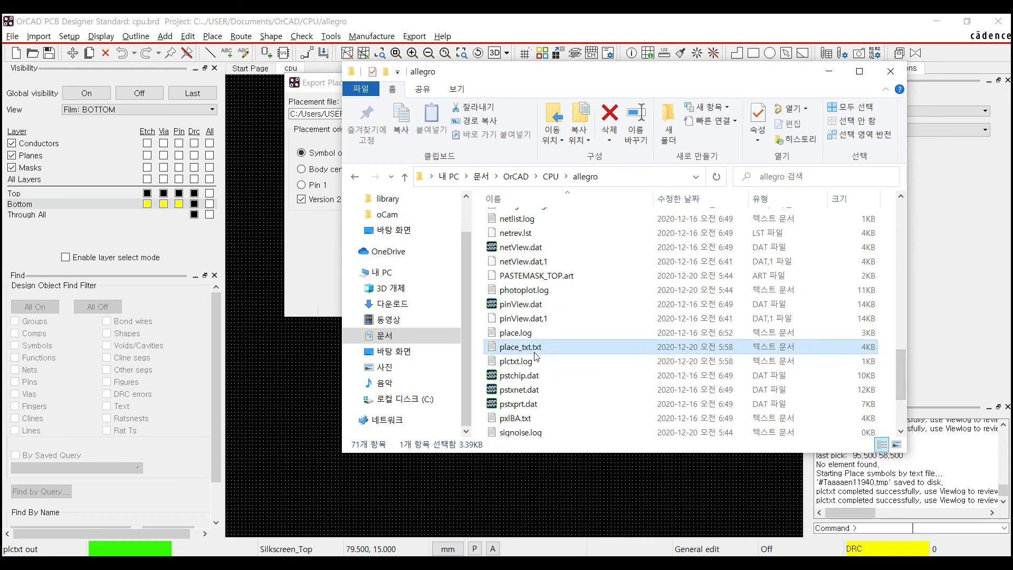
double_click(510, 349)
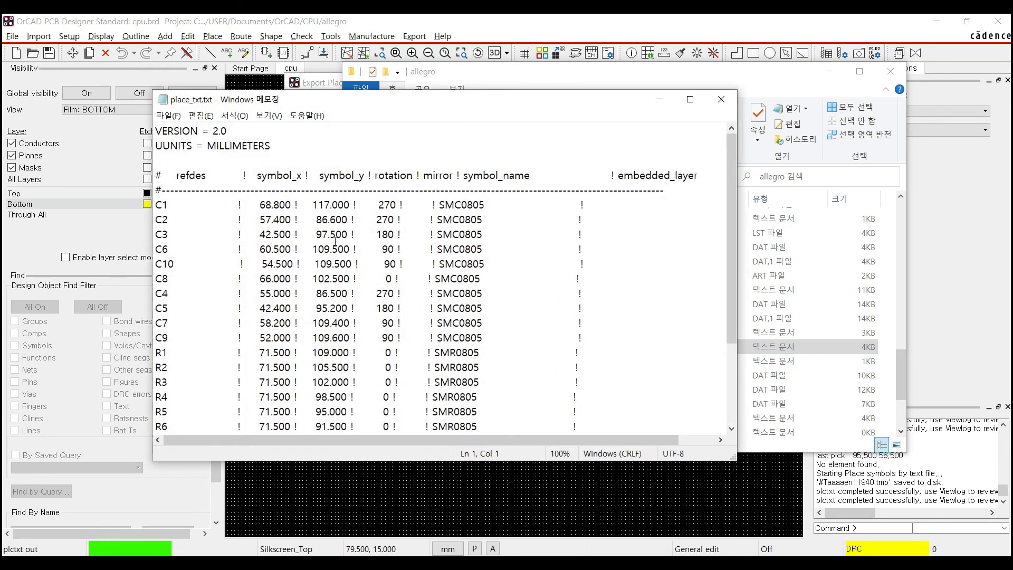
scroll(324, 222, down, 3)
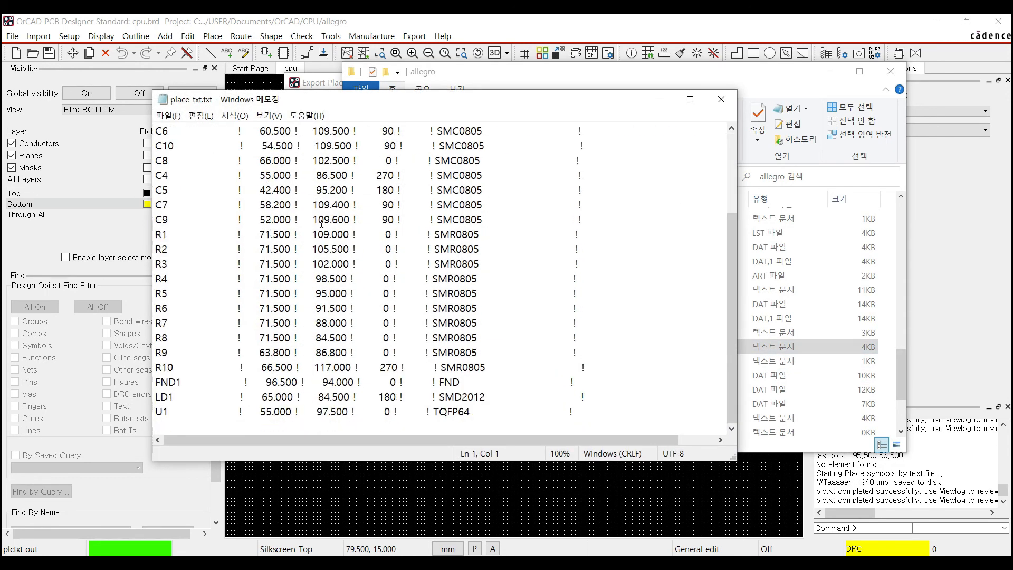
scroll(322, 224, up, 3)
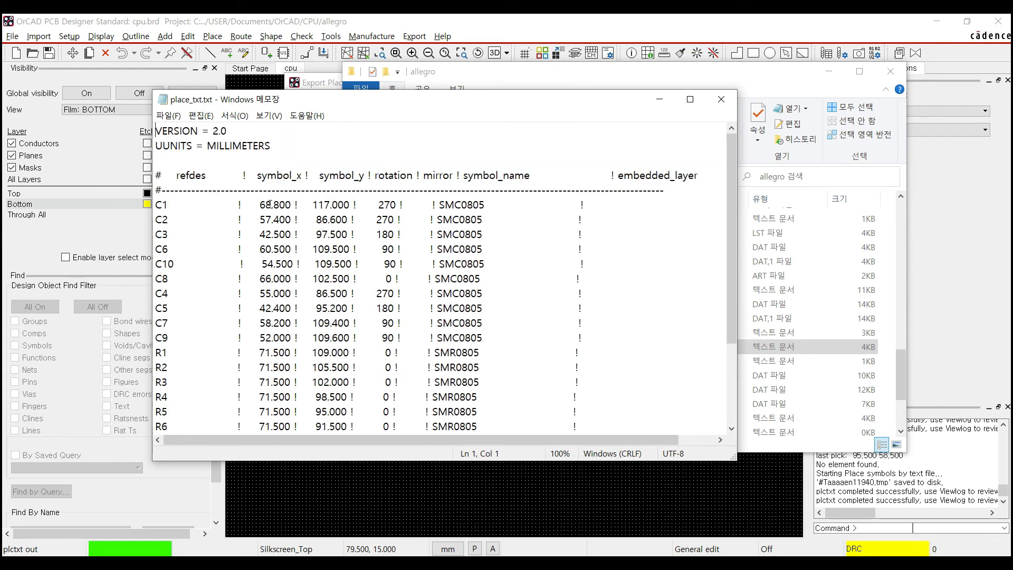
- Examine C1's coordinates, rotation, mirror, symbol name and reference designator in the placement file, then close the file and the placement export
double_click(269, 204)
double_click(335, 205)
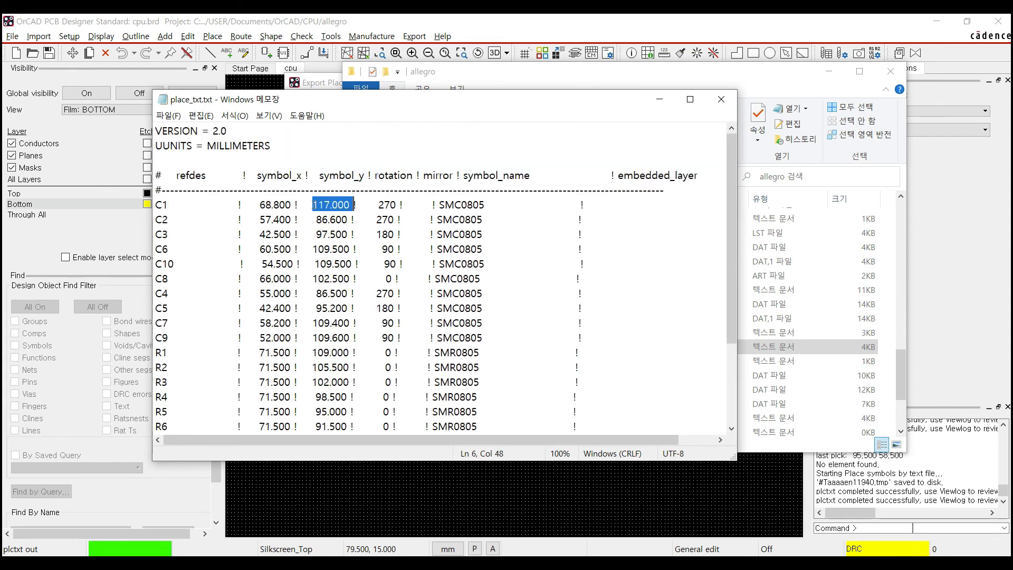
double_click(386, 205)
click(418, 204)
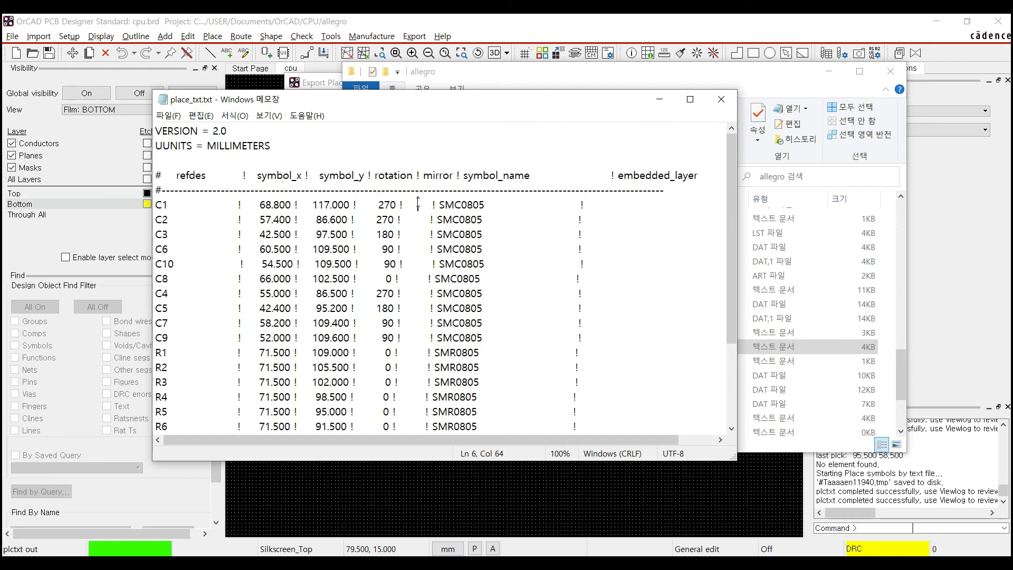
drag(406, 209, 423, 205)
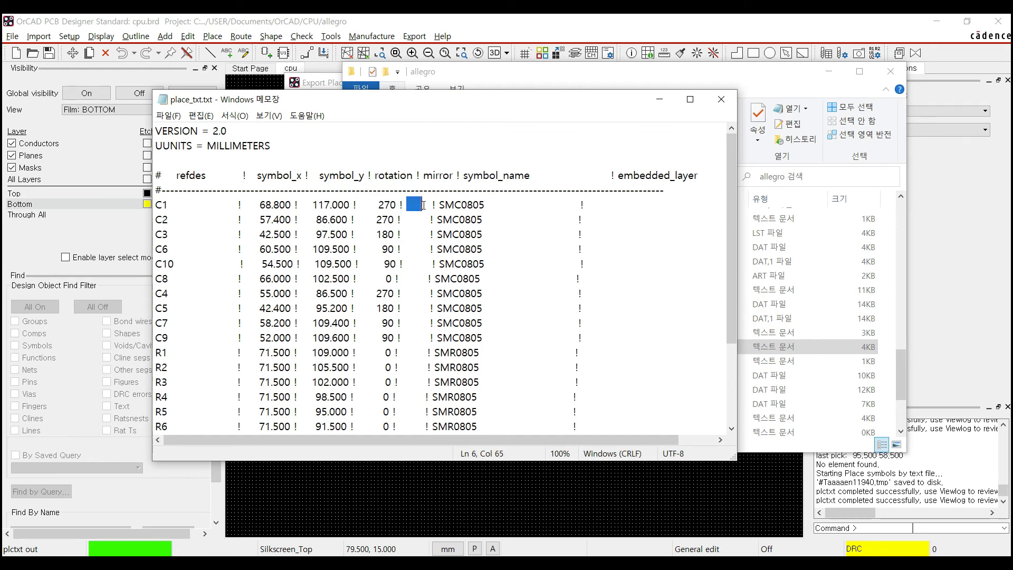
double_click(458, 203)
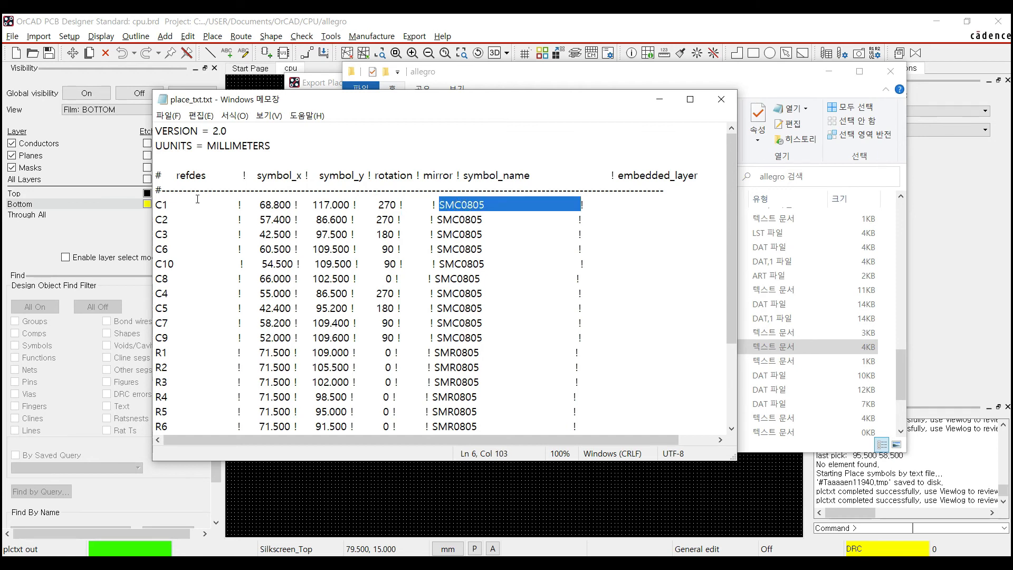
double_click(163, 205)
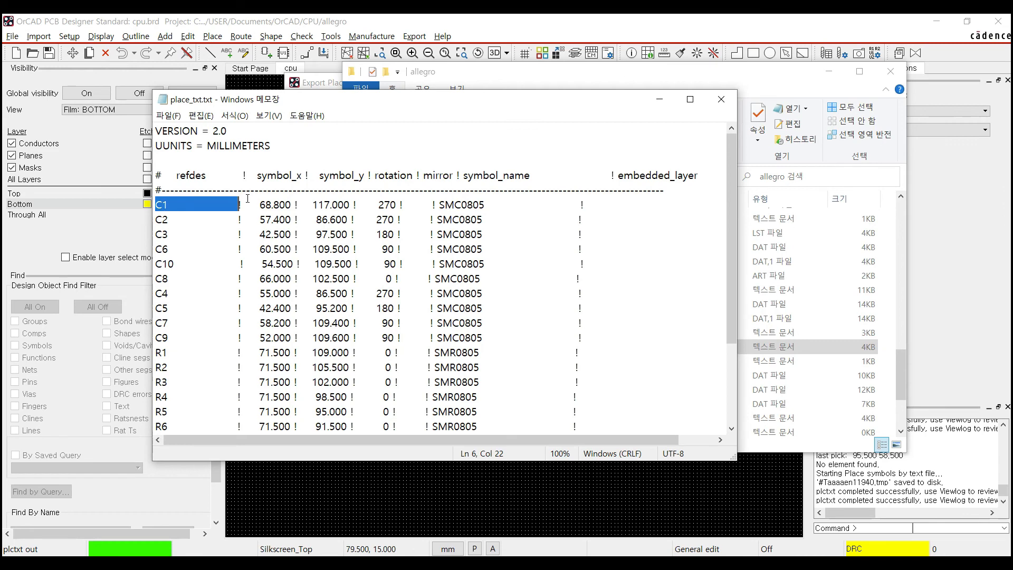
click(721, 99)
click(318, 256)
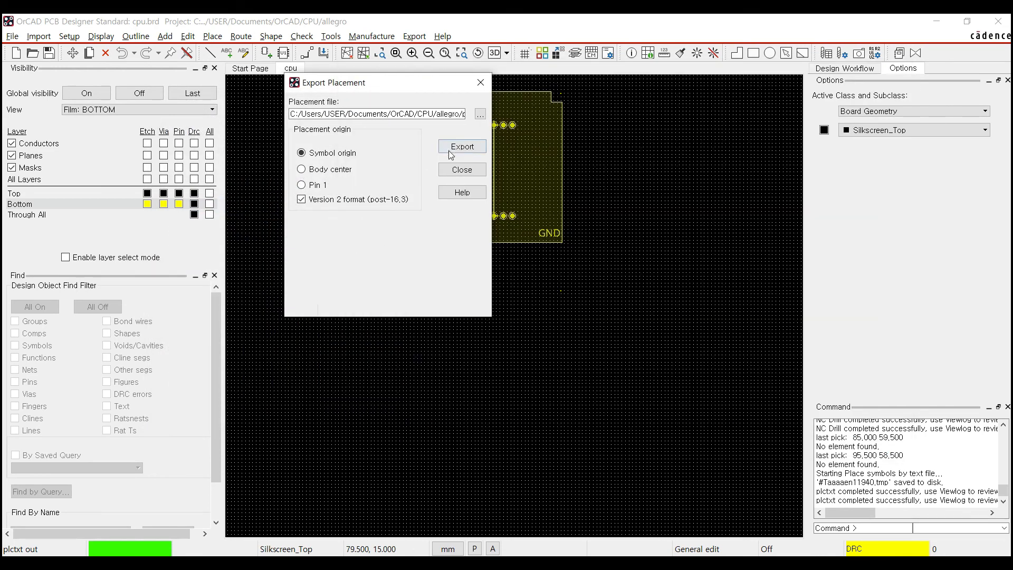
click(458, 170)
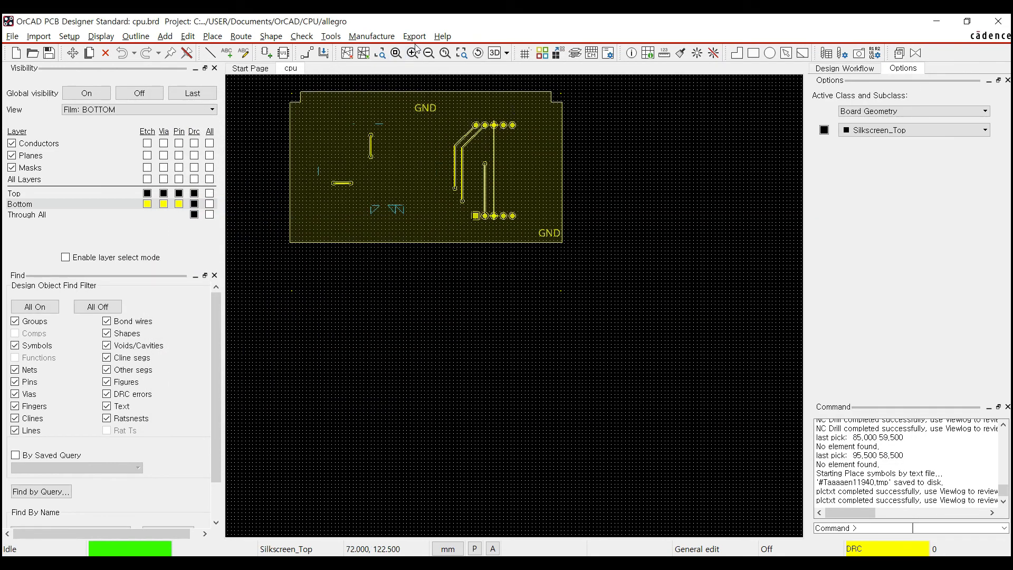
- Generate the Bill of Material Report for on-screen display, review it, and close the report and the report settings
click(412, 36)
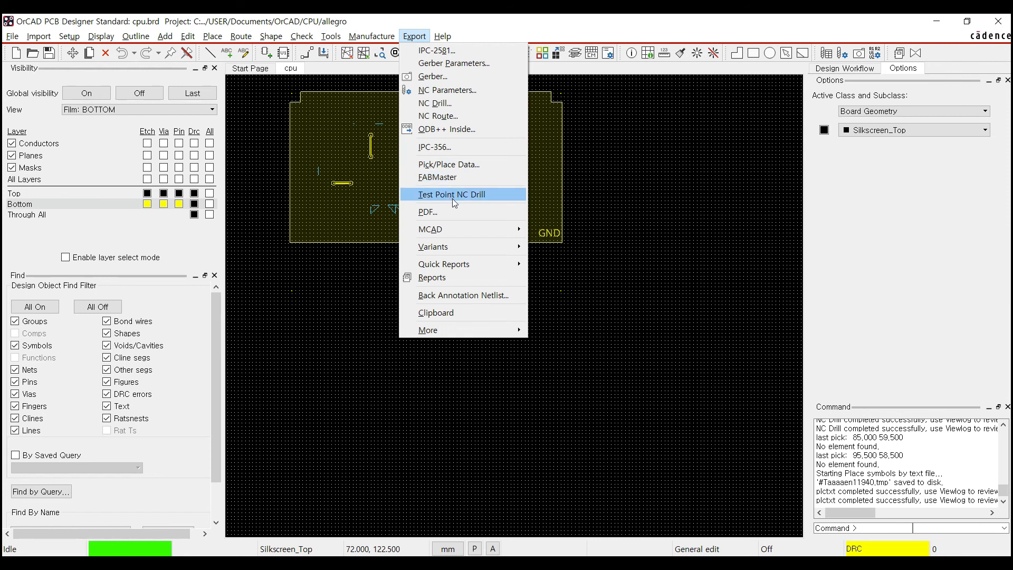
mouse_move(466, 233)
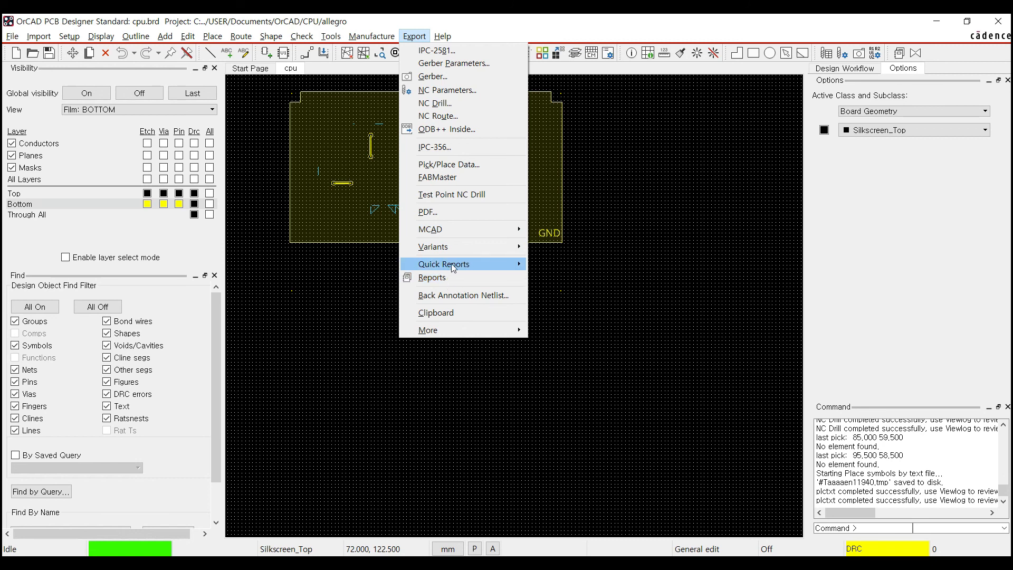
mouse_move(451, 264)
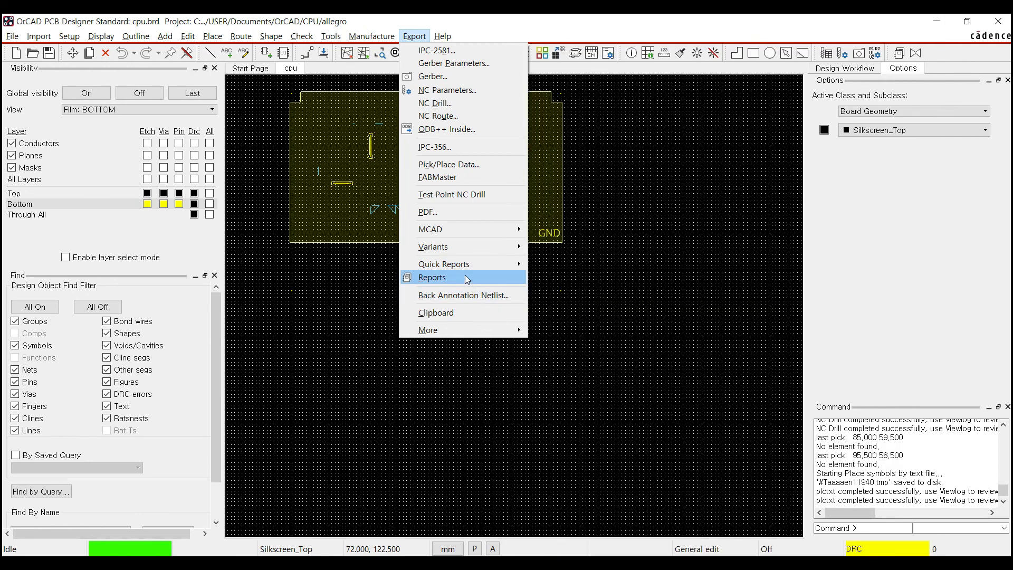
click(465, 276)
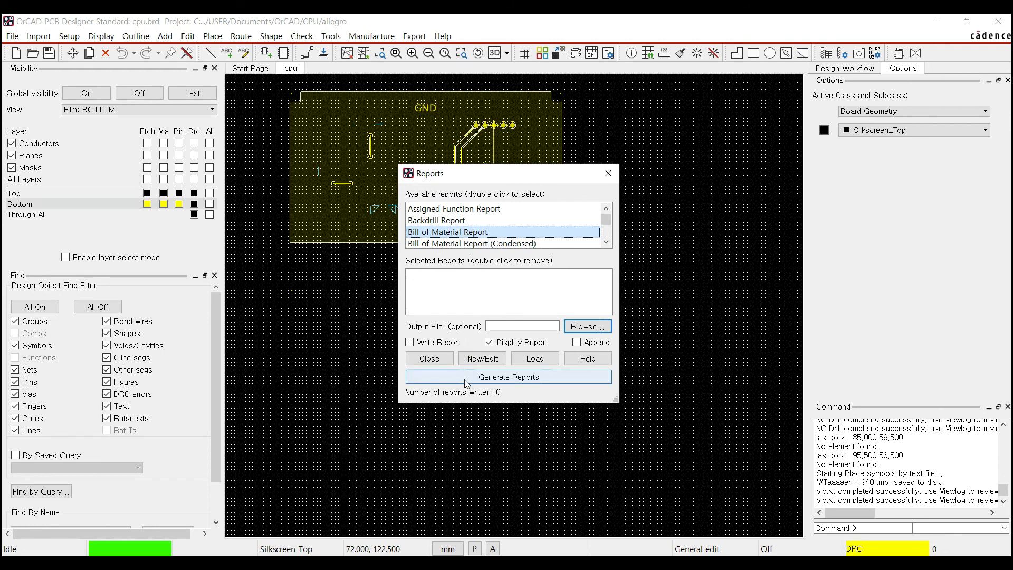
double_click(473, 233)
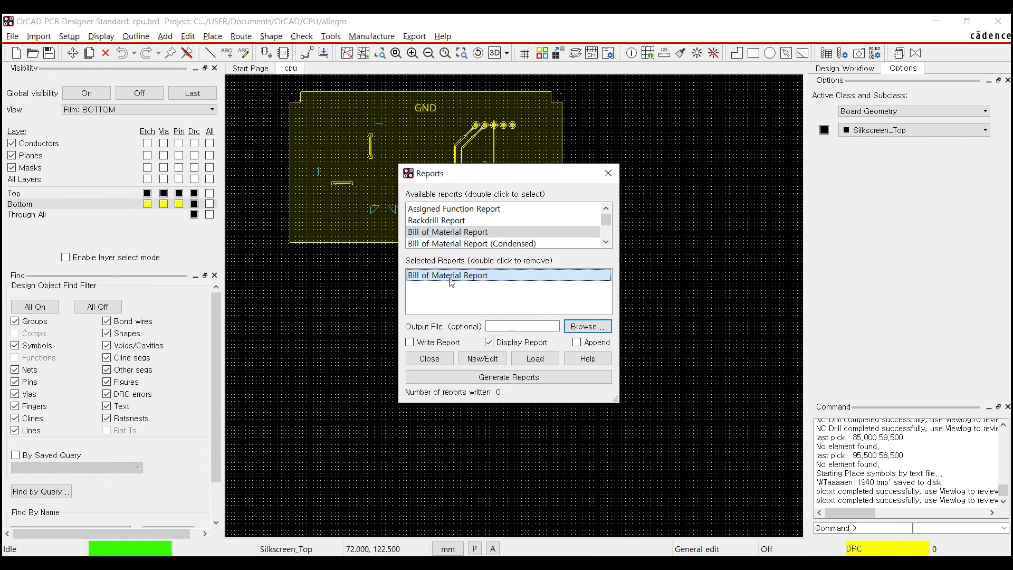
click(488, 379)
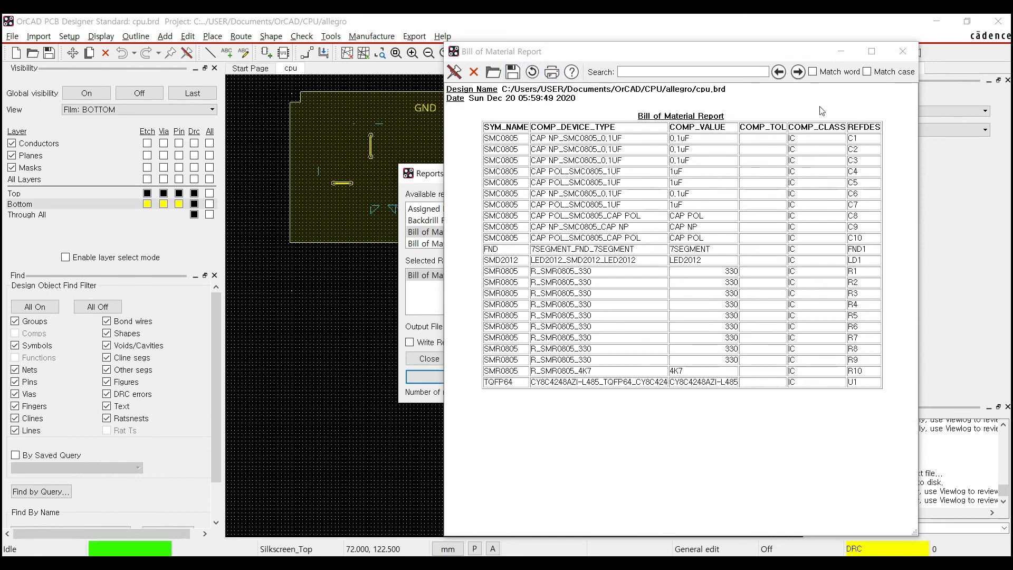
click(902, 51)
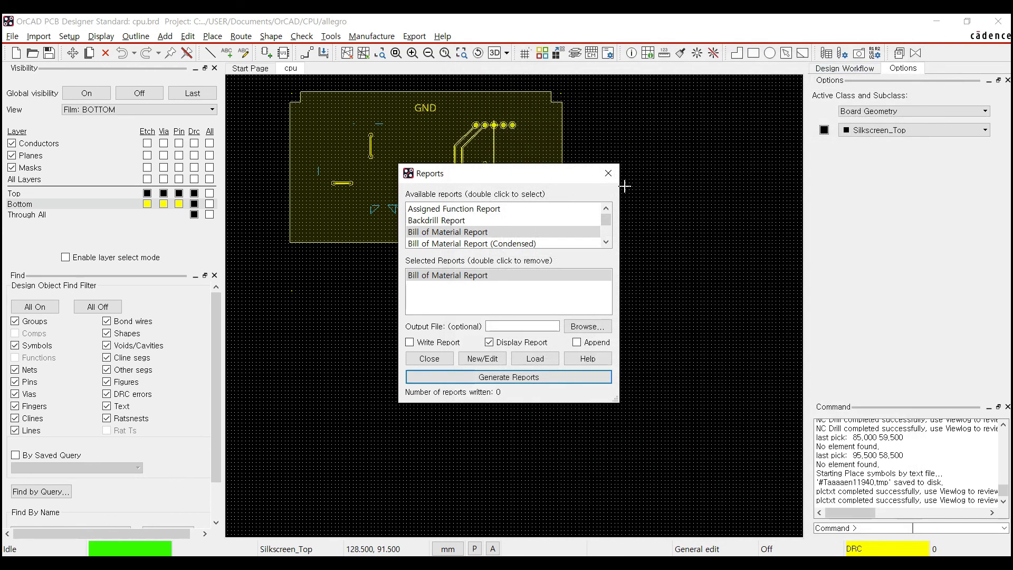
click(609, 174)
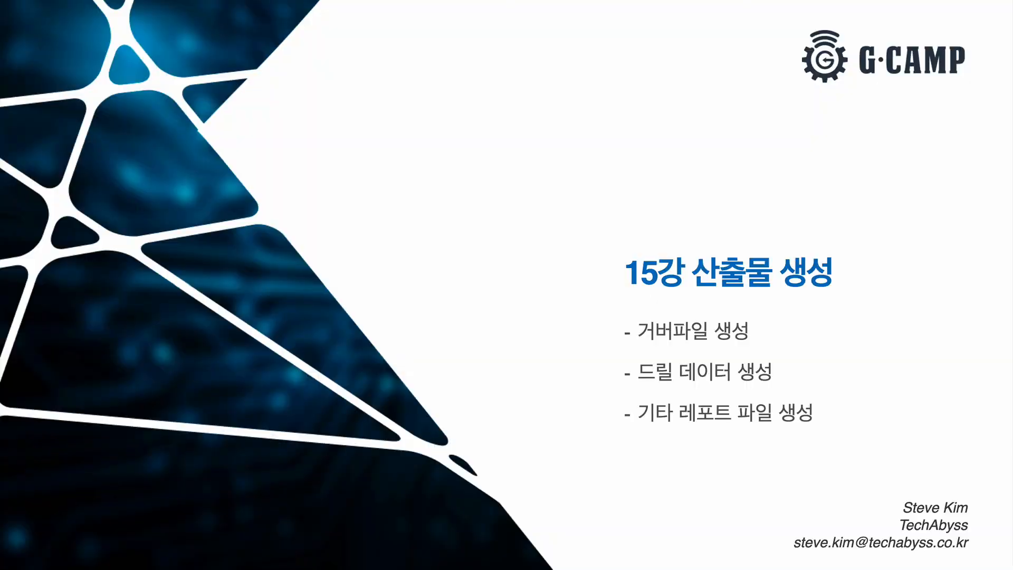